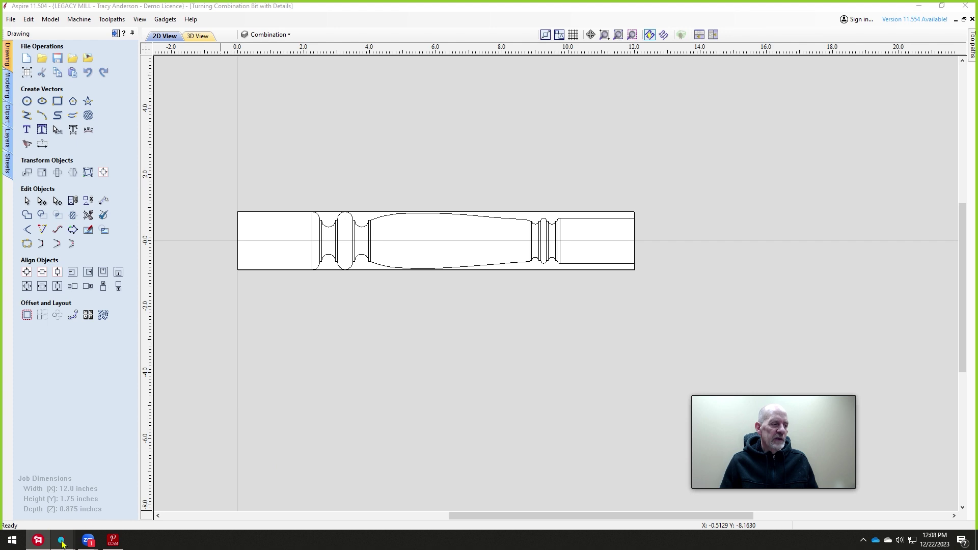
- Bring the Turning Simple Profiles drawing to the front in Aspire
{"action": "mouse_move", "coordinate": [62, 544]}
{"action": "left_click", "coordinate": [68, 500]}
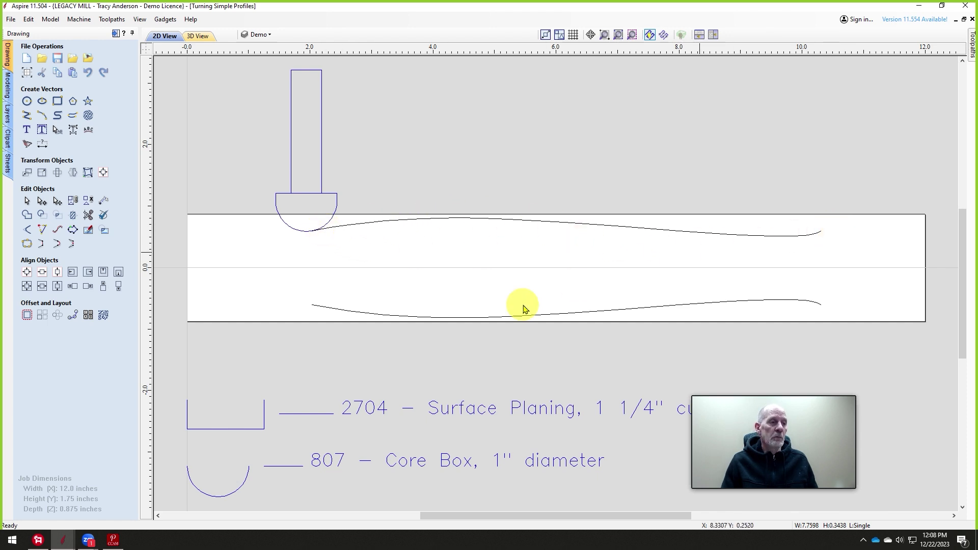
{"action": "left_click", "coordinate": [64, 541]}
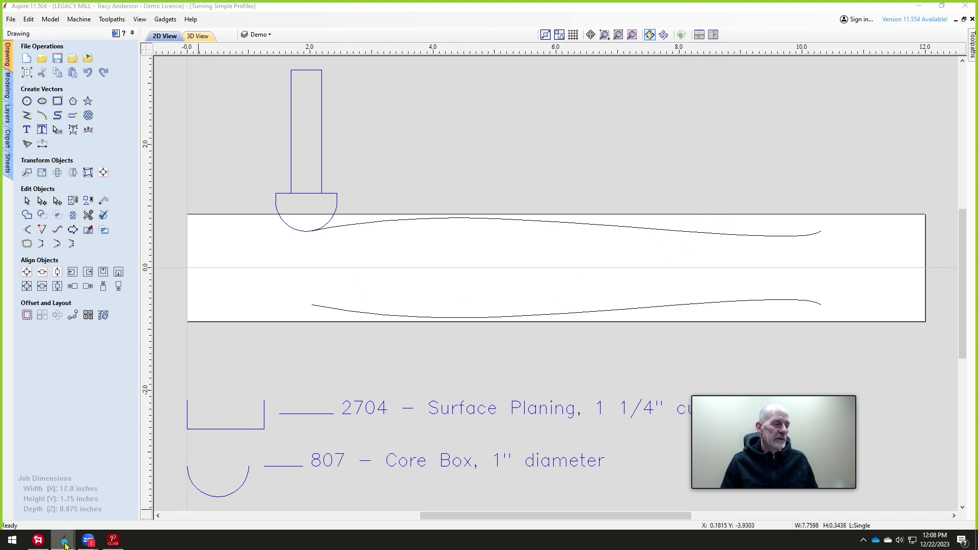
- View the Turning Single Bit with Details drawing, then move to Turning Combination Bit with Details
{"action": "left_click", "coordinate": [168, 489]}
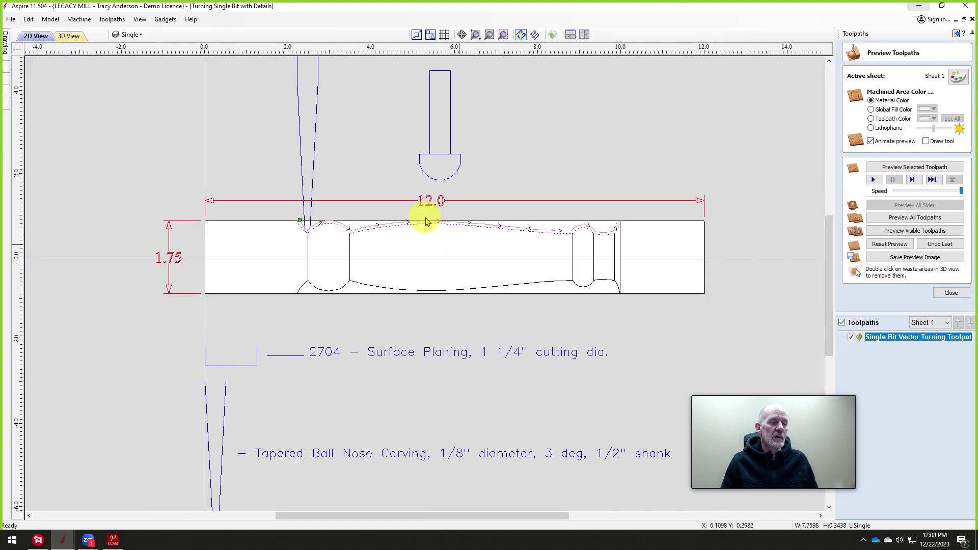
{"action": "left_click", "coordinate": [479, 248]}
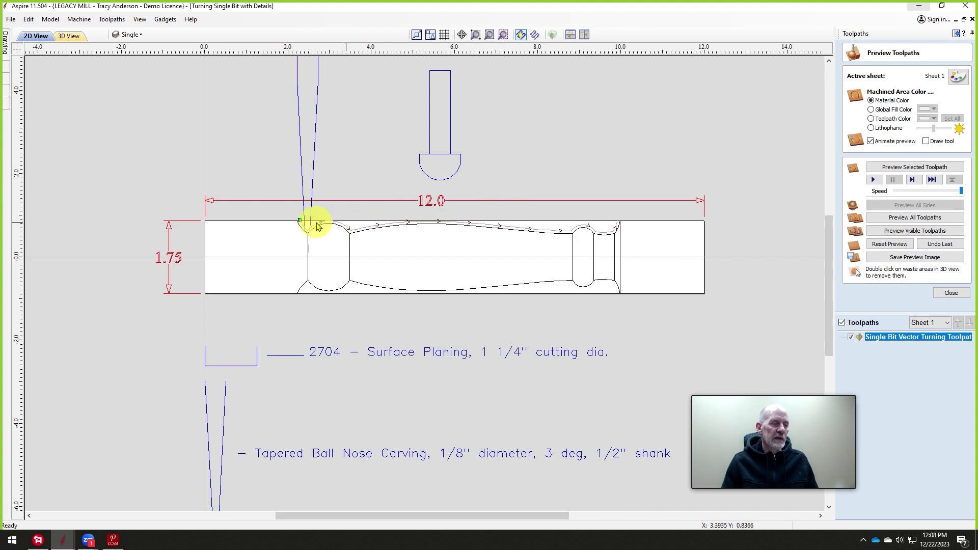
{"action": "scroll", "coordinate": [316, 227], "scroll_direction": "up", "scroll_amount": 2}
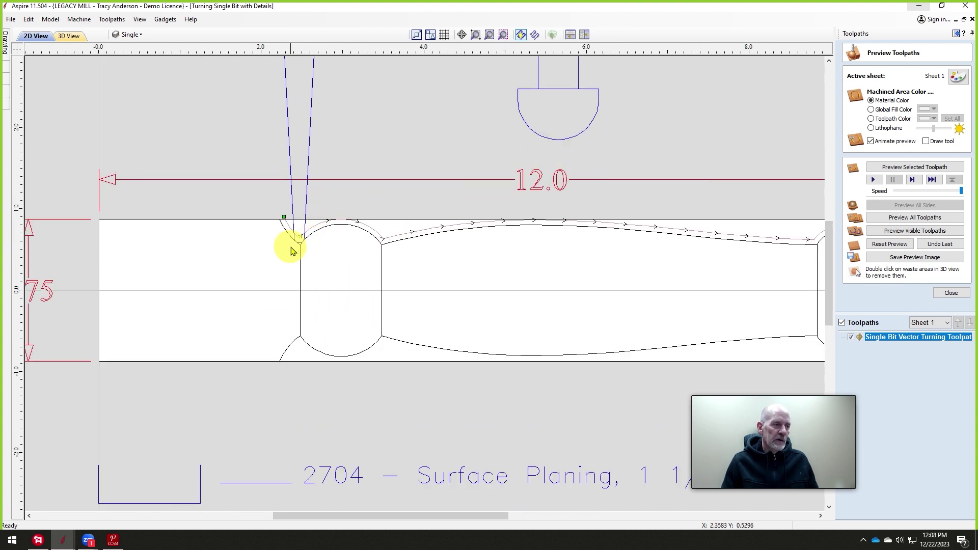
{"action": "scroll", "coordinate": [389, 257], "scroll_direction": "down", "scroll_amount": 2}
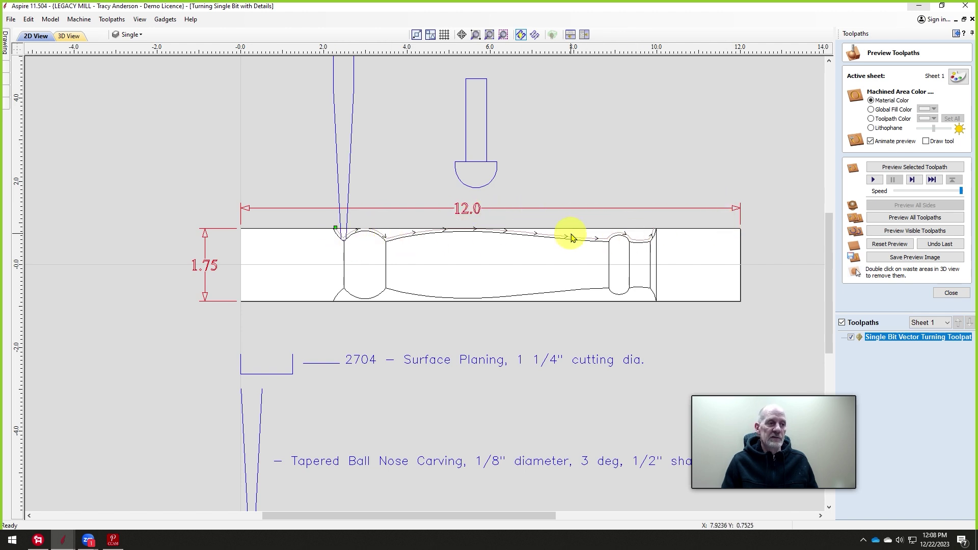
{"action": "scroll", "coordinate": [572, 237], "scroll_direction": "down", "scroll_amount": 2}
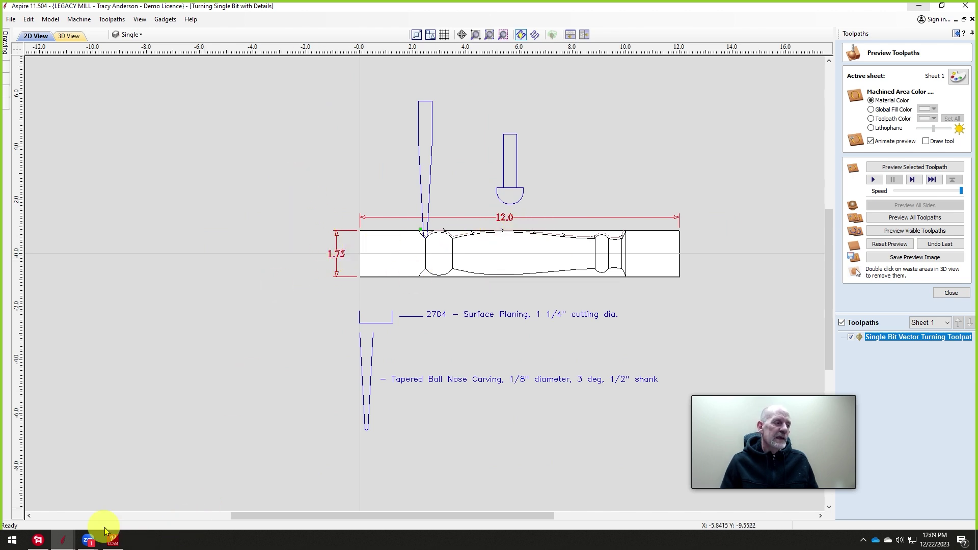
{"action": "mouse_move", "coordinate": [62, 541]}
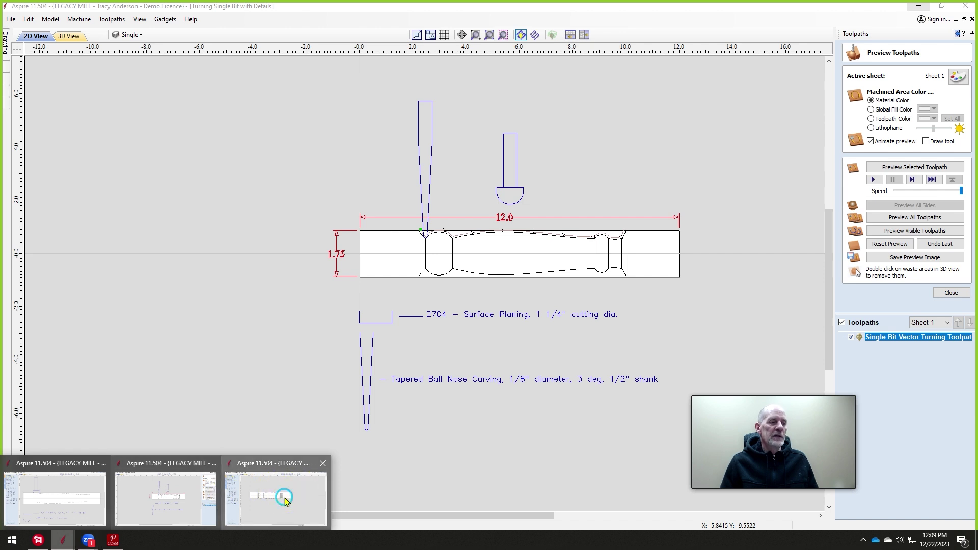
{"action": "left_click", "coordinate": [285, 499]}
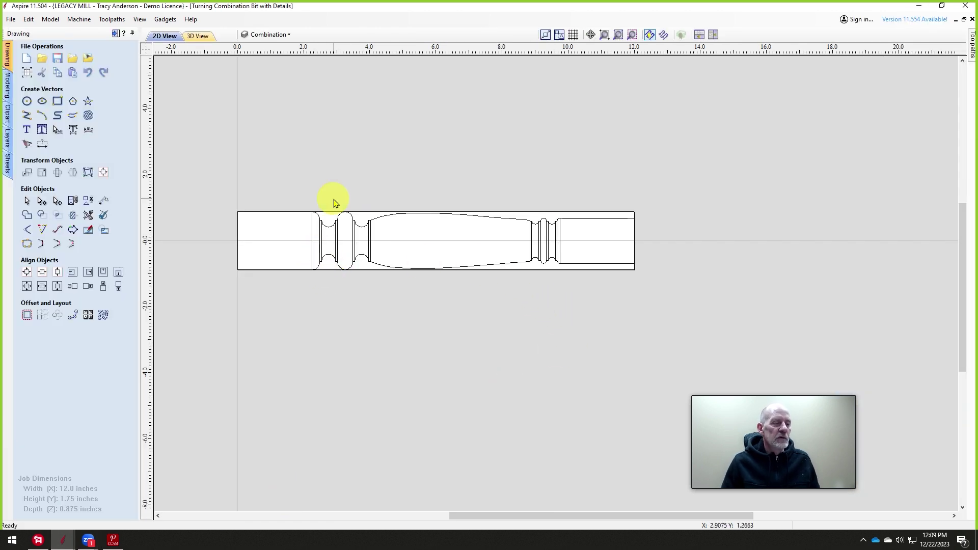
- Select and zoom in on the left and right bead arcs and the right groove arc
{"action": "left_click", "coordinate": [327, 228]}
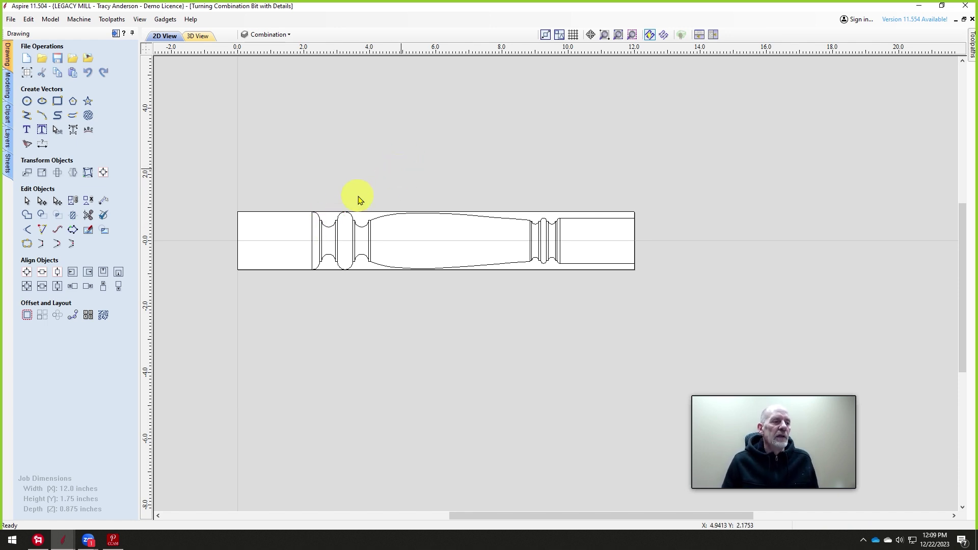
{"action": "left_click", "coordinate": [329, 229]}
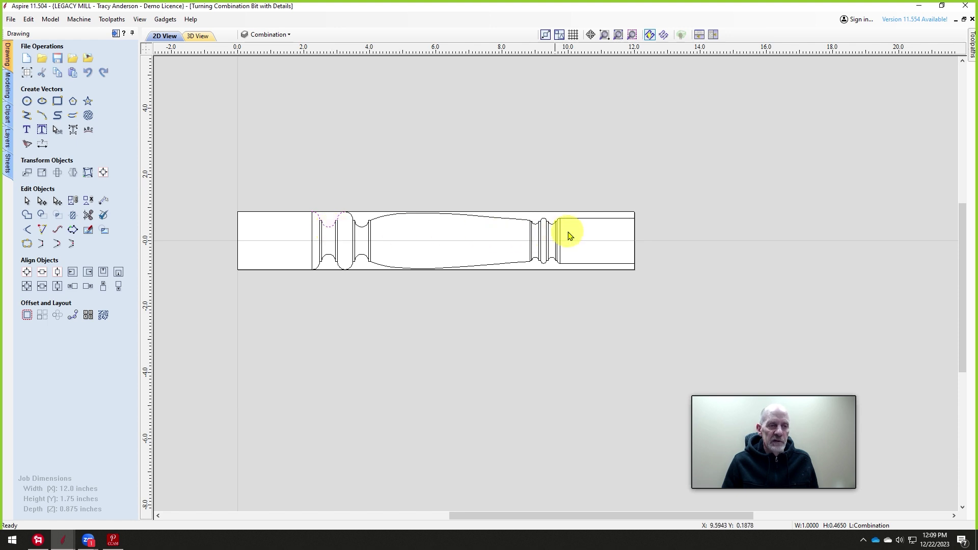
{"action": "left_click", "coordinate": [534, 224]}
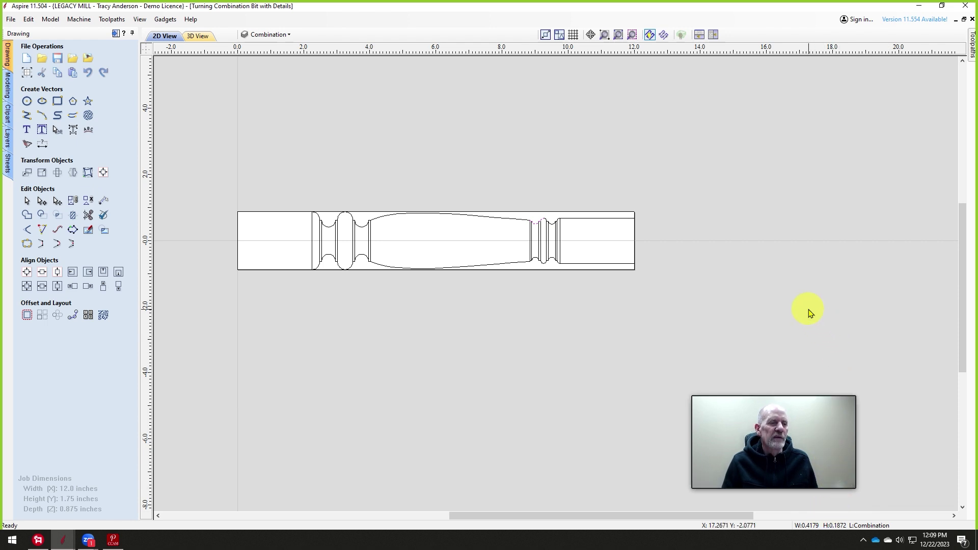
{"action": "scroll", "coordinate": [555, 227], "scroll_direction": "up", "scroll_amount": 2}
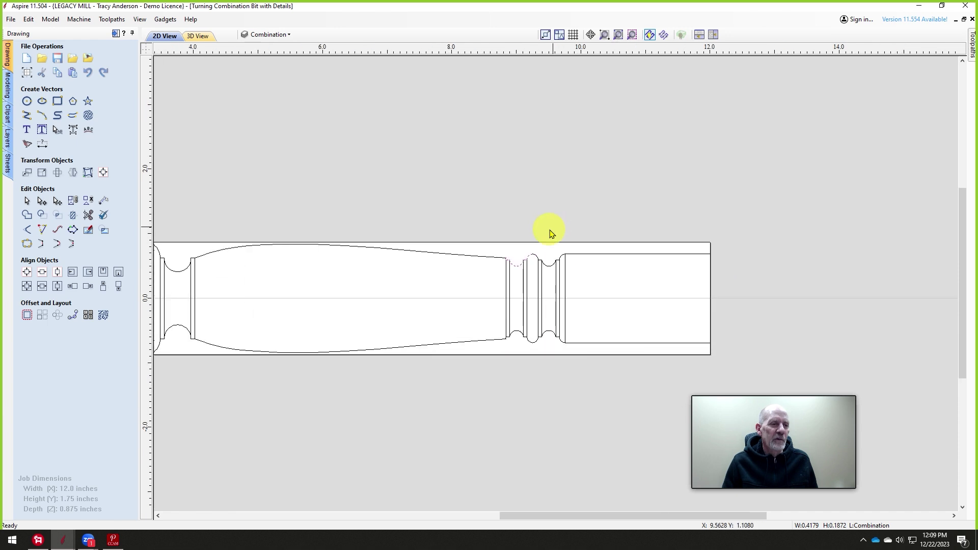
{"action": "left_click", "coordinate": [550, 266]}
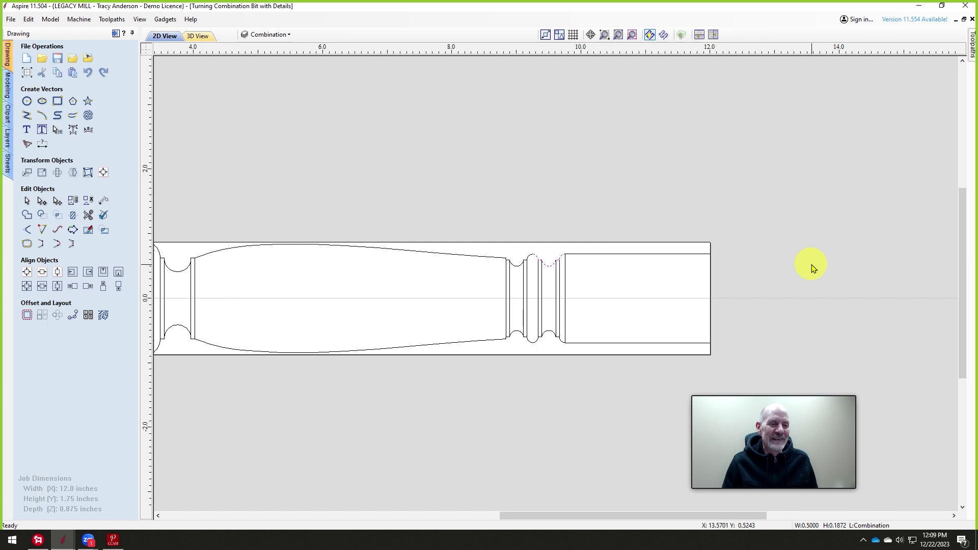
{"action": "scroll", "coordinate": [812, 269], "scroll_direction": "down", "scroll_amount": 1}
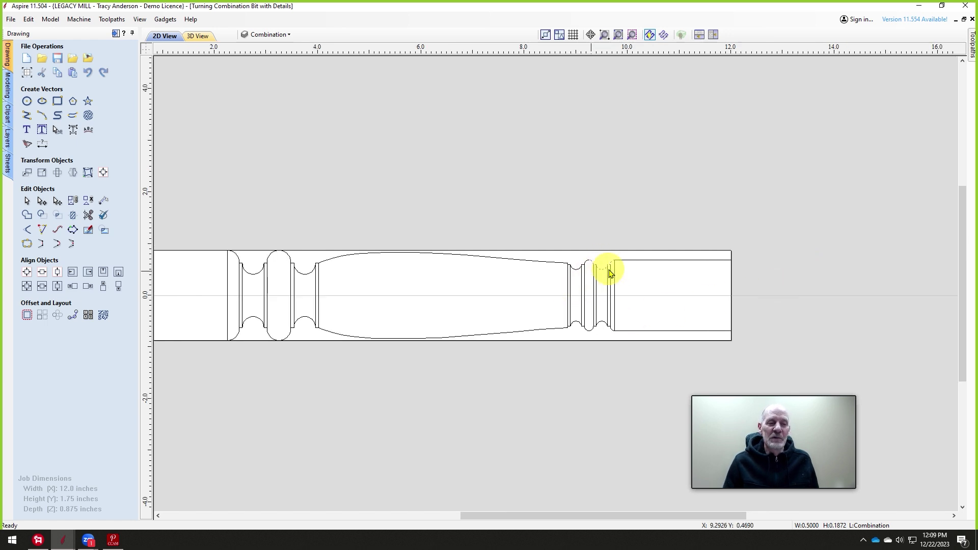
{"action": "scroll", "coordinate": [607, 266], "scroll_direction": "up", "scroll_amount": 3}
{"action": "scroll", "coordinate": [688, 252], "scroll_direction": "down", "scroll_amount": 3}
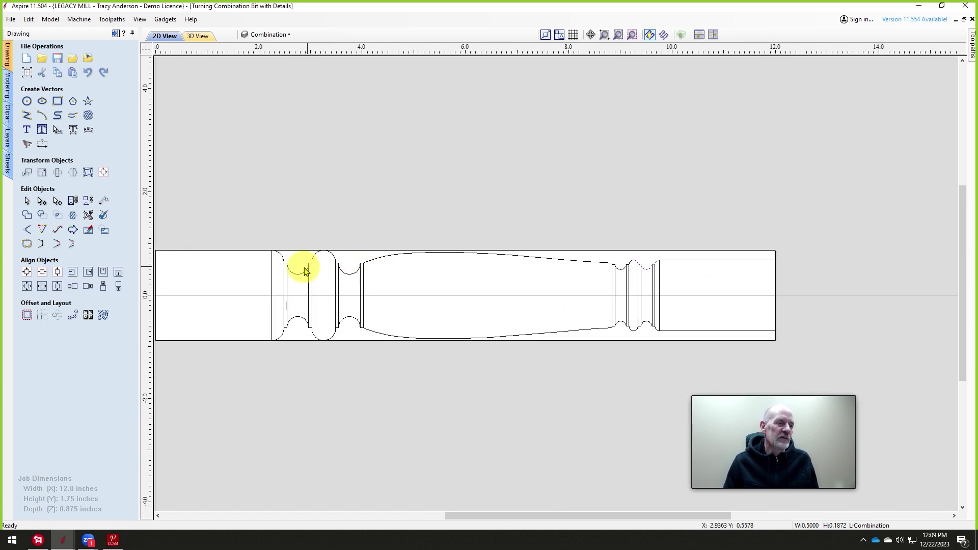
{"action": "left_click", "coordinate": [304, 276]}
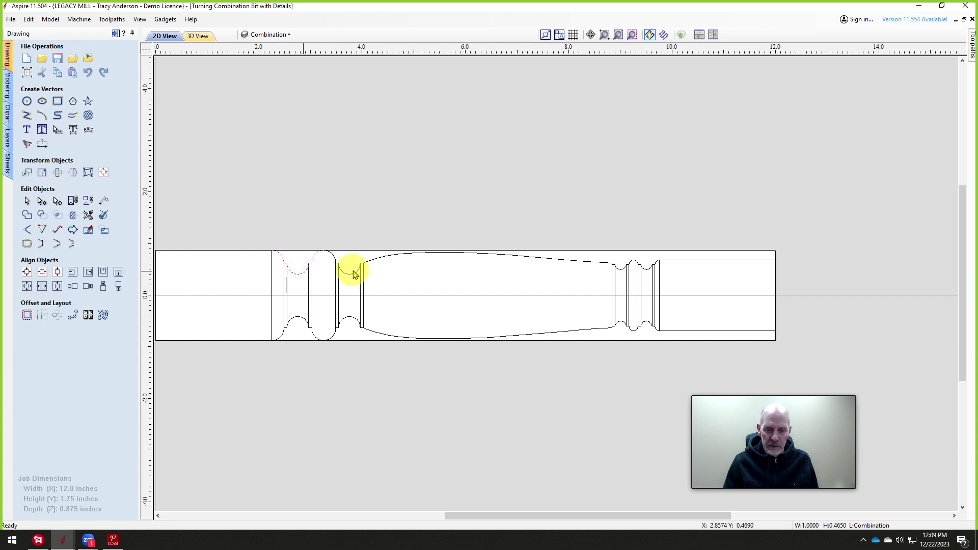
{"action": "scroll", "coordinate": [524, 240], "scroll_direction": "down", "scroll_amount": 3}
{"action": "left_click", "coordinate": [280, 34]}
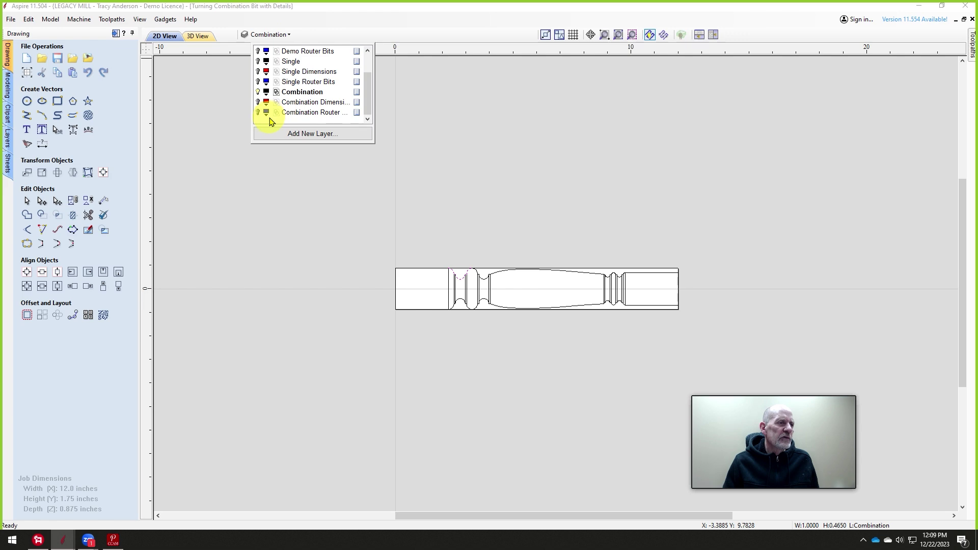
- Turn on the Combination Router layer and zoom to read the 2704, 3934, 3931 and 807 bit labels
{"action": "left_click", "coordinate": [258, 113]}
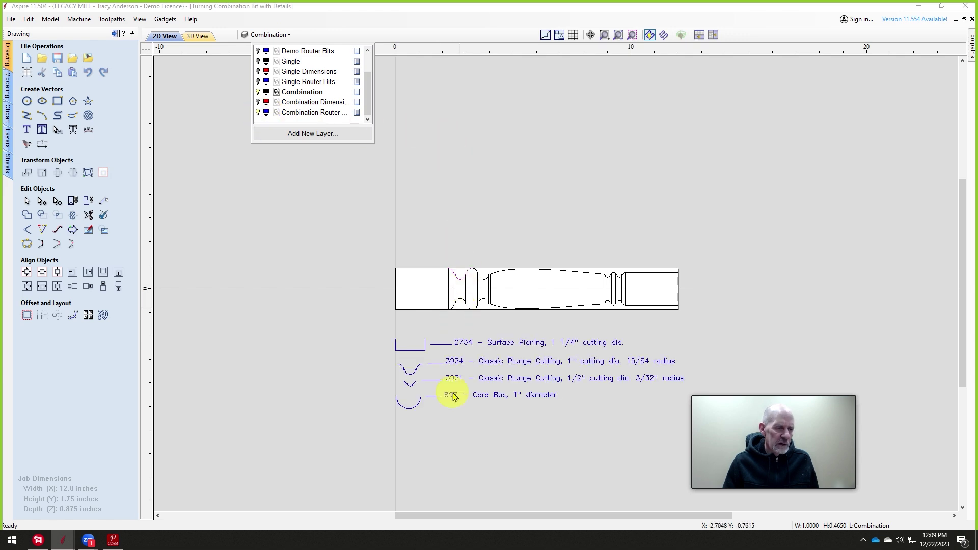
{"action": "scroll", "coordinate": [453, 415], "scroll_direction": "up", "scroll_amount": 3}
{"action": "scroll", "coordinate": [454, 415], "scroll_direction": "up", "scroll_amount": 1}
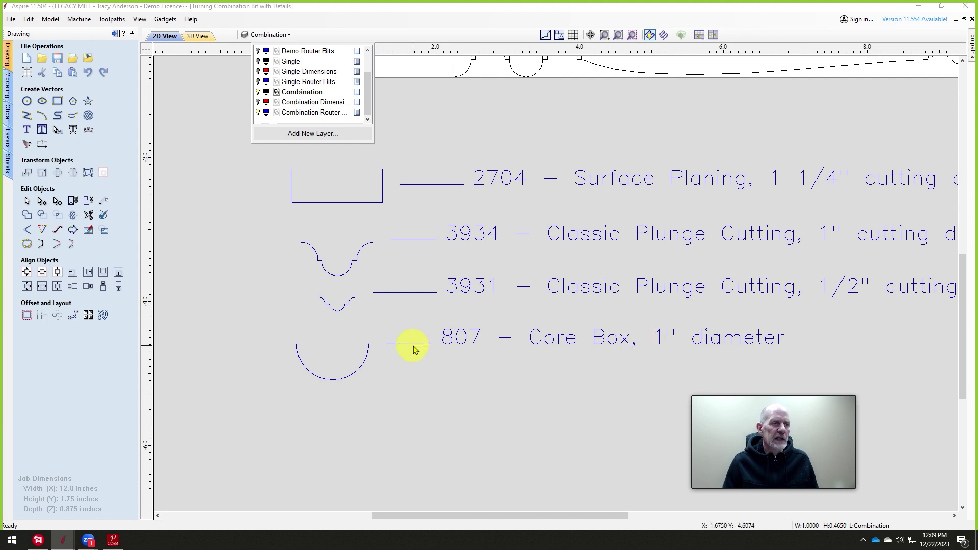
{"action": "scroll", "coordinate": [389, 225], "scroll_direction": "down", "scroll_amount": 1}
{"action": "scroll", "coordinate": [385, 233], "scroll_direction": "up", "scroll_amount": 3}
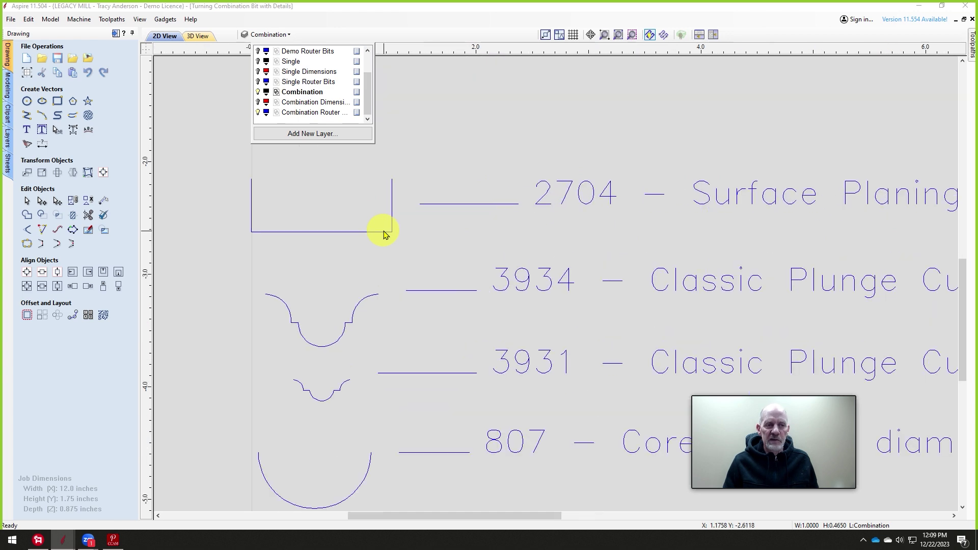
{"action": "scroll", "coordinate": [385, 233], "scroll_direction": "down", "scroll_amount": 1}
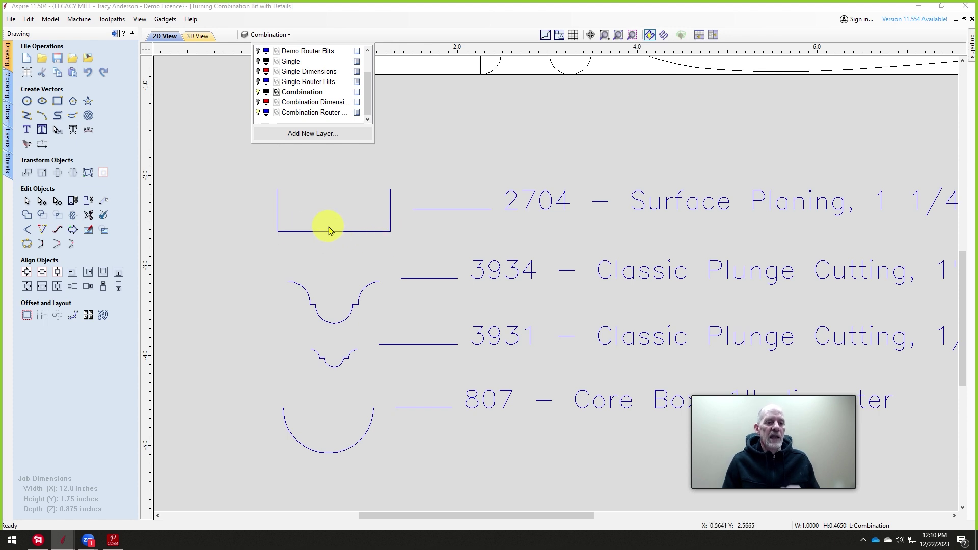
{"action": "scroll", "coordinate": [329, 231], "scroll_direction": "down", "scroll_amount": 5}
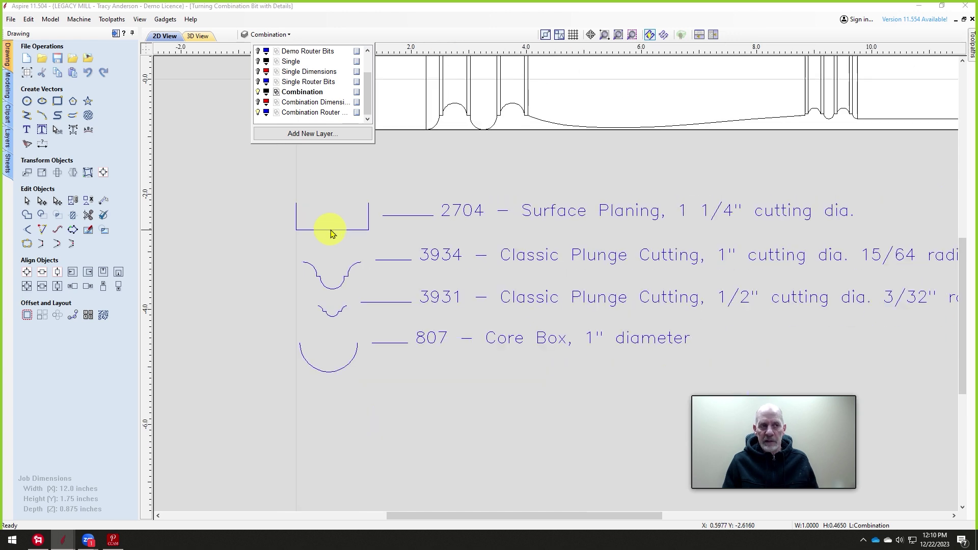
{"action": "scroll", "coordinate": [473, 308], "scroll_direction": "up", "scroll_amount": 4}
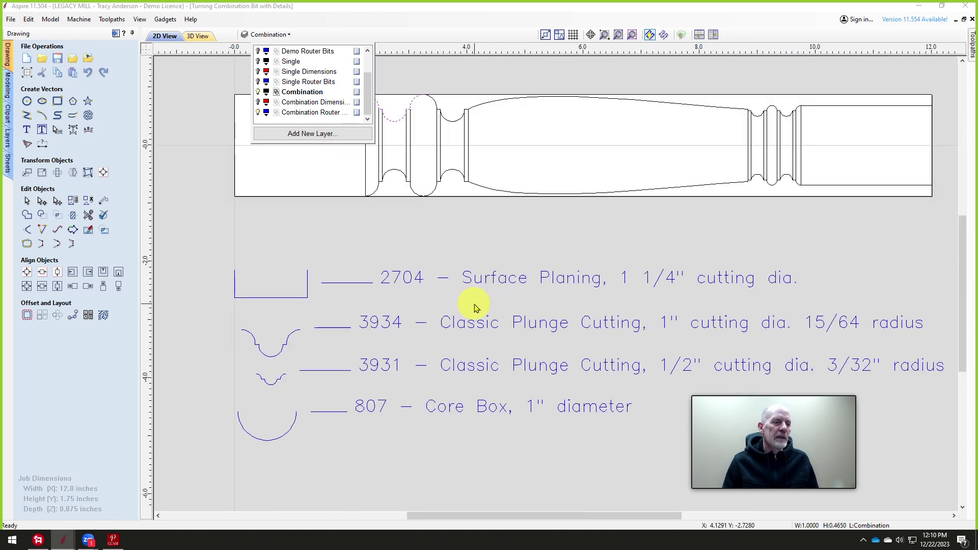
{"action": "scroll", "coordinate": [469, 312], "scroll_direction": "down", "scroll_amount": 3}
{"action": "scroll", "coordinate": [536, 282], "scroll_direction": "up", "scroll_amount": 1}
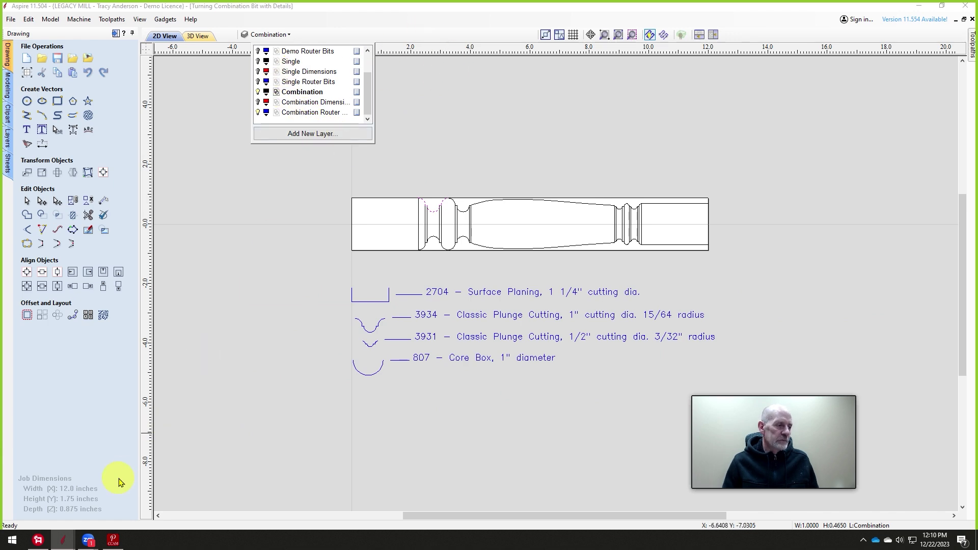
{"action": "left_click", "coordinate": [63, 540]}
{"action": "left_click", "coordinate": [154, 489]}
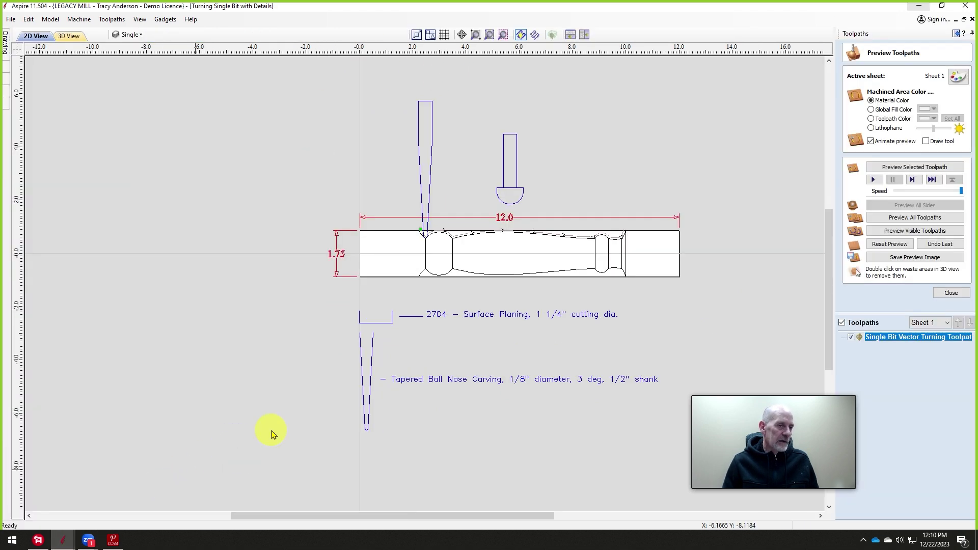
{"action": "scroll", "coordinate": [497, 225], "scroll_direction": "up", "scroll_amount": 2}
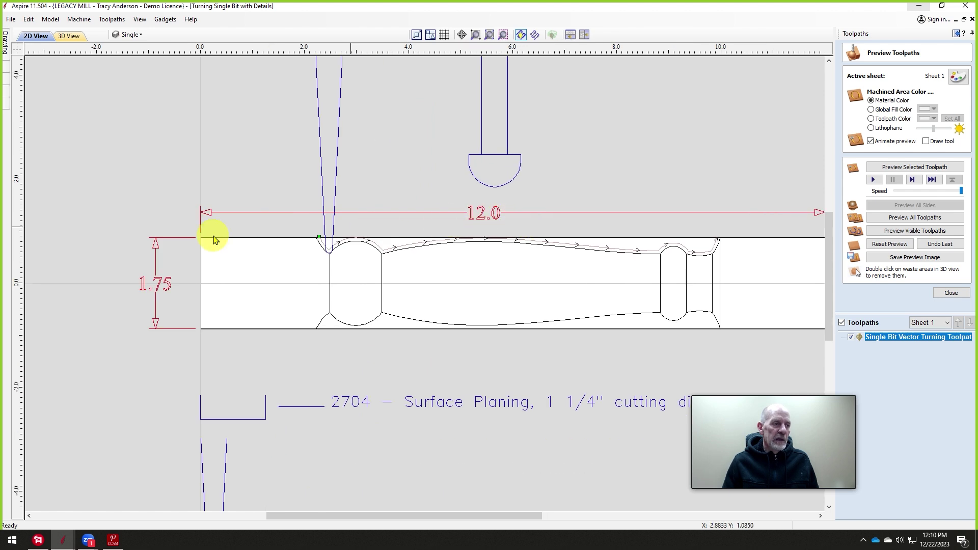
{"action": "scroll", "coordinate": [499, 239], "scroll_direction": "down", "scroll_amount": 2}
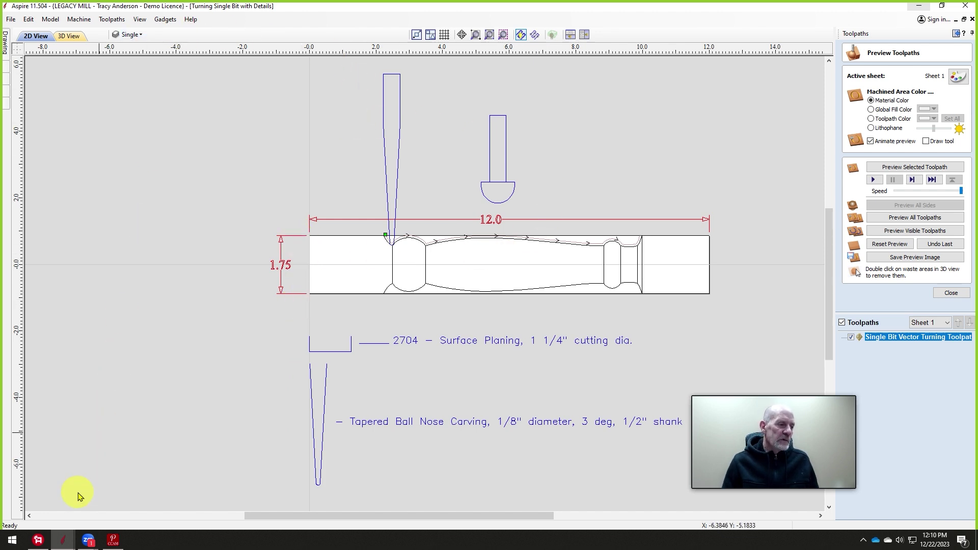
{"action": "mouse_move", "coordinate": [63, 540]}
{"action": "left_click", "coordinate": [282, 494]}
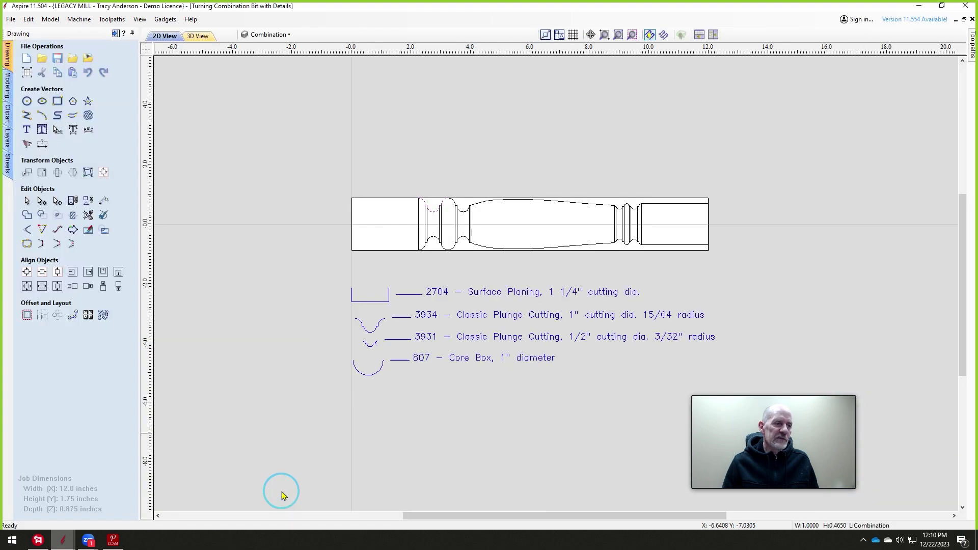
{"action": "scroll", "coordinate": [443, 196], "scroll_direction": "up", "scroll_amount": 5}
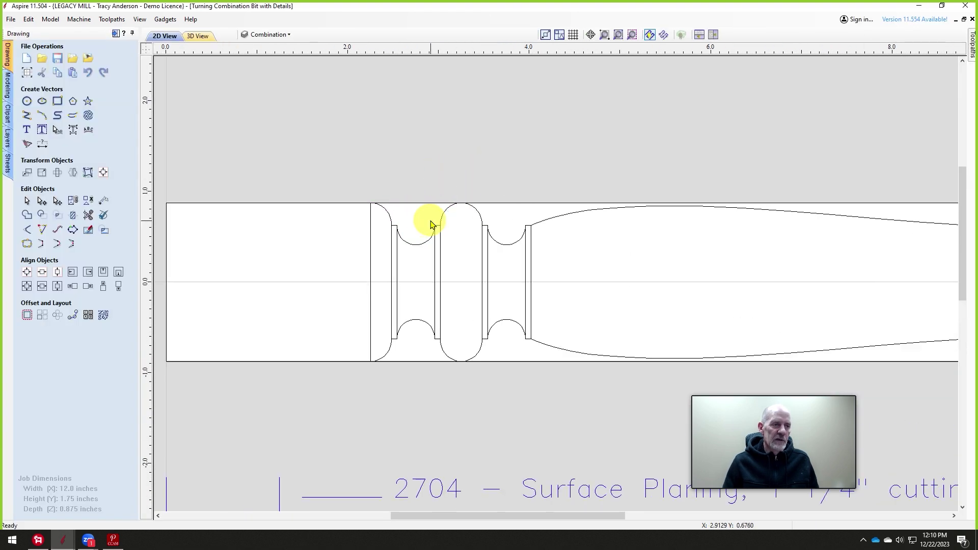
{"action": "scroll", "coordinate": [431, 224], "scroll_direction": "down", "scroll_amount": 3}
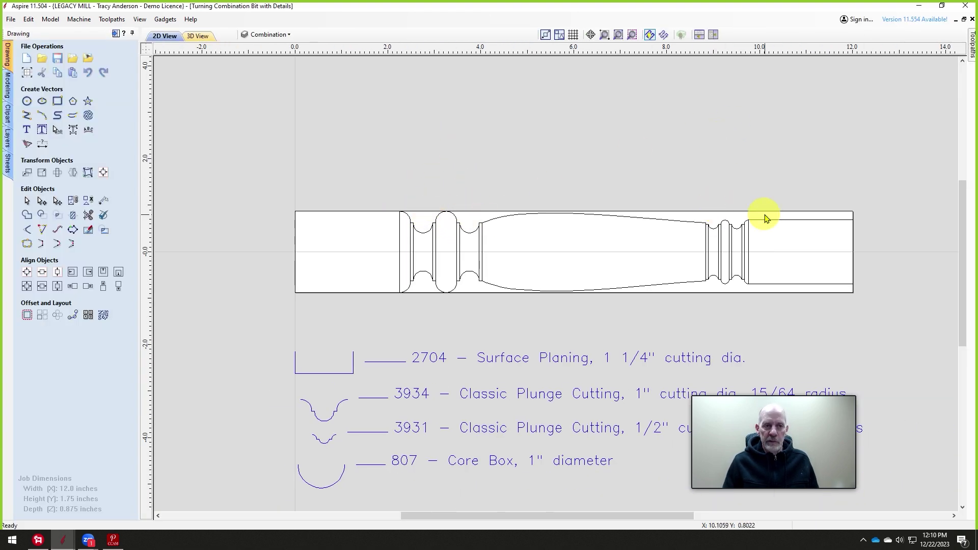
{"action": "left_click", "coordinate": [499, 220]}
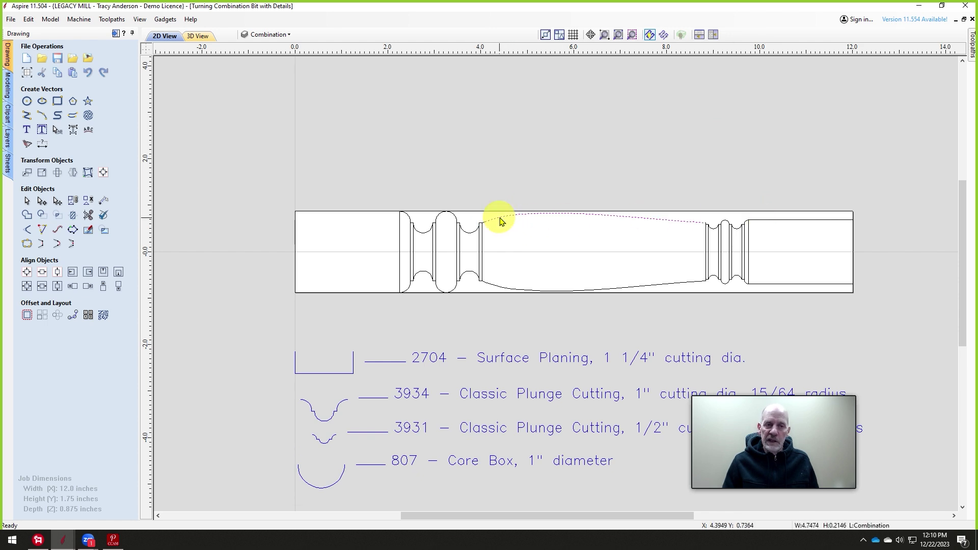
{"action": "left_click", "coordinate": [567, 153]}
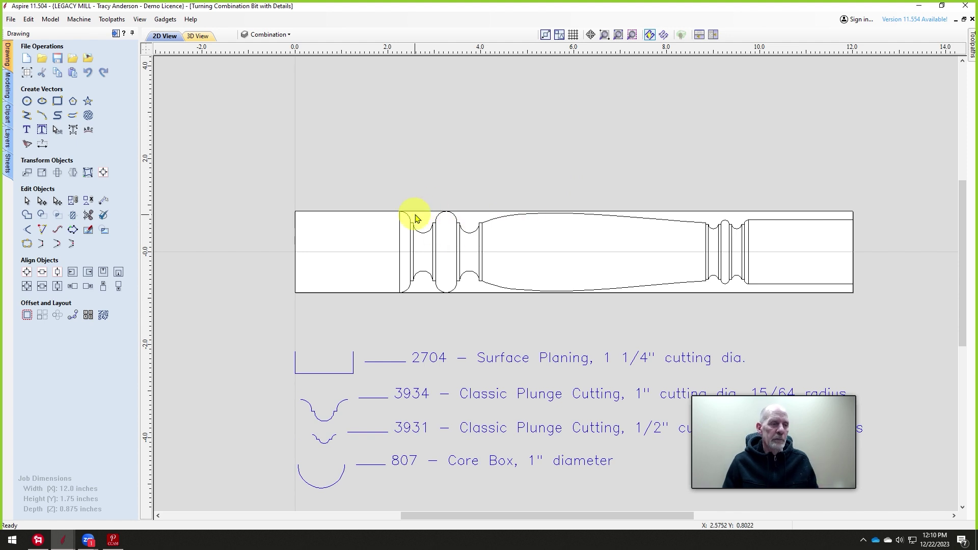
- Turn on the Combination Dimensions layer's visibility in the layer list
{"action": "left_click", "coordinate": [271, 34]}
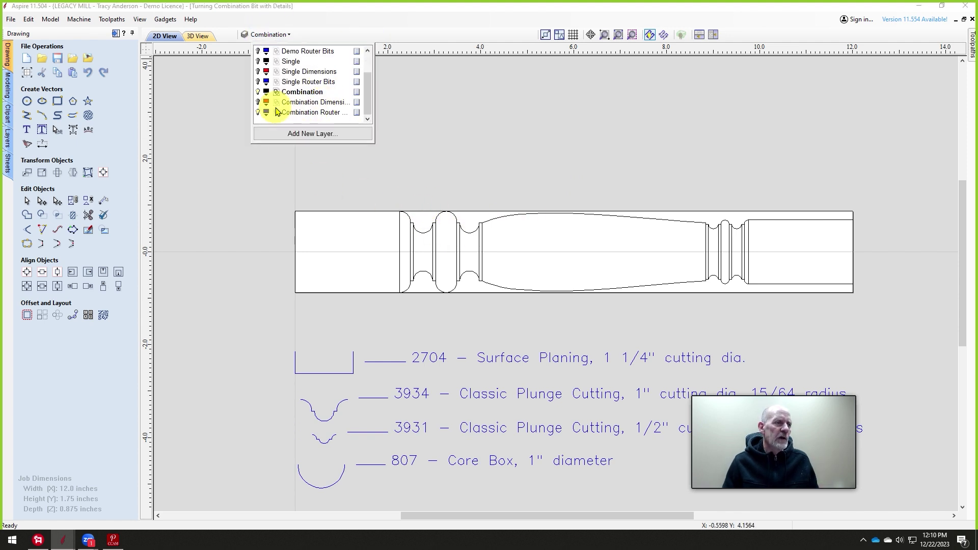
{"action": "left_click", "coordinate": [258, 102]}
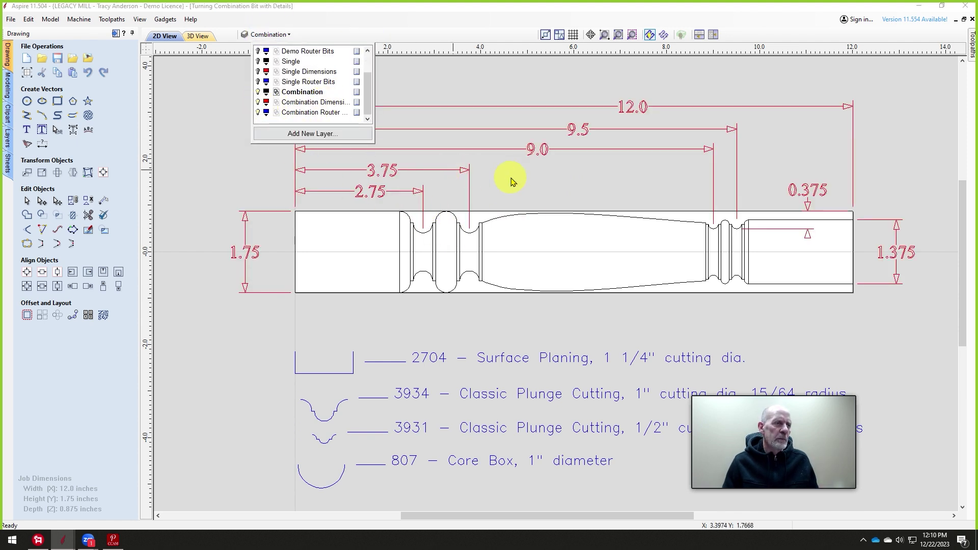
{"action": "left_click", "coordinate": [559, 172]}
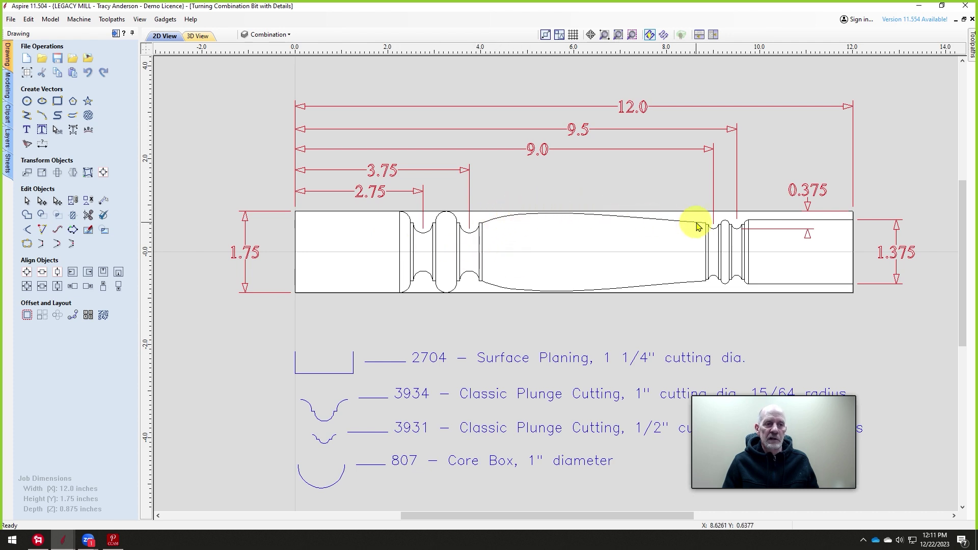
{"action": "left_click", "coordinate": [115, 34]}
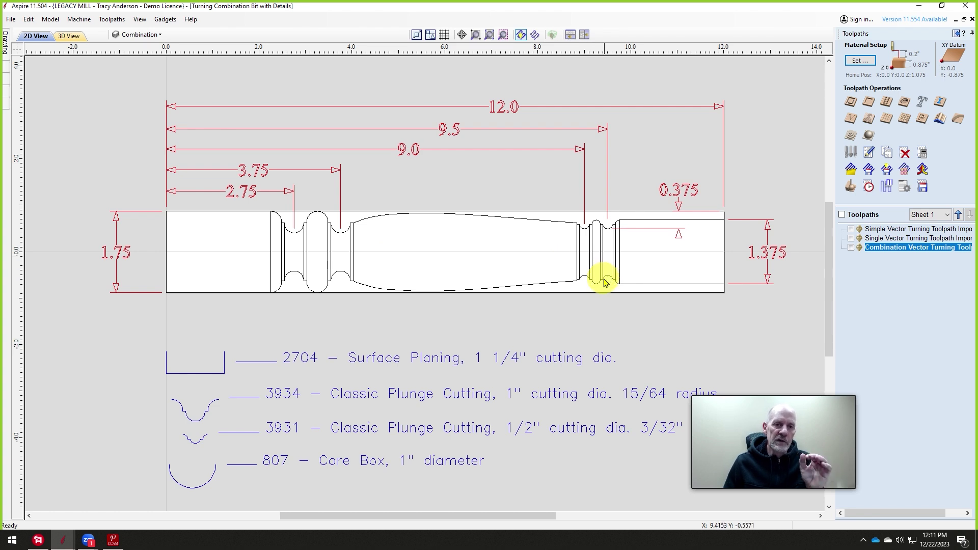
- Select the upper taper curve and start a 2D Profile toolpath on it
{"action": "left_click", "coordinate": [372, 216]}
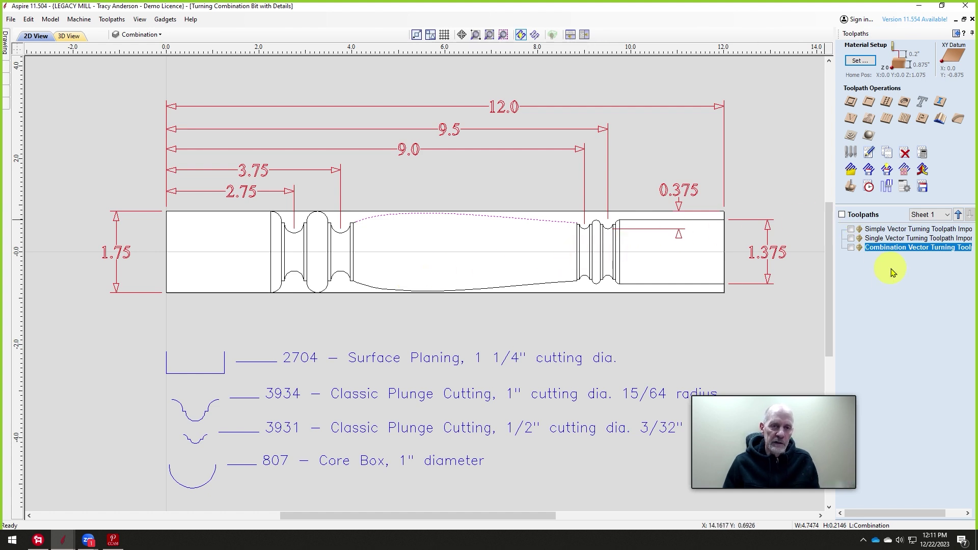
{"action": "left_click", "coordinate": [895, 297]}
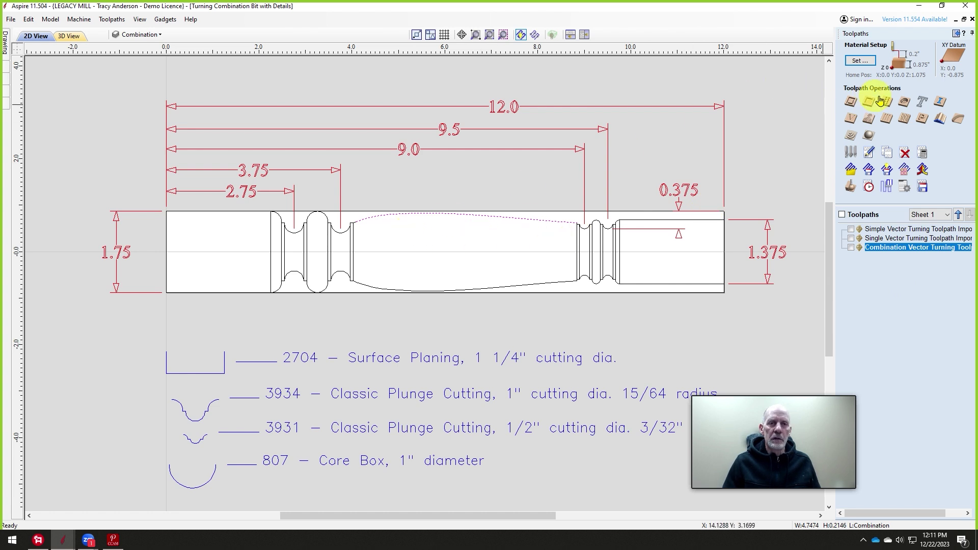
{"action": "left_click", "coordinate": [850, 103]}
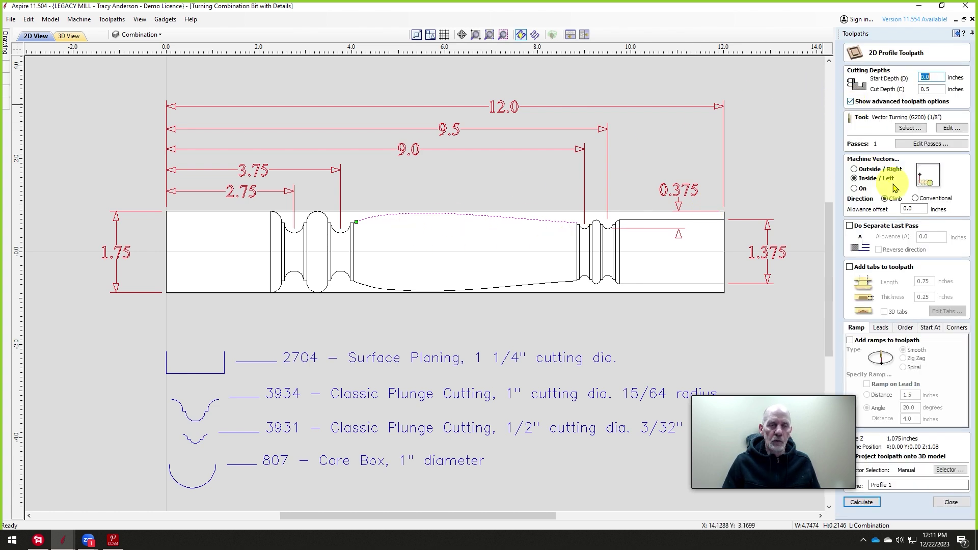
- Choose the 1-inch Vector Turning (G200) bit for the profile toolpath
{"action": "left_click", "coordinate": [911, 128]}
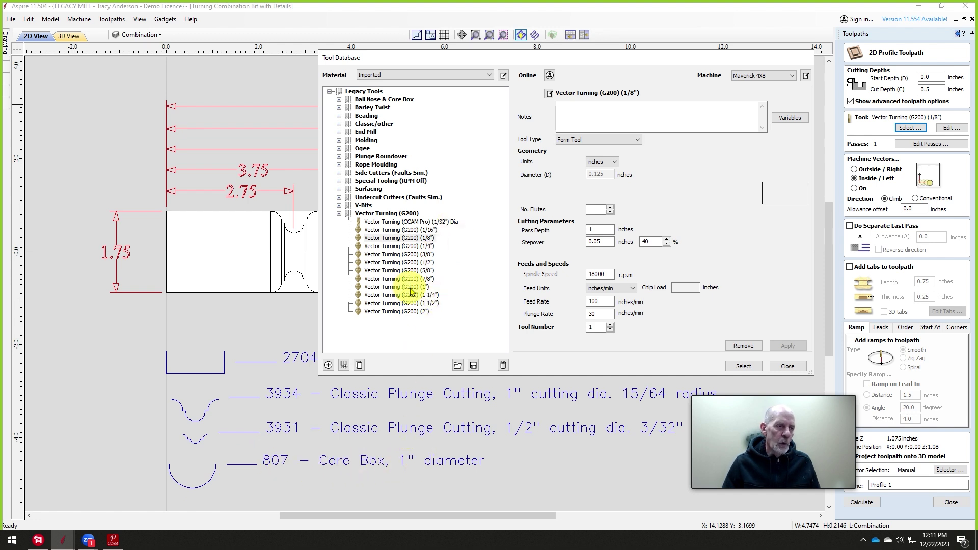
{"action": "left_click", "coordinate": [389, 288]}
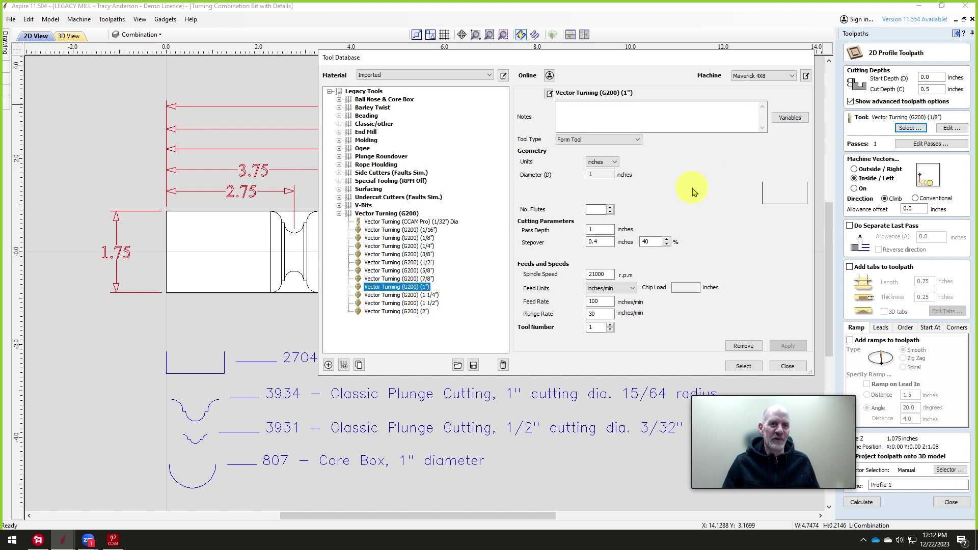
{"action": "left_click", "coordinate": [745, 366]}
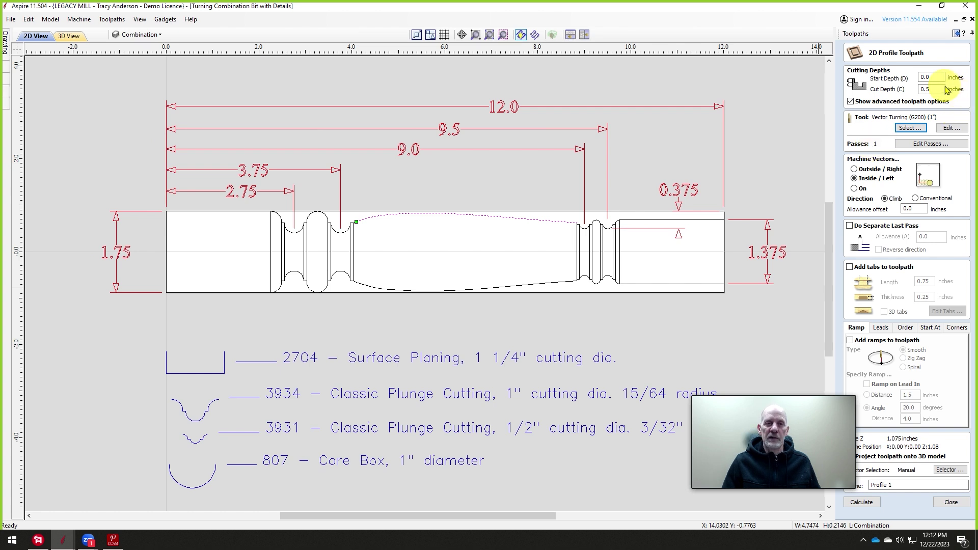
- Set cut depth to 1, name it 'Combination Bit Vector Turning Toolpath', and calculate
{"action": "left_click_drag", "start_coordinate": [940, 90], "coordinate": [897, 91]}
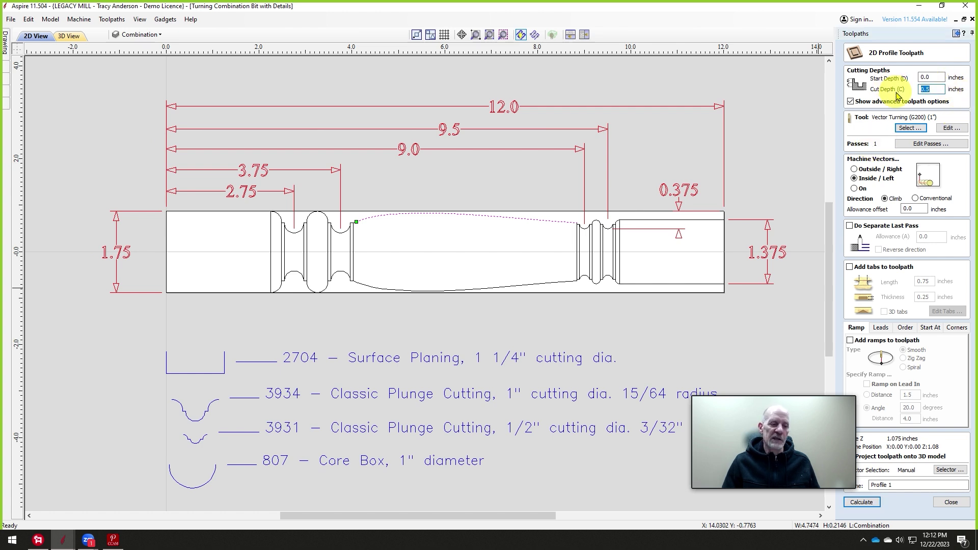
{"action": "type", "text": "2"}
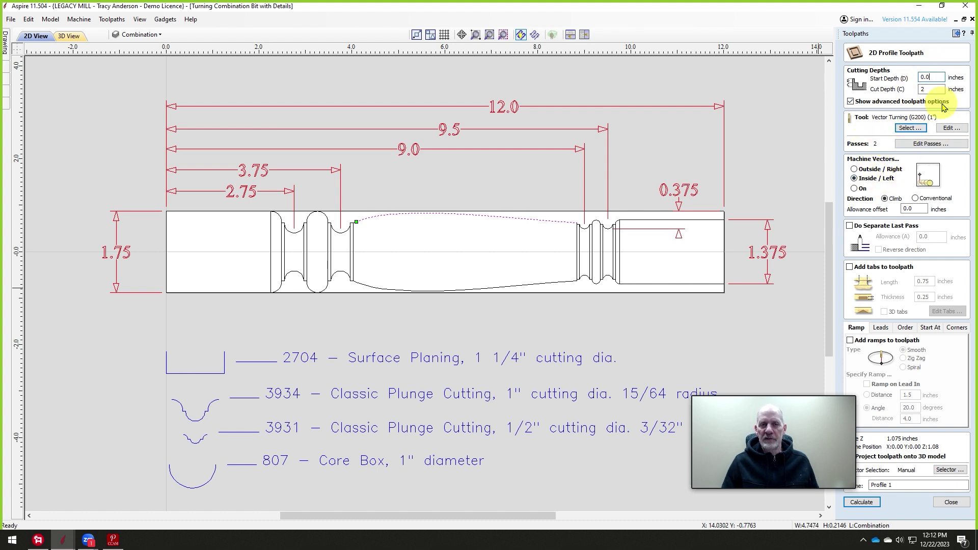
{"action": "double_click", "coordinate": [928, 89]}
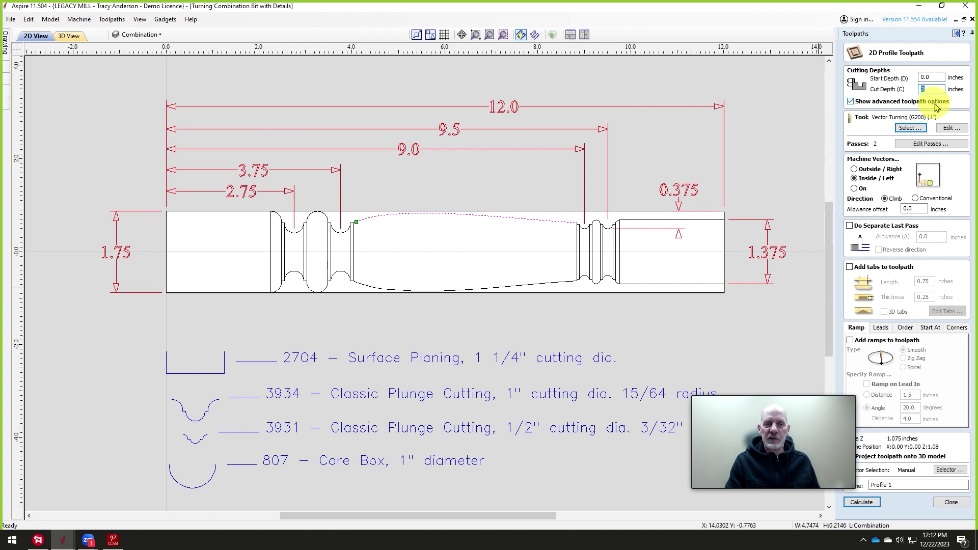
{"action": "type", "text": "1"}
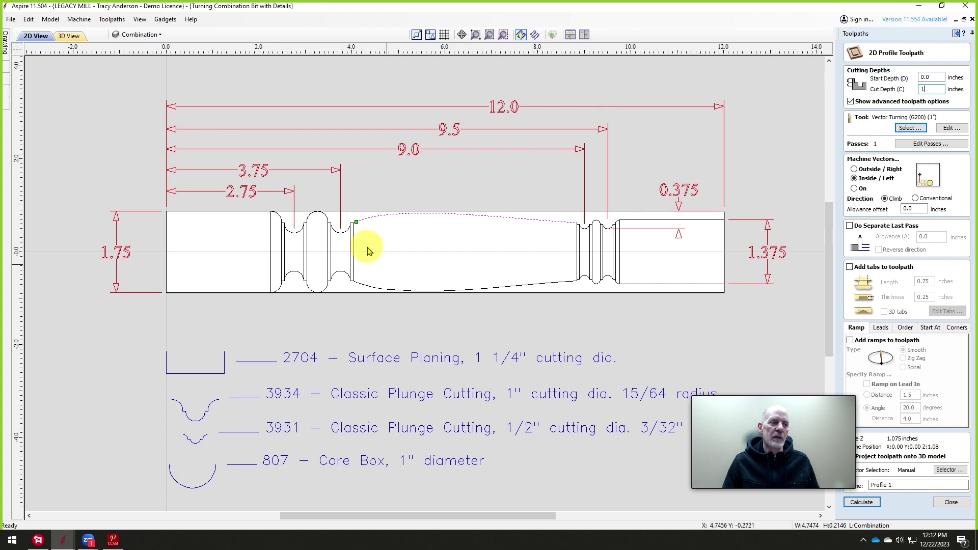
{"action": "double_click", "coordinate": [876, 484]}
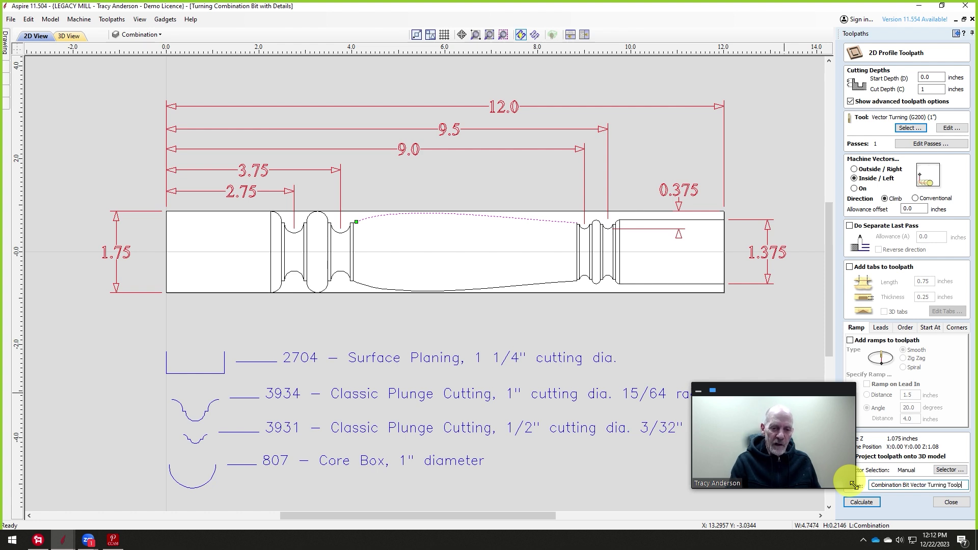
{"action": "type", "text": "ath"}
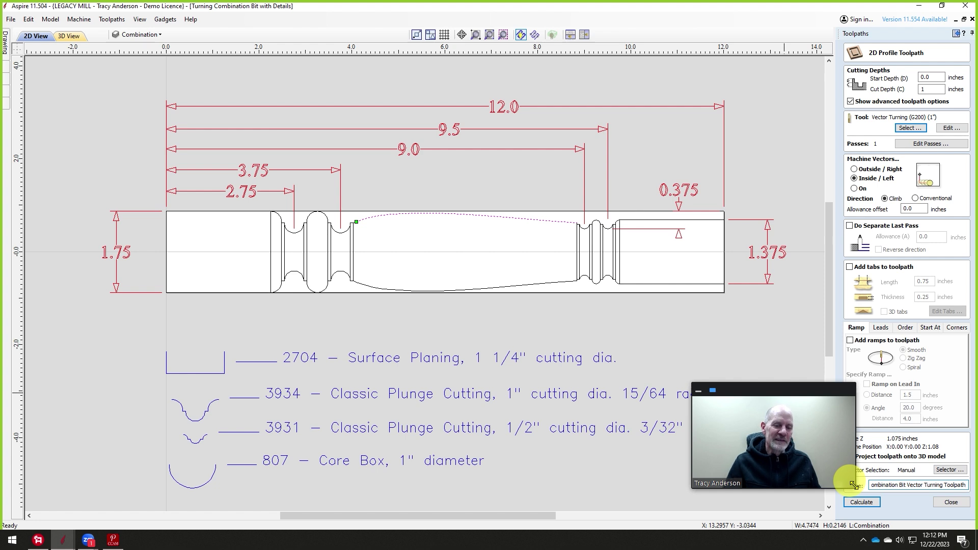
{"action": "left_click", "coordinate": [862, 502]}
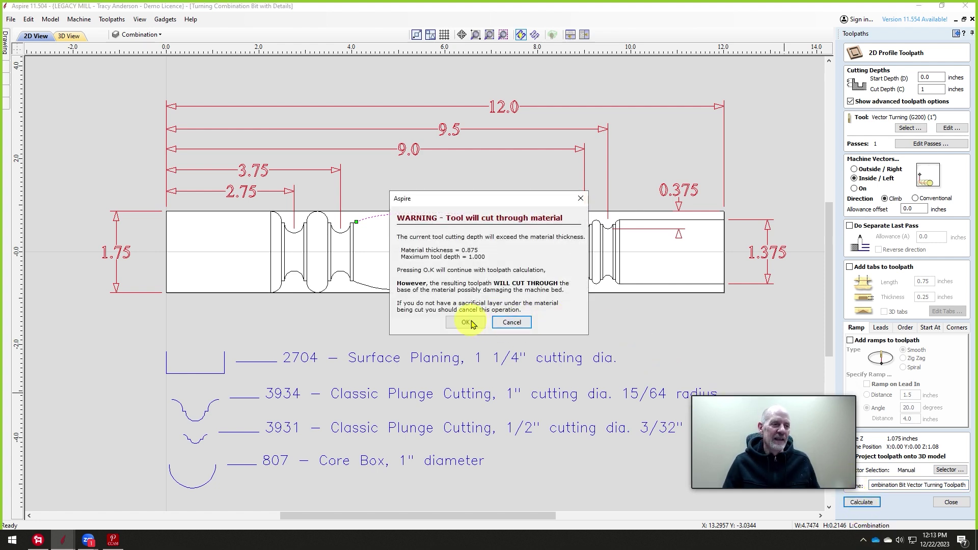
- Accept the cut-through warning and preview the new toolpath in a tilted 3D view
{"action": "left_click", "coordinate": [466, 322]}
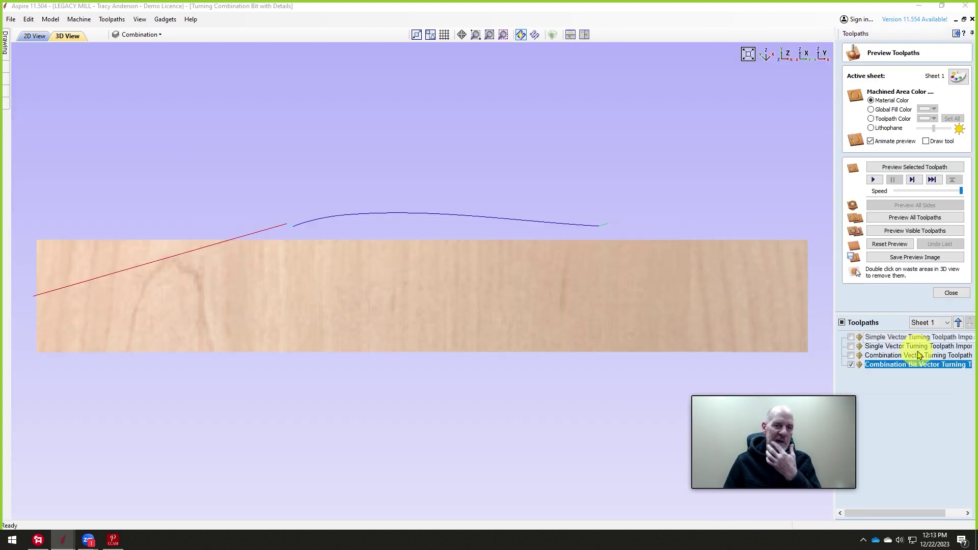
{"action": "left_click", "coordinate": [898, 167]}
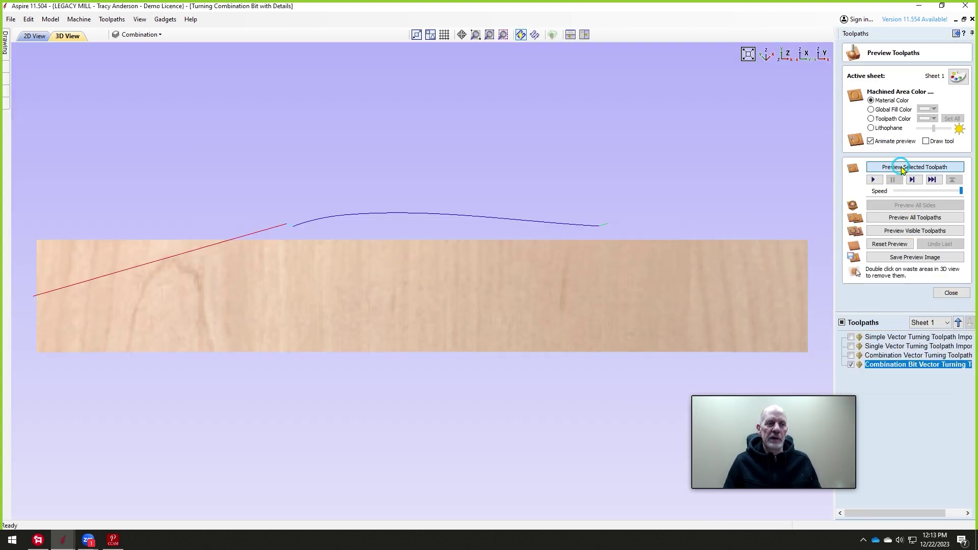
{"action": "left_click_drag", "start_coordinate": [505, 251], "coordinate": [523, 260]}
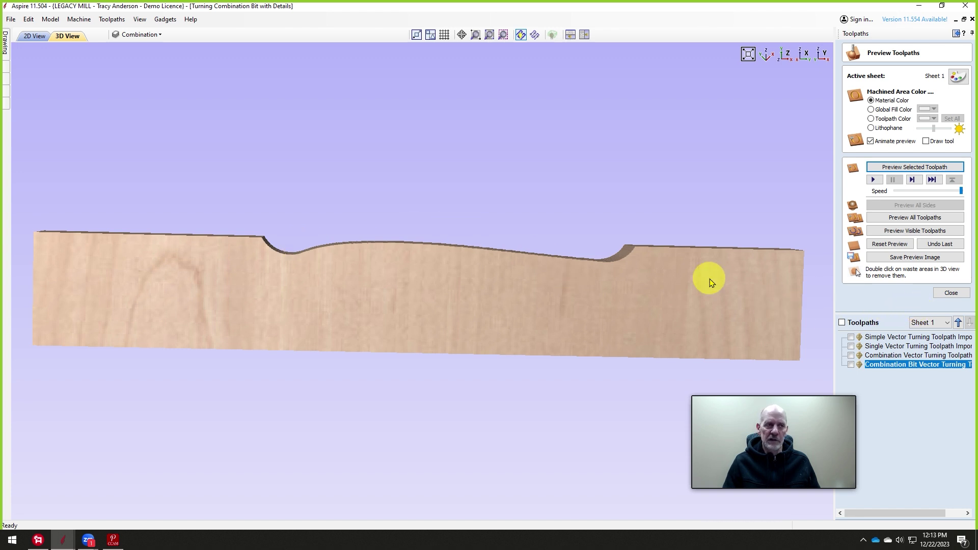
{"action": "left_click", "coordinate": [35, 36]}
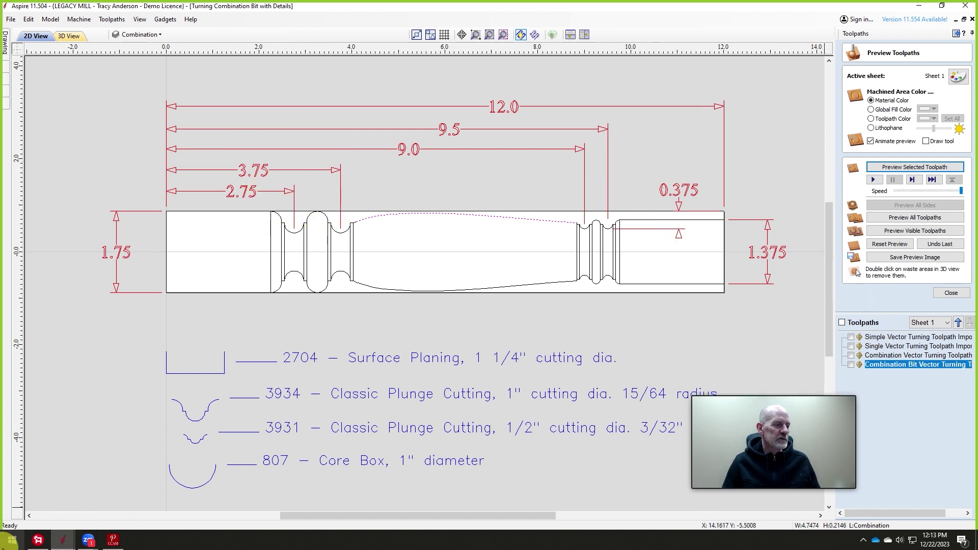
{"action": "left_click", "coordinate": [113, 540]}
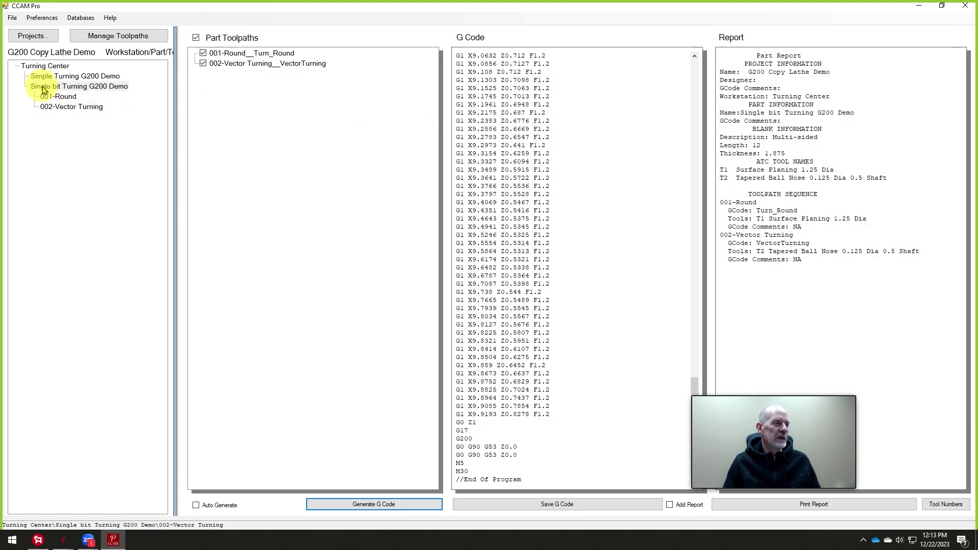
- Load the G200 Copy Lathe Demo project and expand Turning Center to list its parts
{"action": "left_click", "coordinate": [43, 37]}
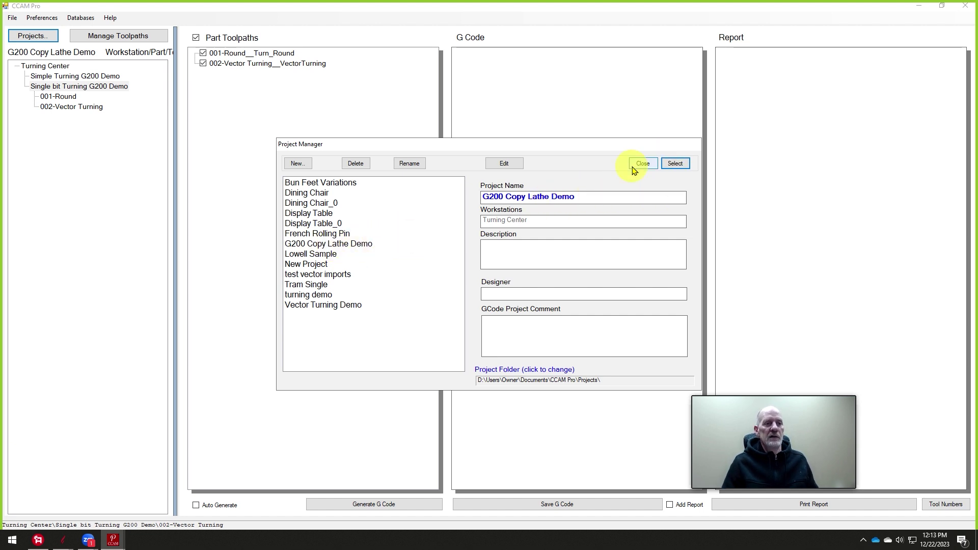
{"action": "left_click", "coordinate": [503, 163]}
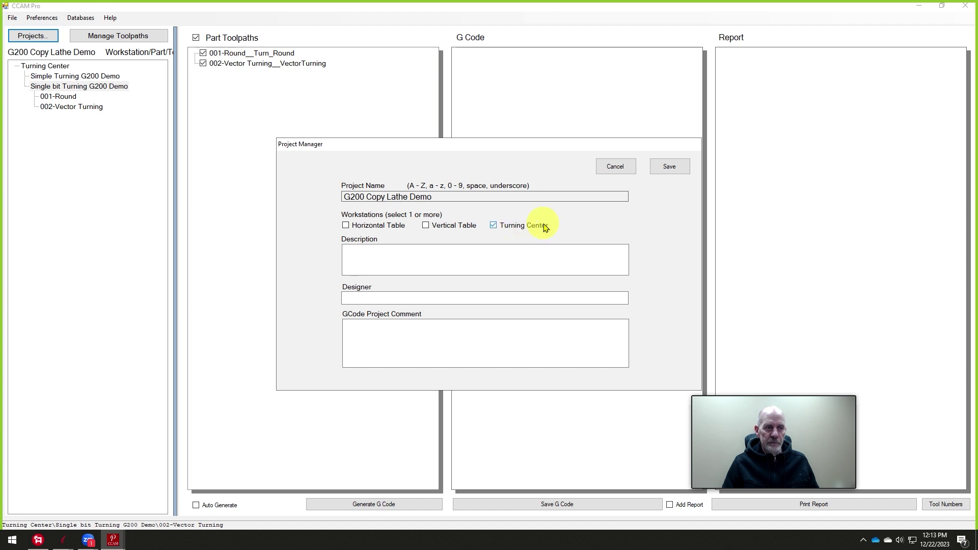
{"action": "left_click", "coordinate": [668, 168]}
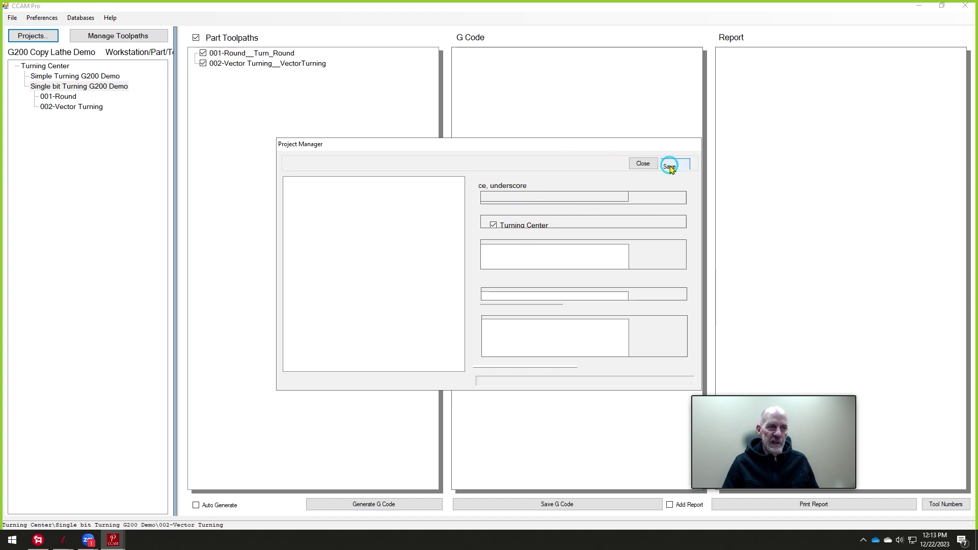
{"action": "left_click", "coordinate": [677, 165]}
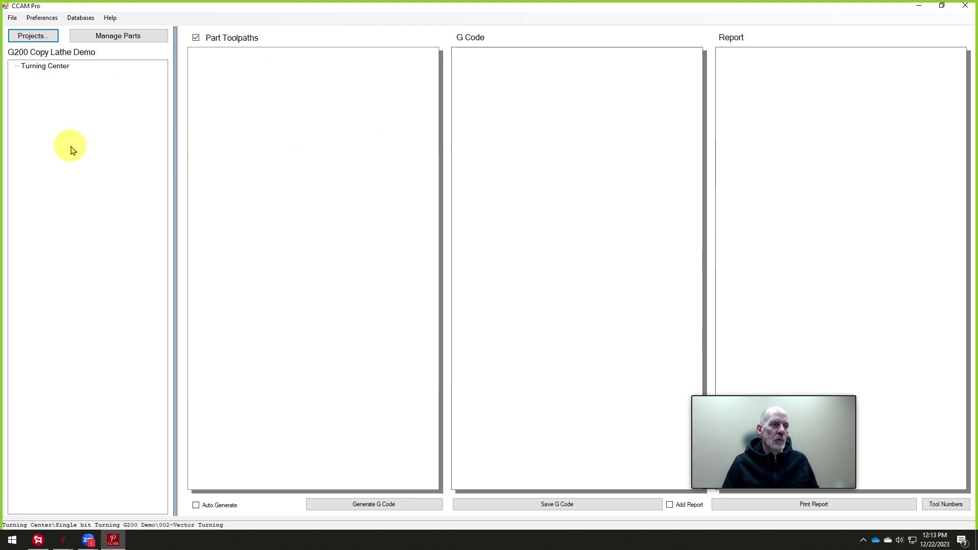
{"action": "left_click", "coordinate": [34, 67]}
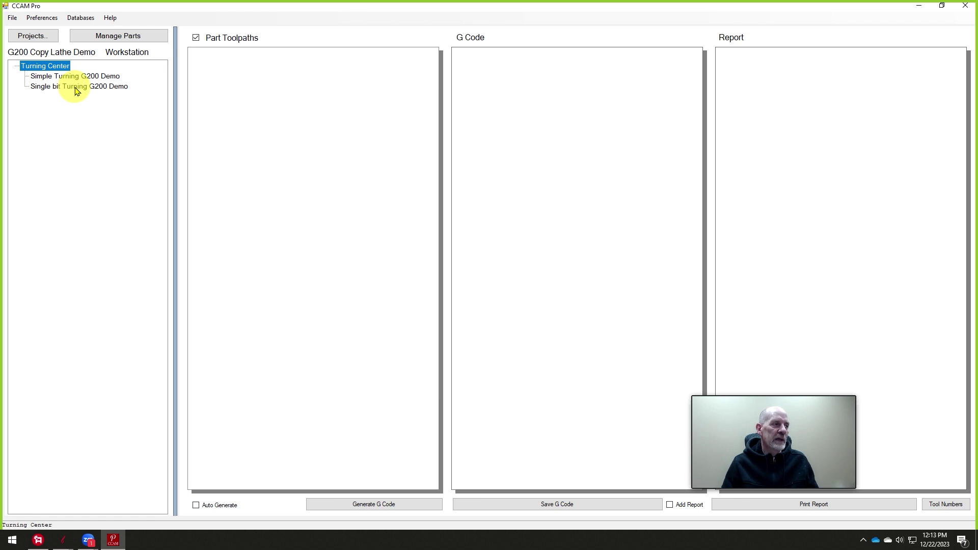
{"action": "left_click", "coordinate": [122, 39]}
- Add part 'Combination Bit Turning G200 Demo' with length 12, thickness 1.875, 4 sides, and save
{"action": "left_click", "coordinate": [253, 131]}
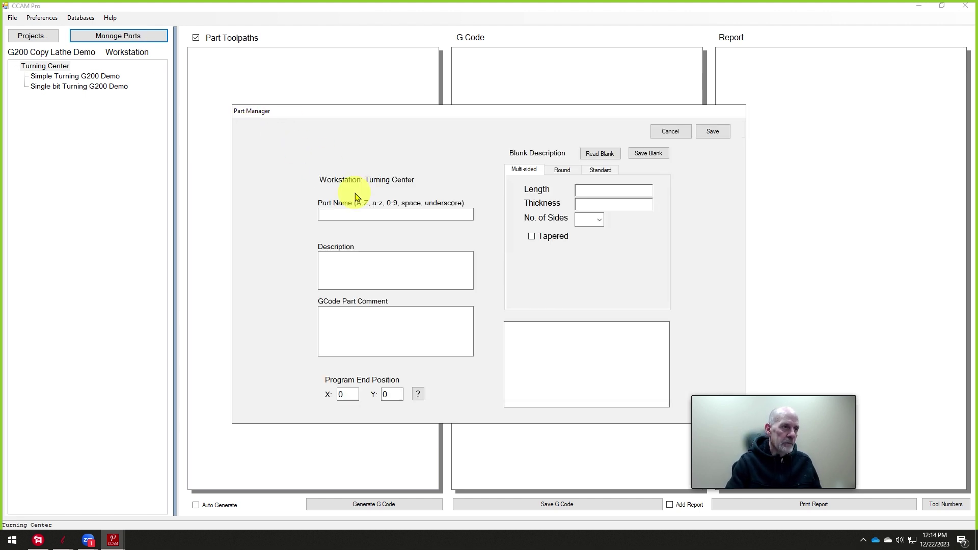
{"action": "left_click", "coordinate": [360, 214]}
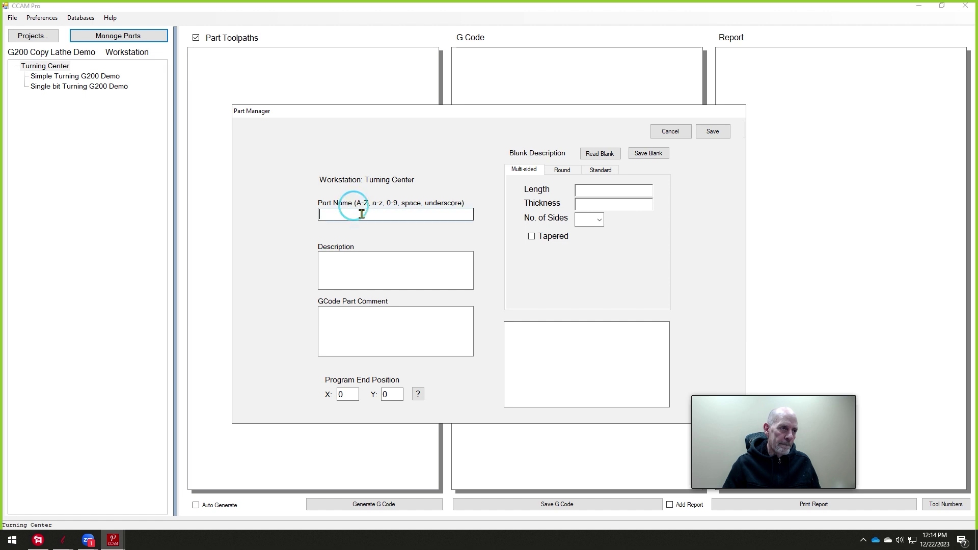
{"action": "type", "text": "Combination Bit Turning G200"}
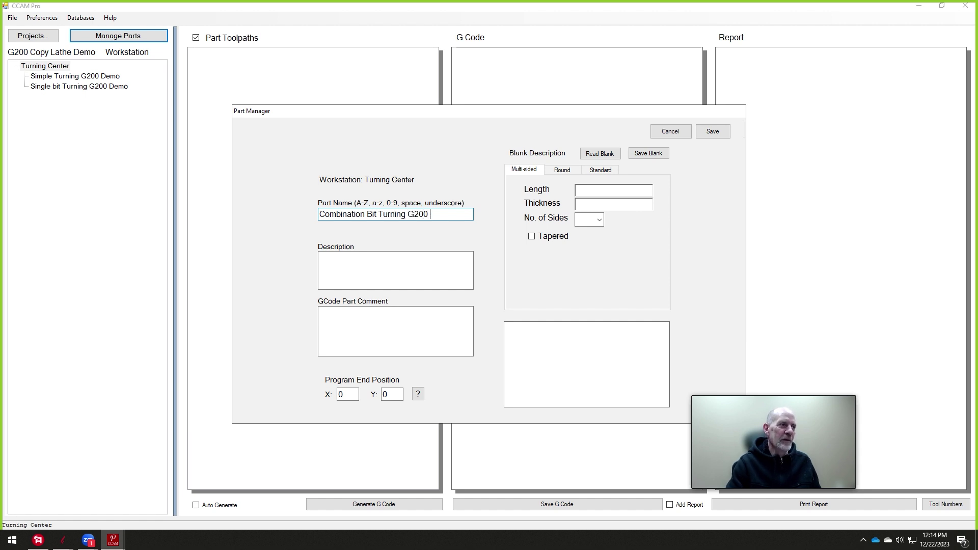
{"action": "left_click", "coordinate": [612, 190]}
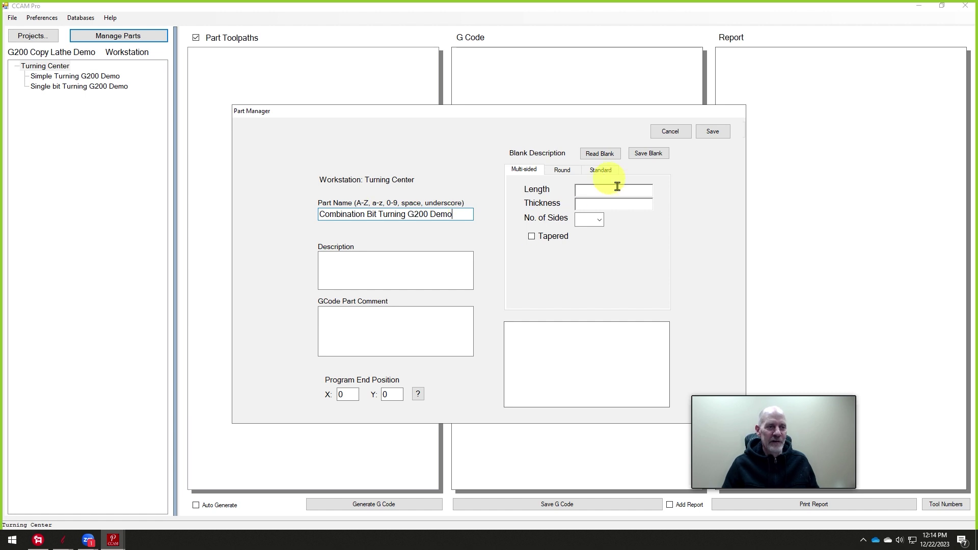
{"action": "type", "text": "12"}
{"action": "left_click", "coordinate": [614, 204]}
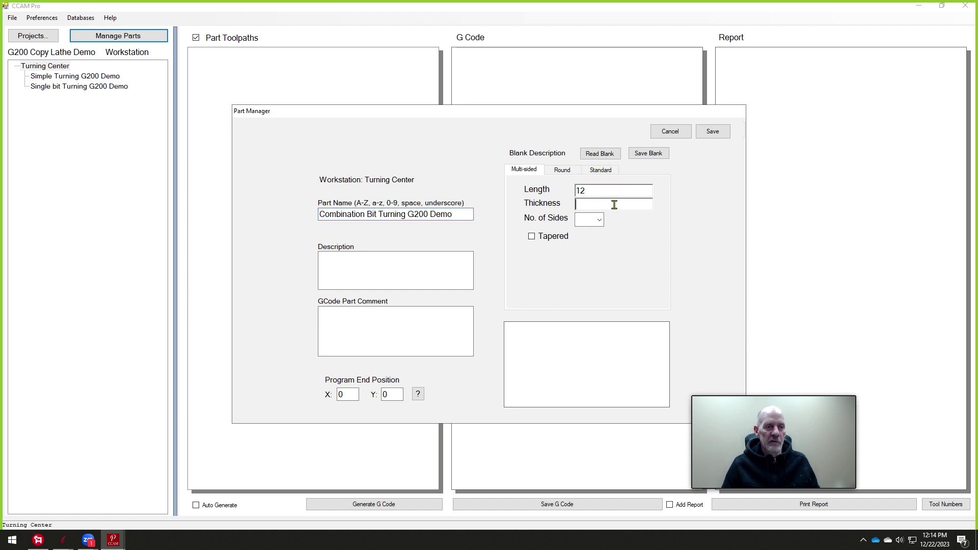
{"action": "type", "text": "1.875"}
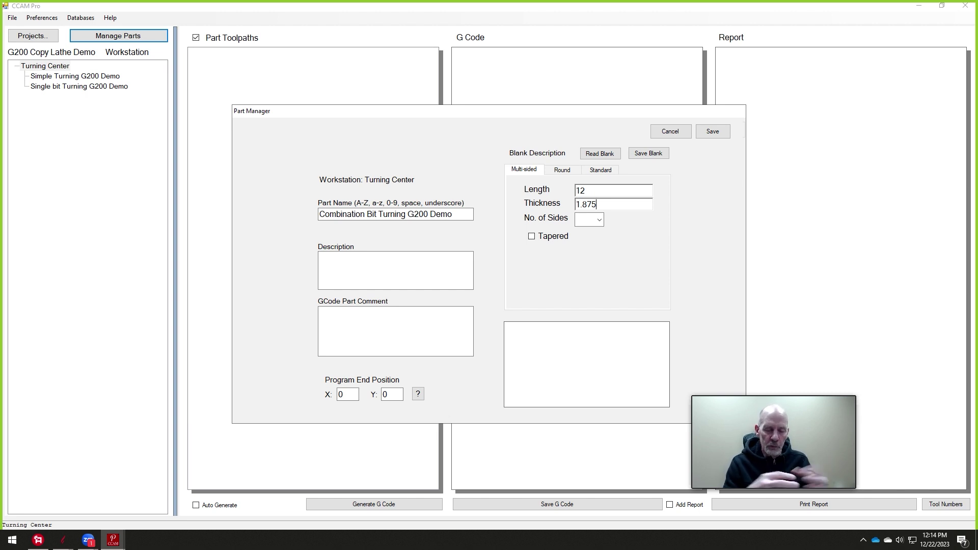
{"action": "left_click", "coordinate": [589, 220]}
{"action": "type", "text": "4"}
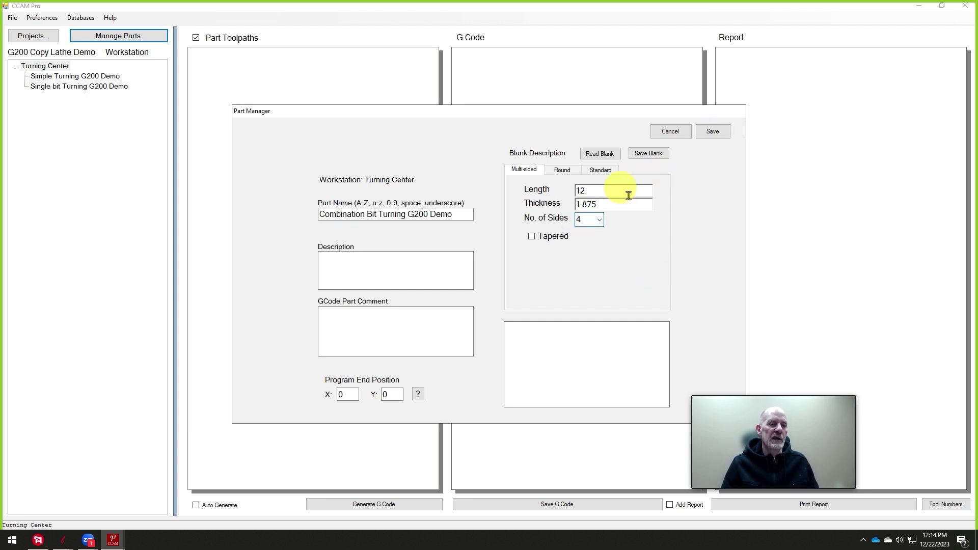
{"action": "left_click", "coordinate": [715, 132]}
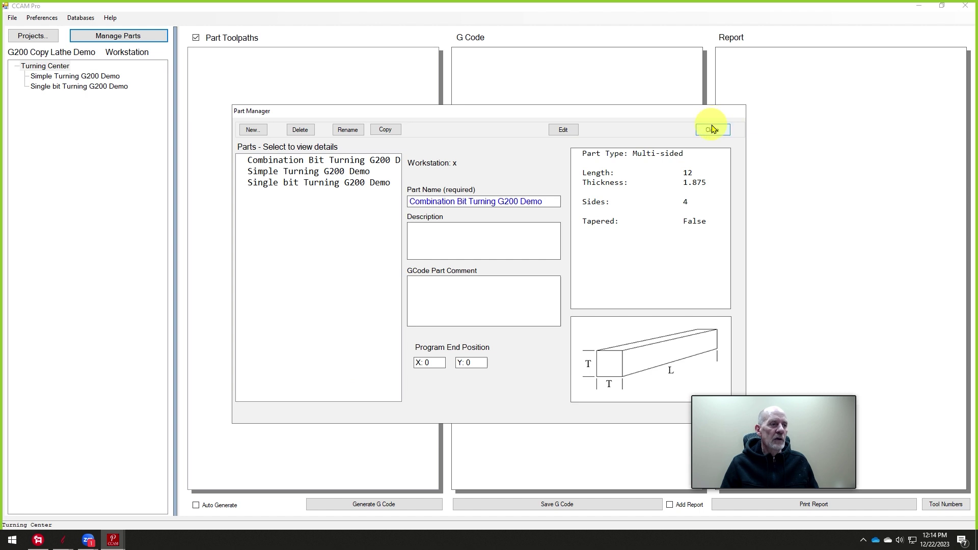
{"action": "left_click", "coordinate": [715, 129]}
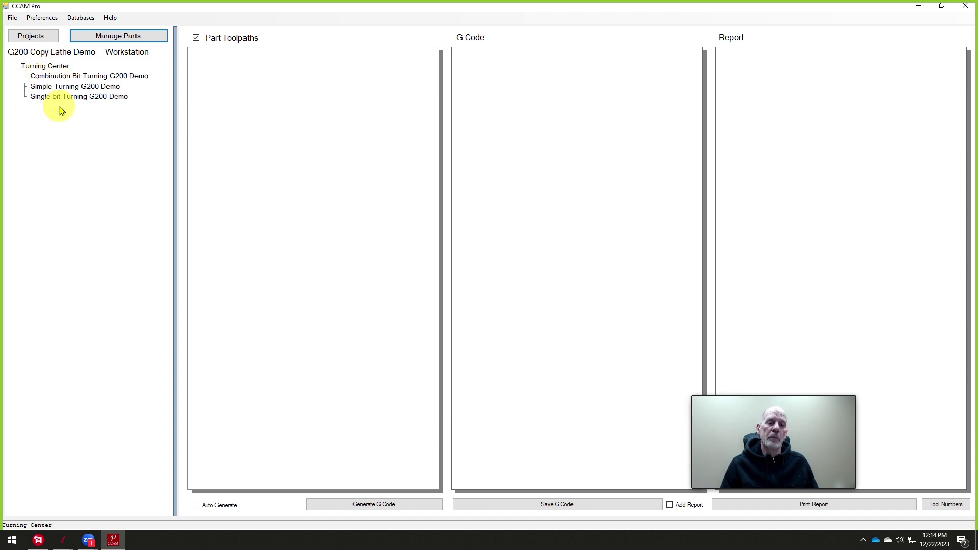
- Select the Combination Bit Turning G200 Demo part and add a Round turning toolpath
{"action": "left_click", "coordinate": [90, 98]}
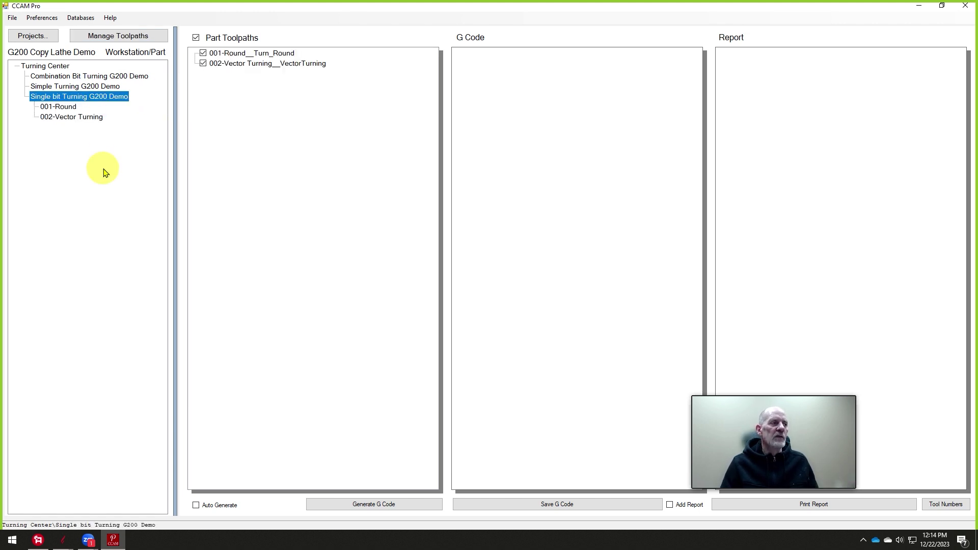
{"action": "left_click", "coordinate": [64, 78]}
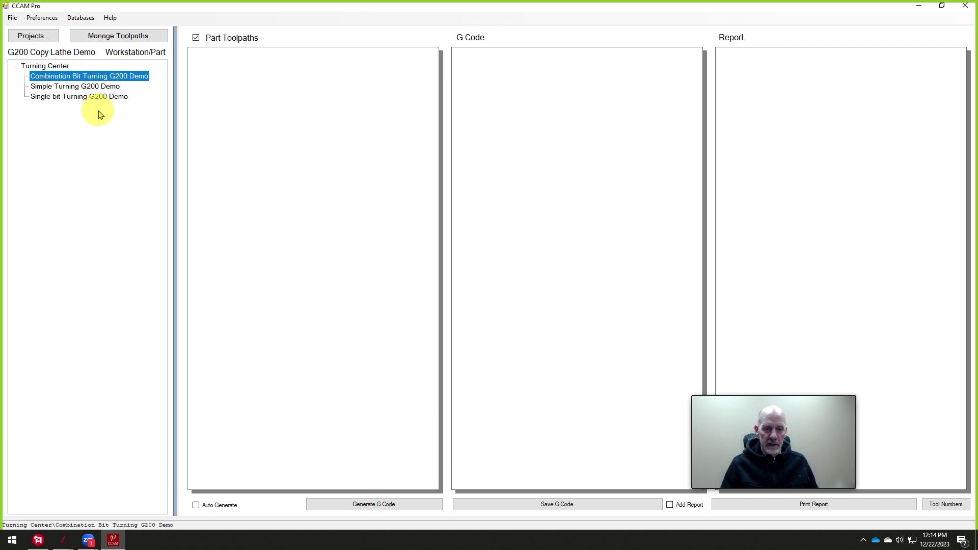
{"action": "left_click", "coordinate": [115, 38]}
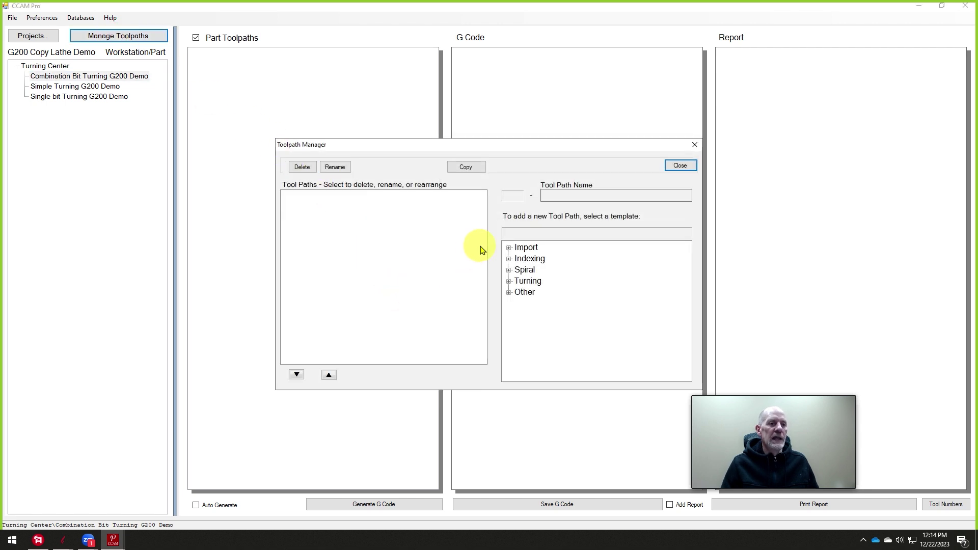
{"action": "left_click", "coordinate": [509, 282]}
{"action": "left_click", "coordinate": [546, 305]}
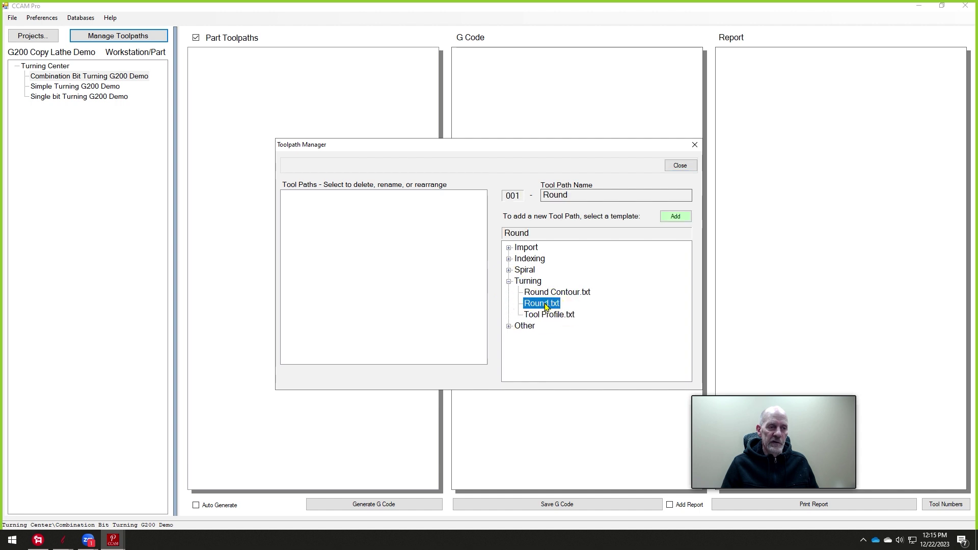
{"action": "left_click", "coordinate": [675, 216]}
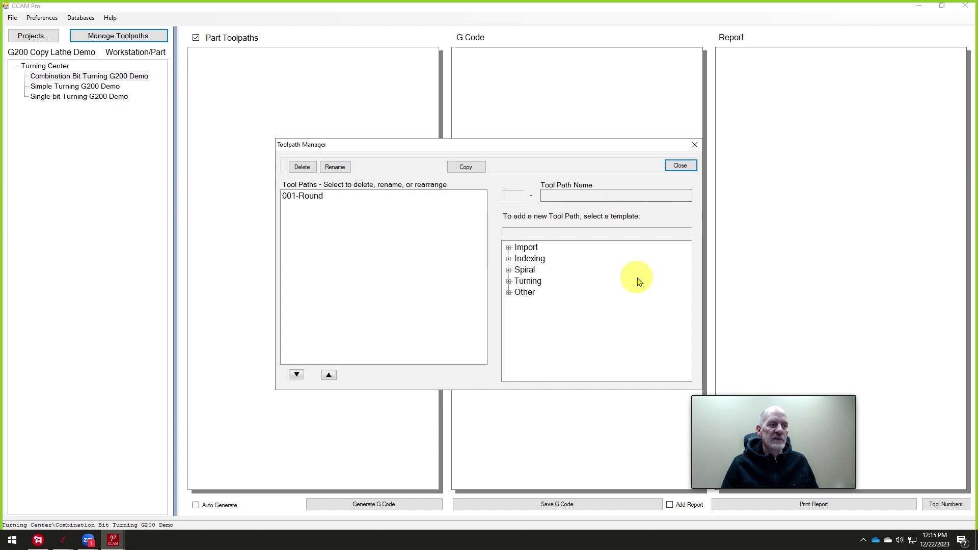
- Rename the new 001-Round toolpath to 'Round 175 Dia'
{"action": "left_click", "coordinate": [321, 197]}
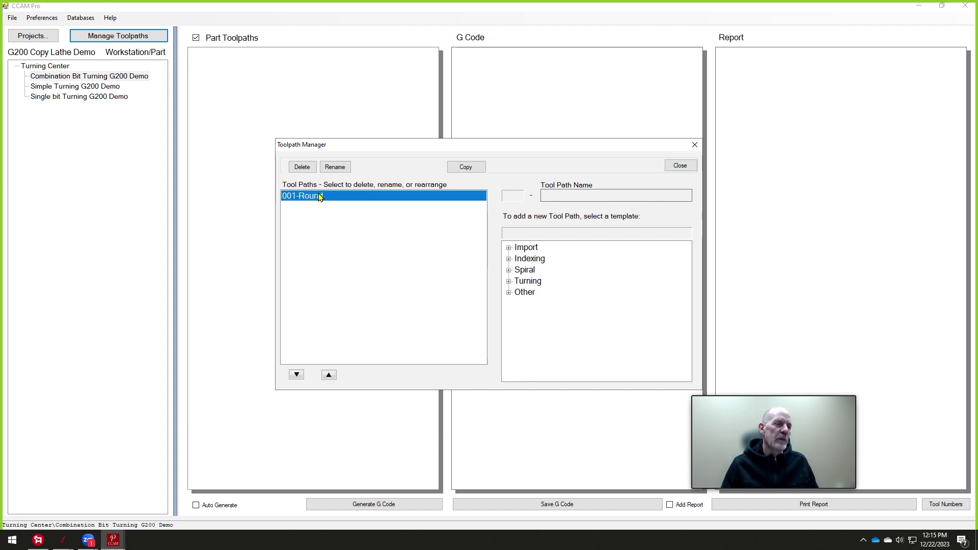
{"action": "left_click", "coordinate": [336, 167]}
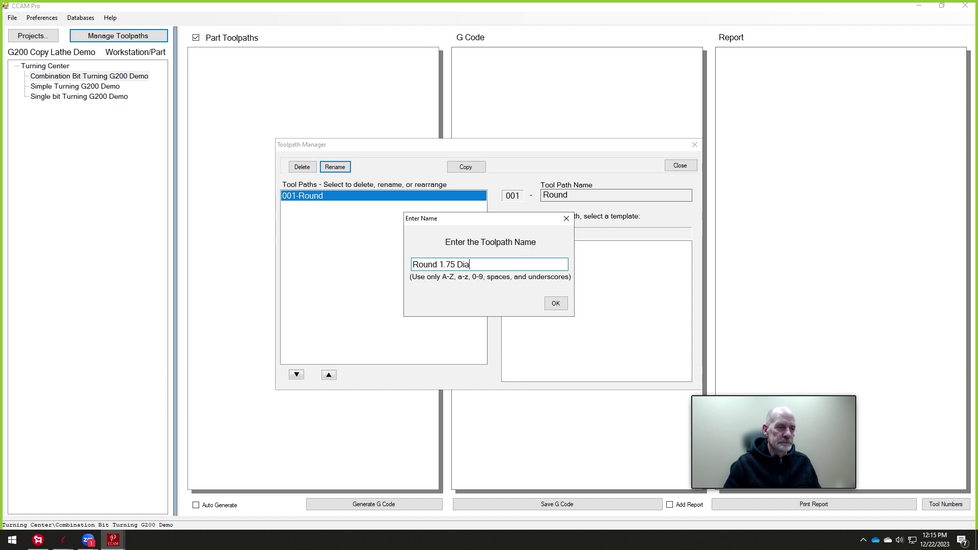
{"action": "left_click", "coordinate": [556, 305]}
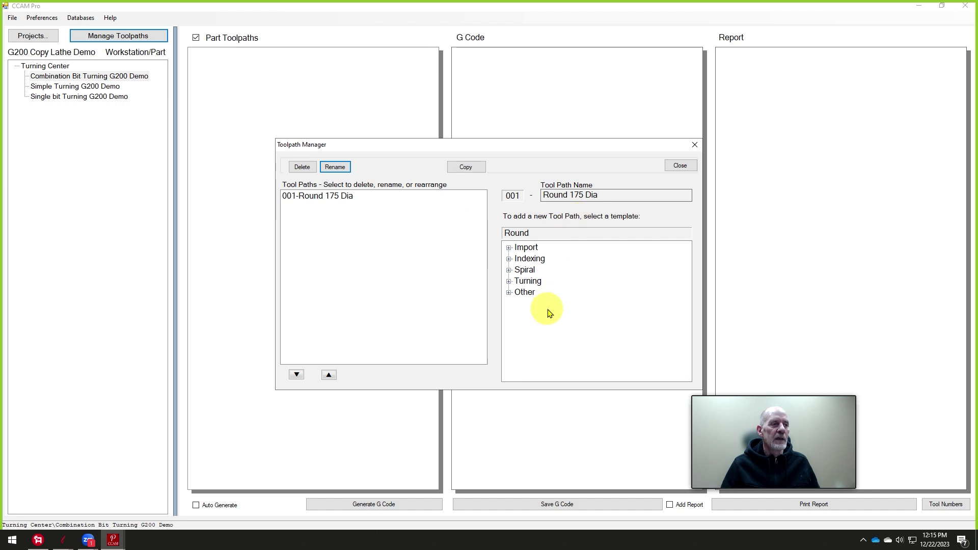
- Add a second Round toolpath and name it 'Round 1 375'
{"action": "left_click", "coordinate": [509, 282]}
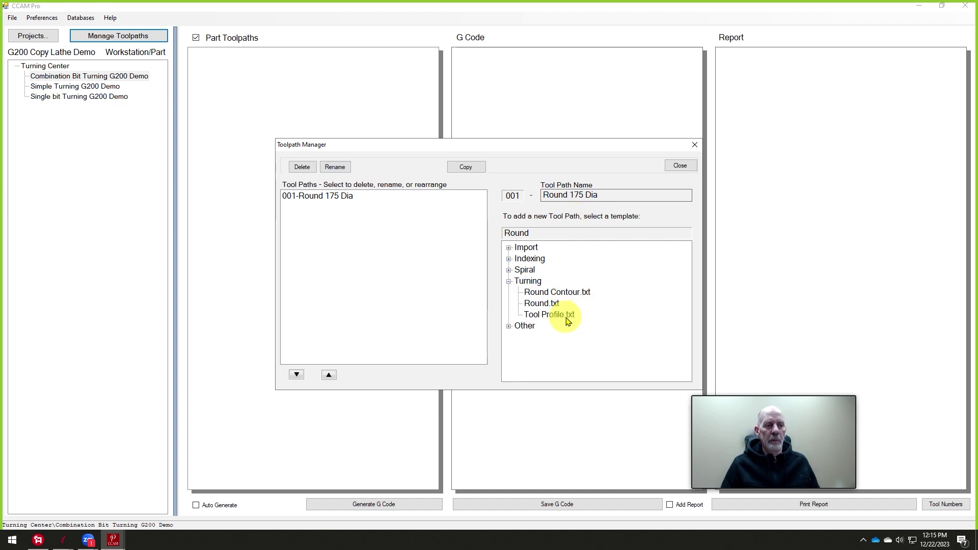
{"action": "left_click", "coordinate": [538, 305]}
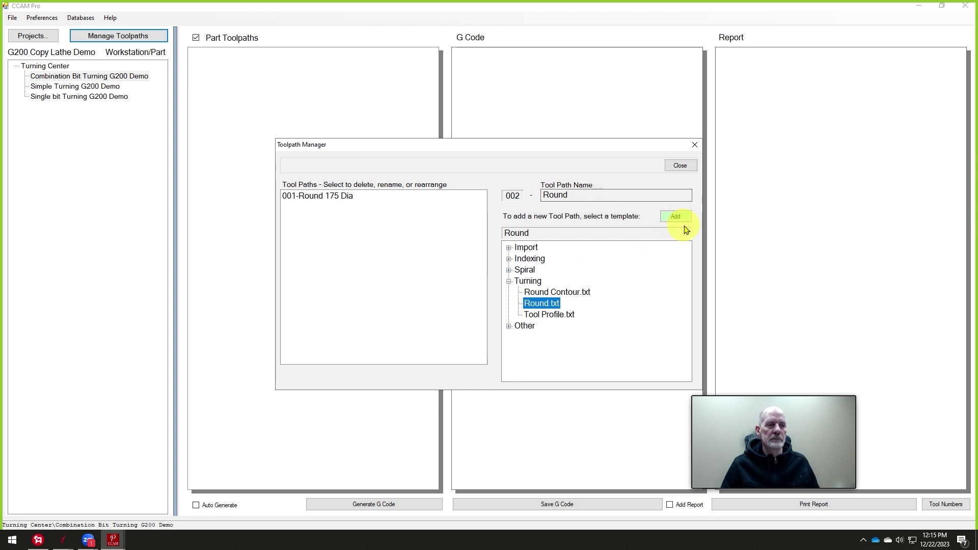
{"action": "left_click", "coordinate": [677, 218]}
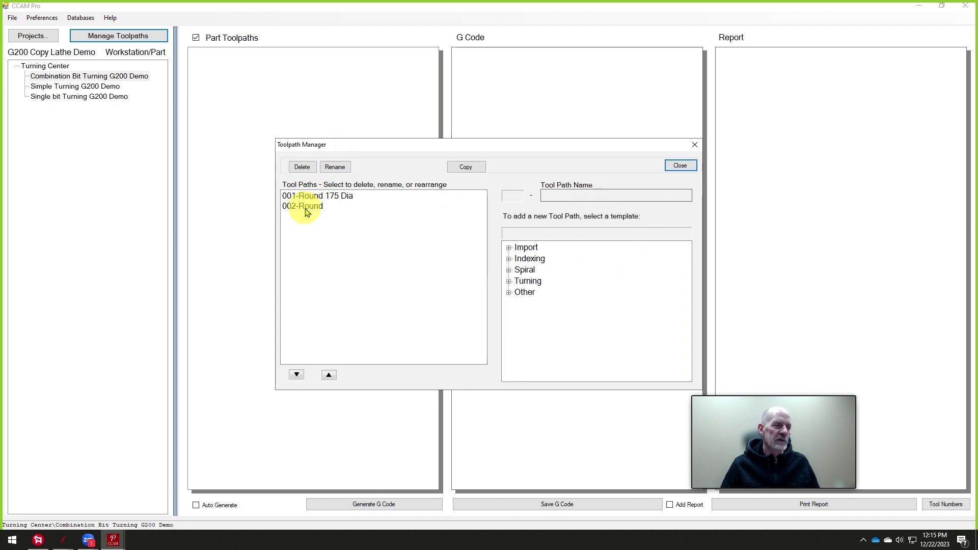
{"action": "left_click", "coordinate": [306, 207]}
{"action": "left_click", "coordinate": [337, 166]}
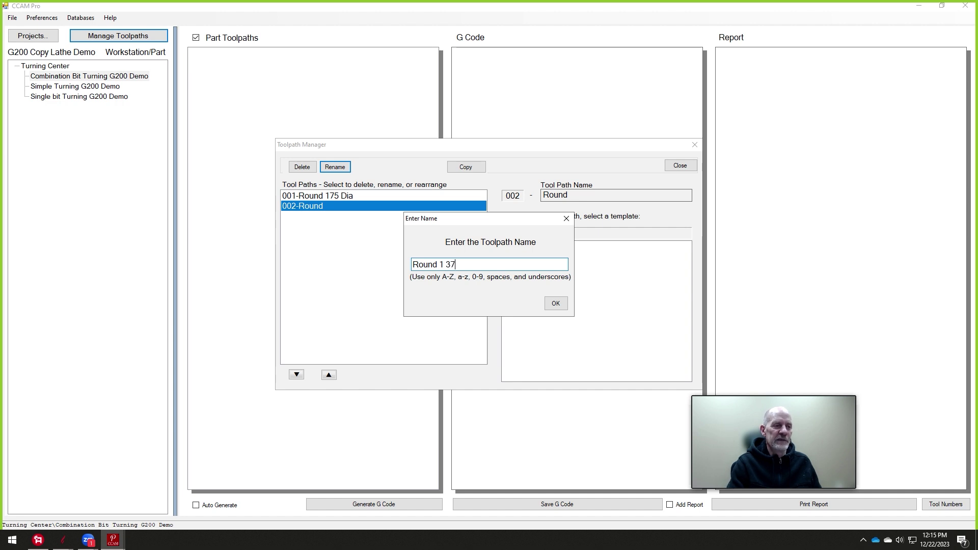
{"action": "left_click", "coordinate": [556, 304]}
- Correct the first toolpath's name to 'Round 1 75'
{"action": "left_click", "coordinate": [328, 197]}
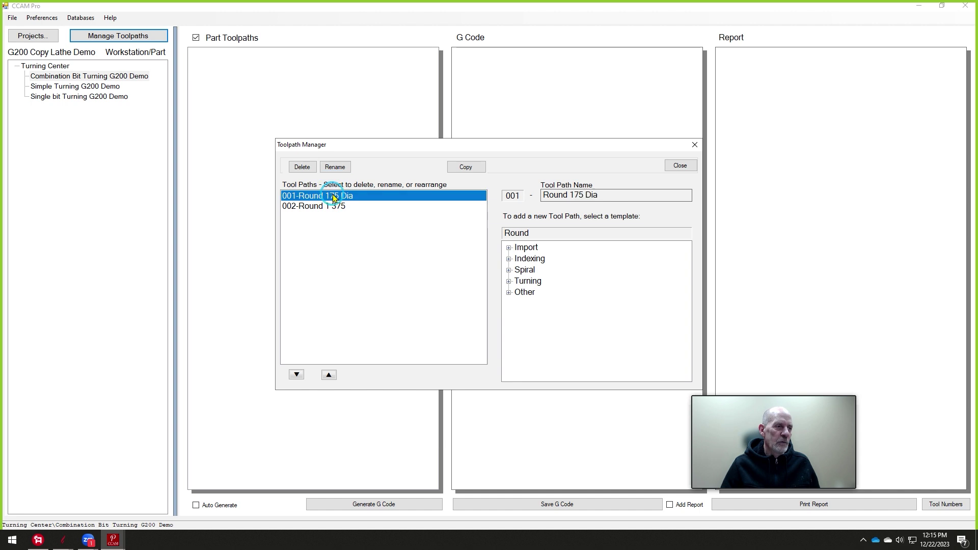
{"action": "left_click", "coordinate": [335, 167]}
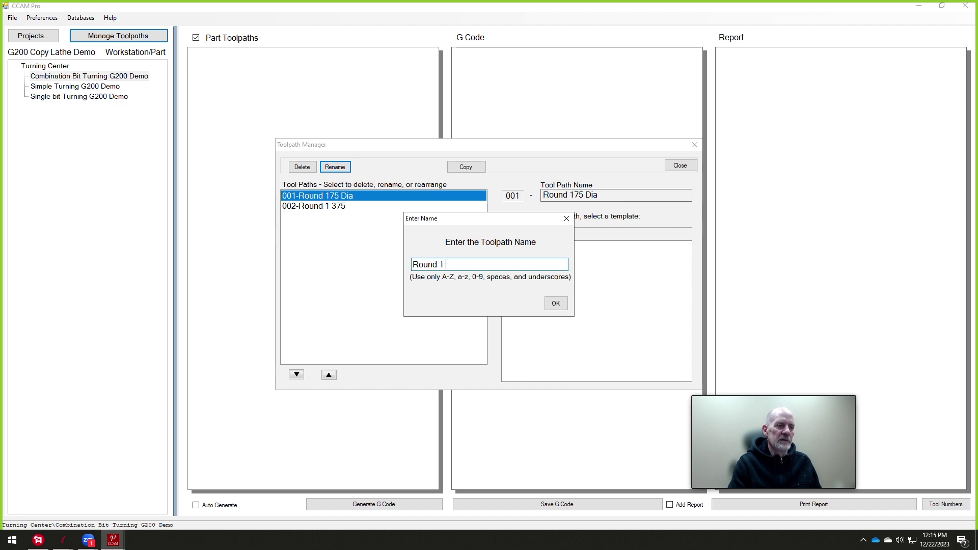
{"action": "left_click", "coordinate": [556, 303]}
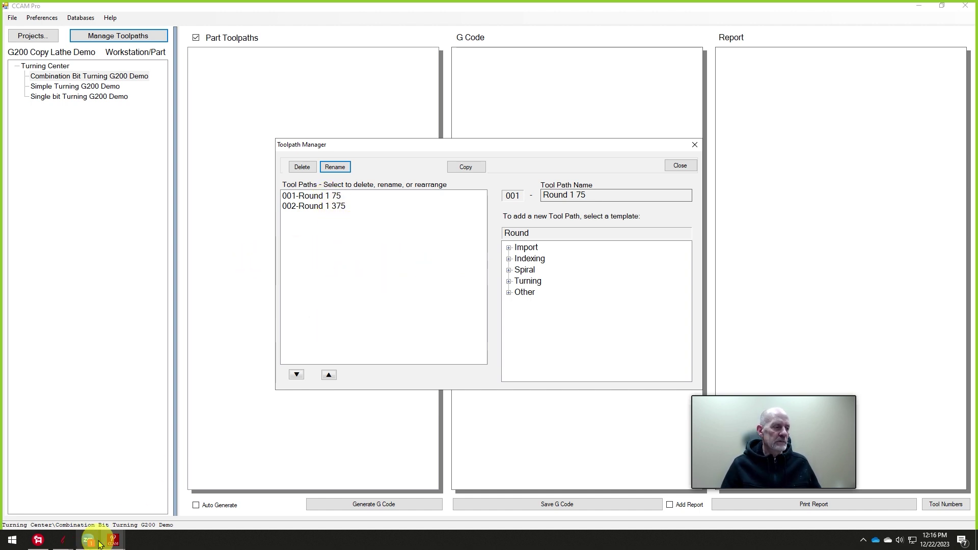
- After checking the Aspire drawing, add two Tool Profile turning toolpaths
{"action": "mouse_move", "coordinate": [63, 540]}
{"action": "left_click", "coordinate": [253, 493]}
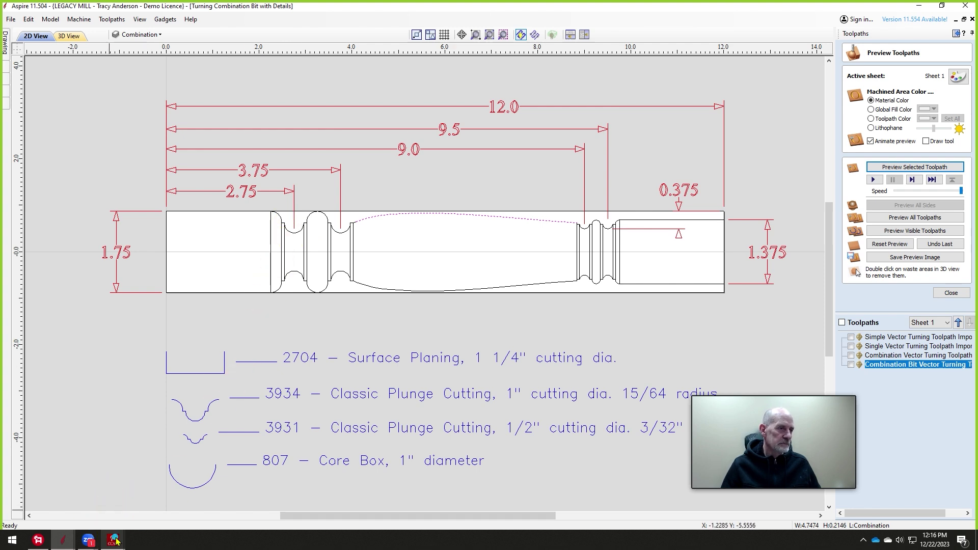
{"action": "mouse_move", "coordinate": [116, 541]}
{"action": "left_click", "coordinate": [188, 490]}
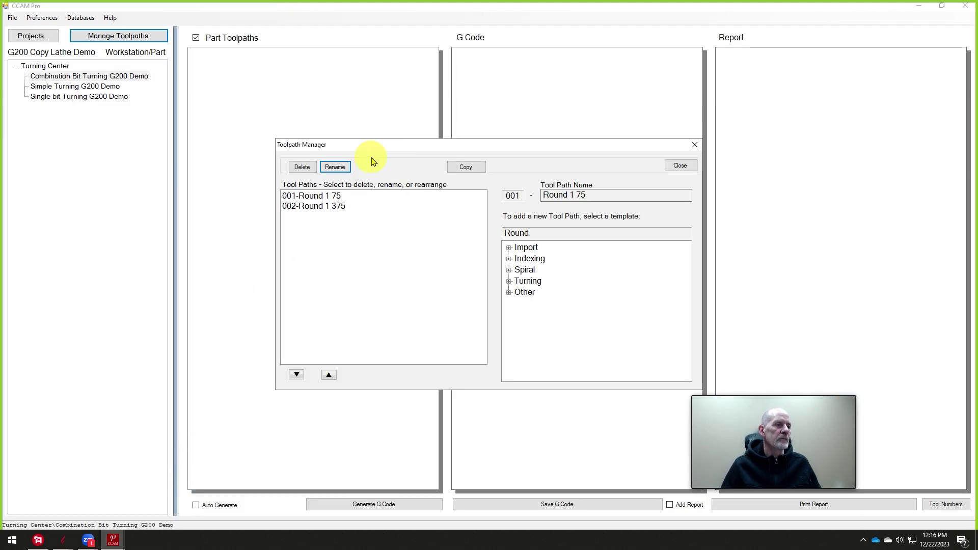
{"action": "left_click", "coordinate": [509, 281]}
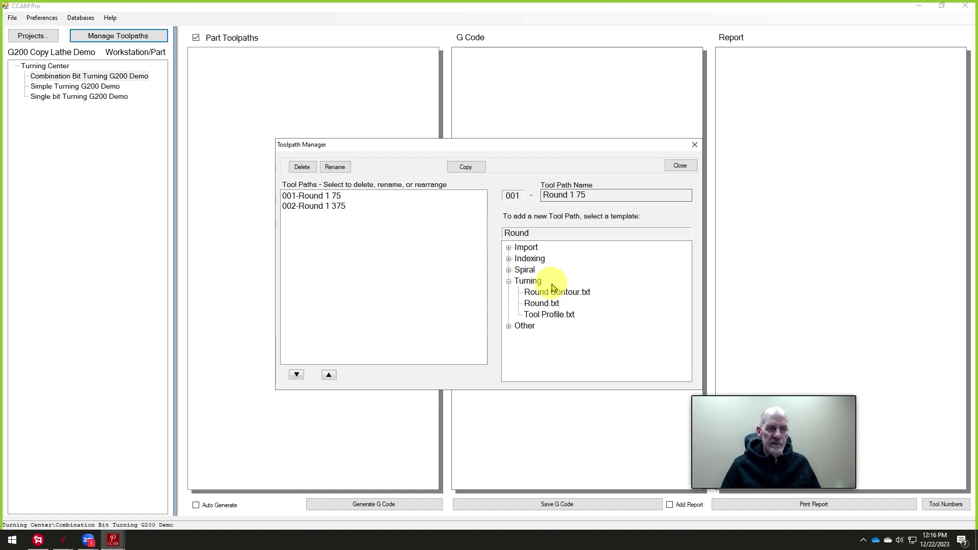
{"action": "left_click", "coordinate": [542, 316]}
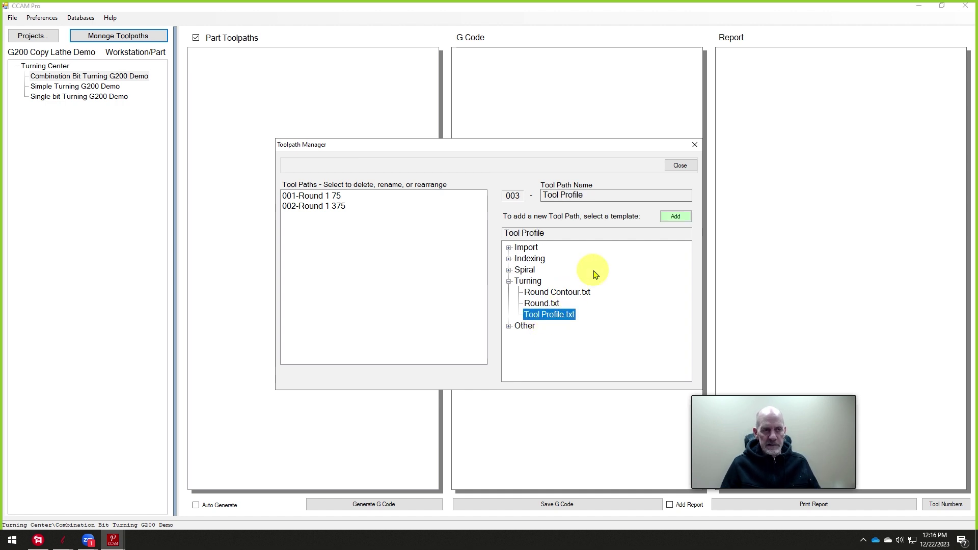
{"action": "left_click", "coordinate": [676, 217]}
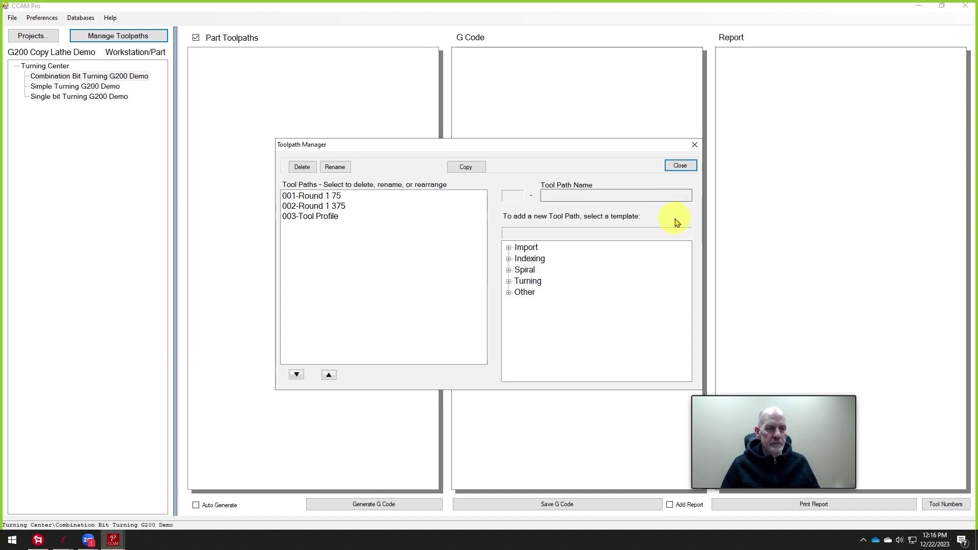
{"action": "left_click", "coordinate": [510, 283]}
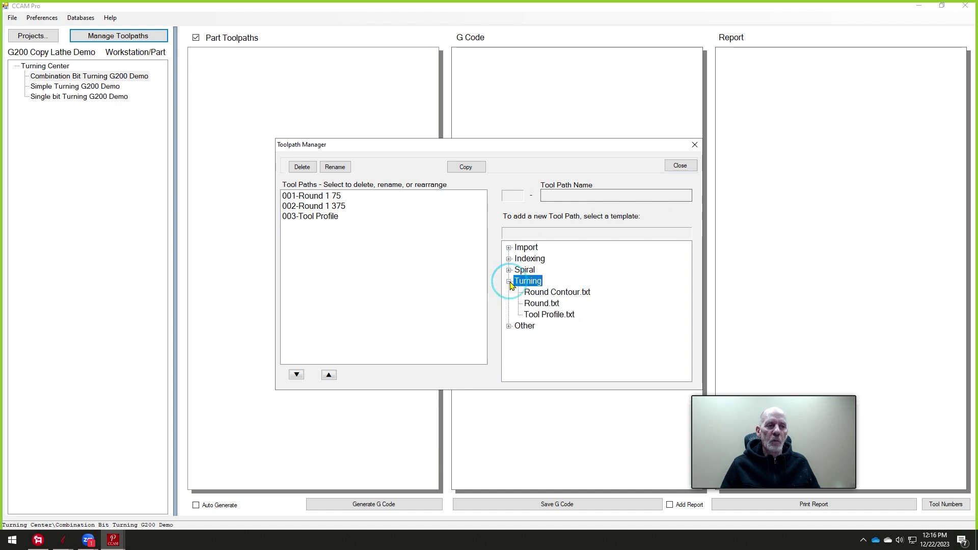
{"action": "left_click", "coordinate": [549, 316]}
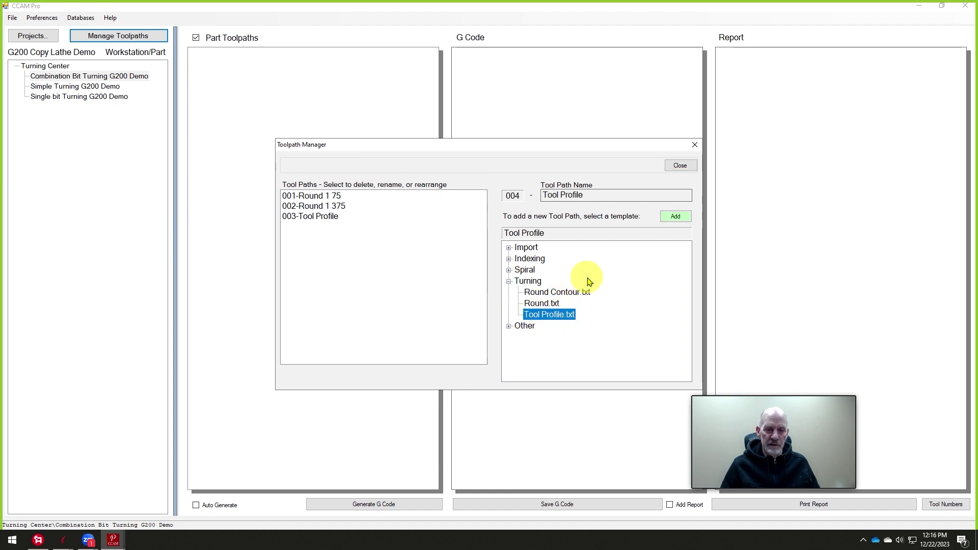
{"action": "left_click", "coordinate": [676, 217]}
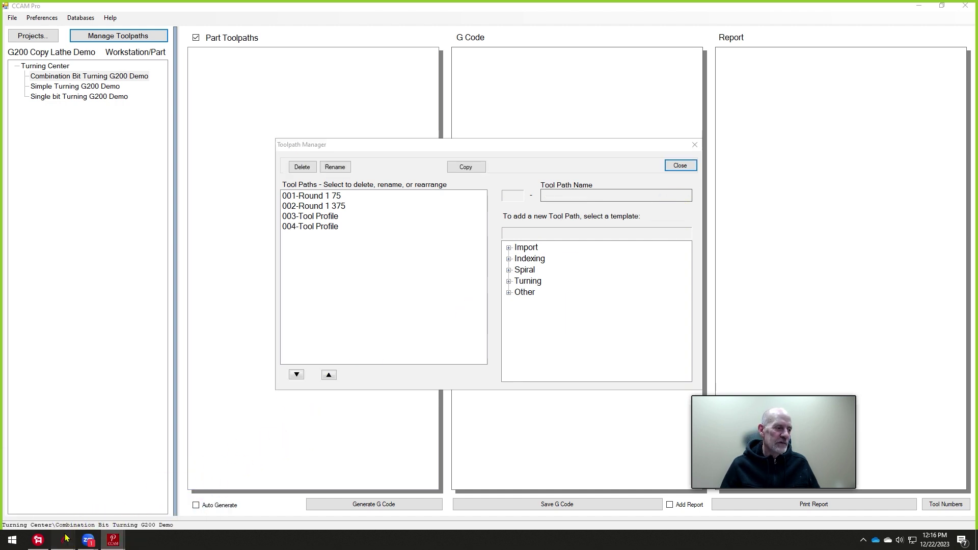
- Check the Aspire bit list, then import Vector Turning as toolpath 005 and close the manager
{"action": "mouse_move", "coordinate": [64, 539]}
{"action": "left_click", "coordinate": [255, 483]}
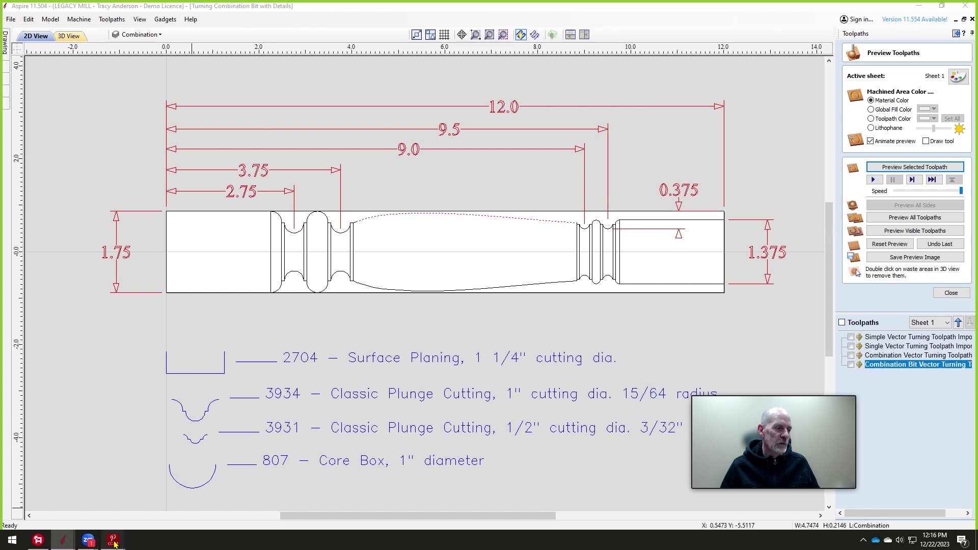
{"action": "mouse_move", "coordinate": [112, 540]}
{"action": "left_click", "coordinate": [166, 498]}
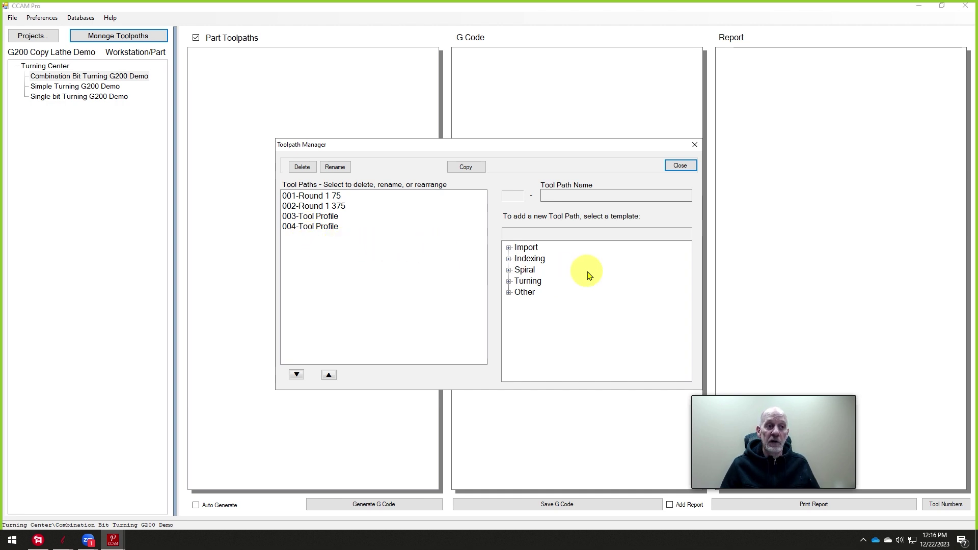
{"action": "left_click", "coordinate": [508, 247]}
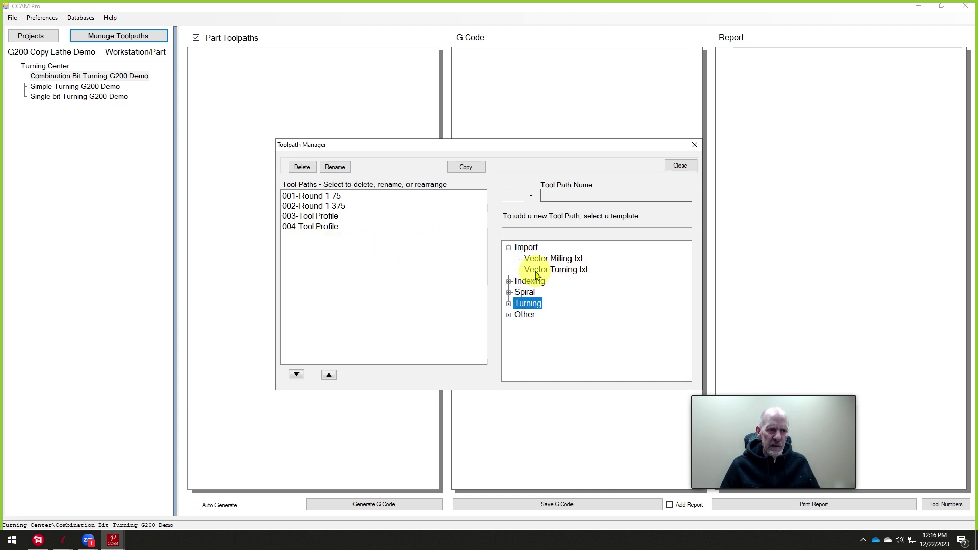
{"action": "left_click", "coordinate": [572, 274]}
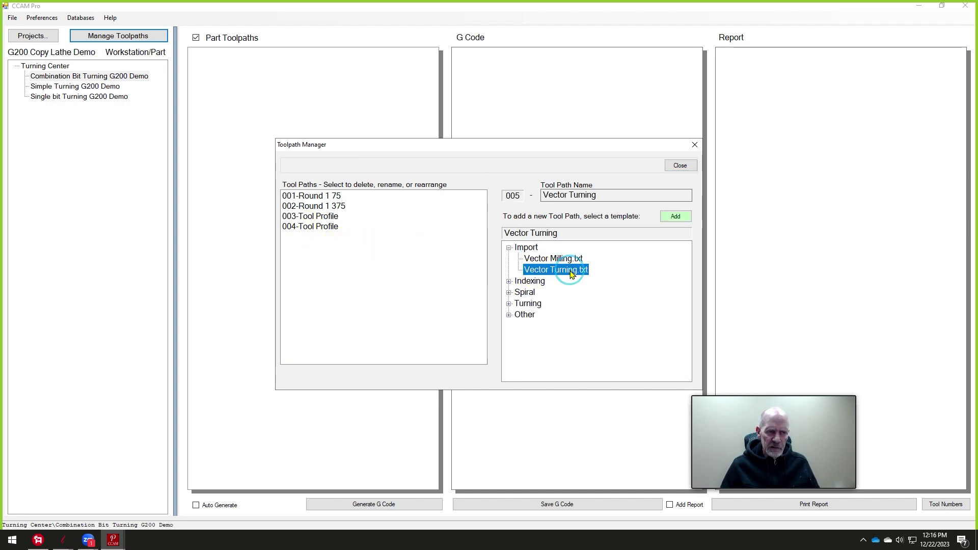
{"action": "left_click", "coordinate": [678, 217]}
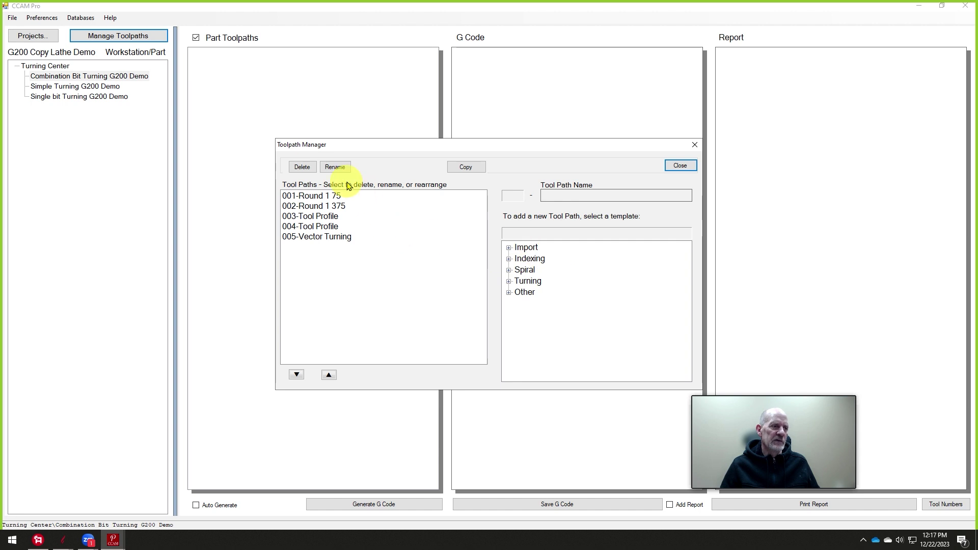
{"action": "left_click", "coordinate": [681, 166]}
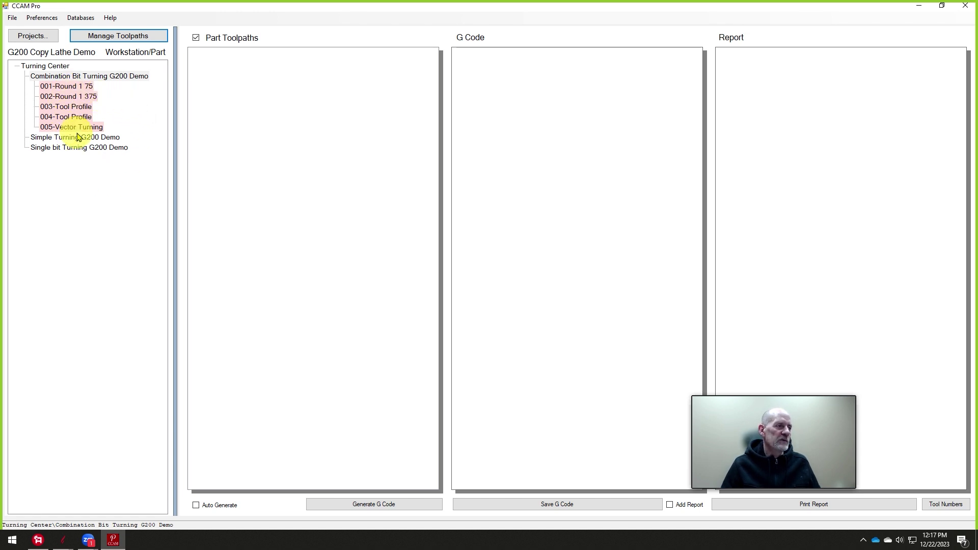
- Assign the Surface Planing 1.25 Dia tool to 001-Round 1 75, keeping the default tool number
{"action": "double_click", "coordinate": [66, 88]}
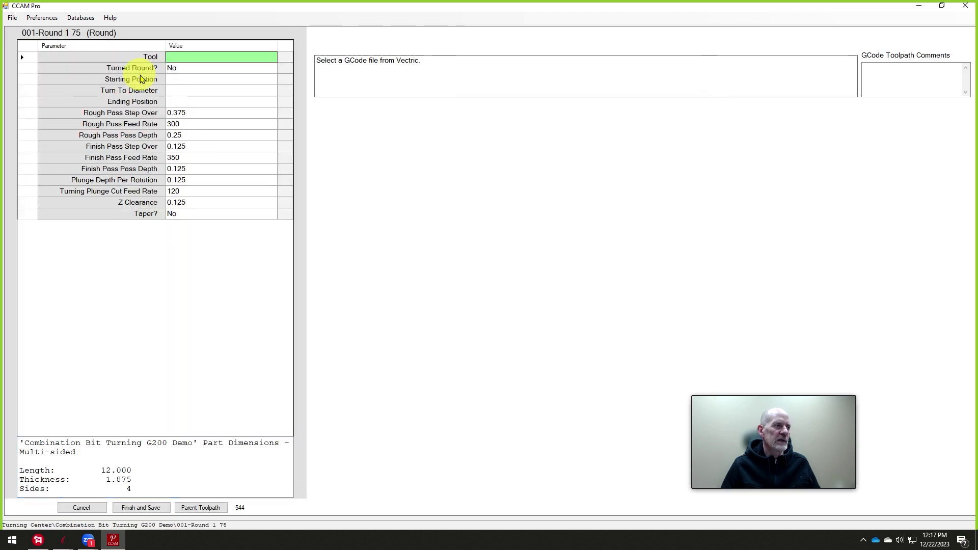
{"action": "left_click", "coordinate": [193, 56]}
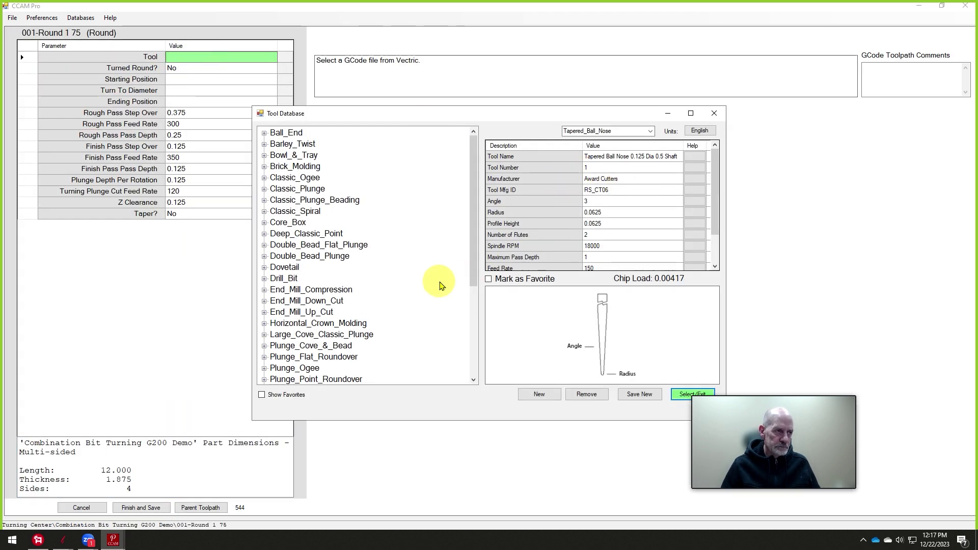
{"action": "scroll", "coordinate": [276, 316], "scroll_direction": "down", "scroll_amount": 5}
{"action": "left_click", "coordinate": [264, 302]}
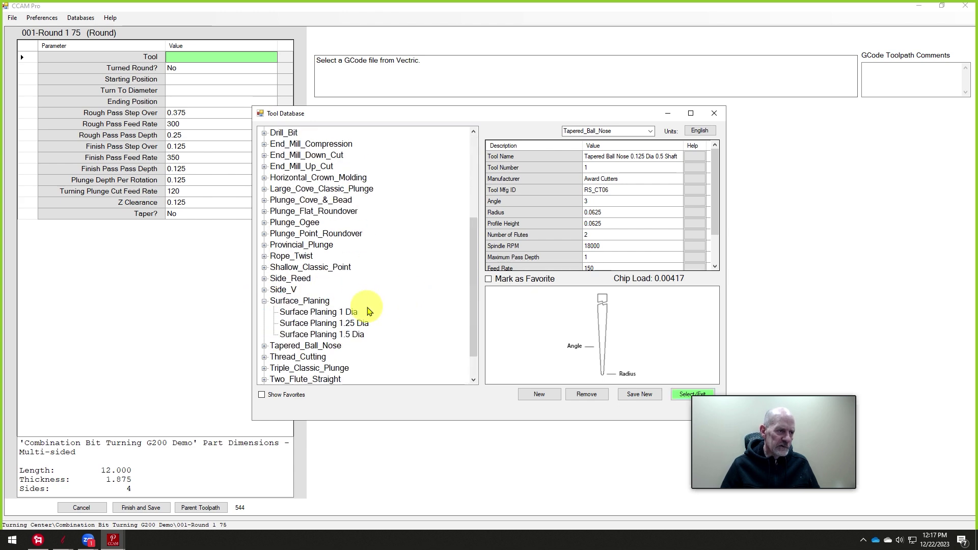
{"action": "left_click", "coordinate": [326, 323]}
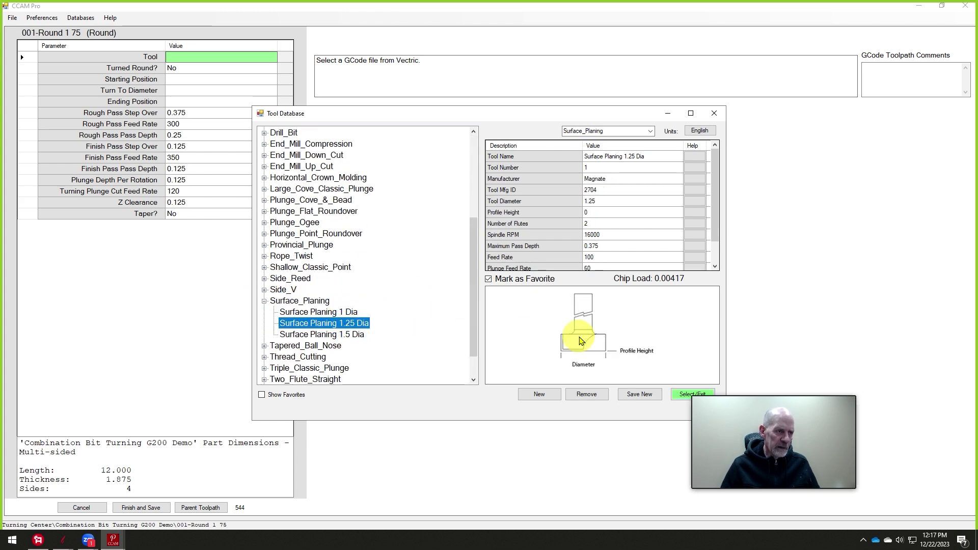
{"action": "left_click", "coordinate": [692, 395]}
{"action": "left_click", "coordinate": [427, 301]}
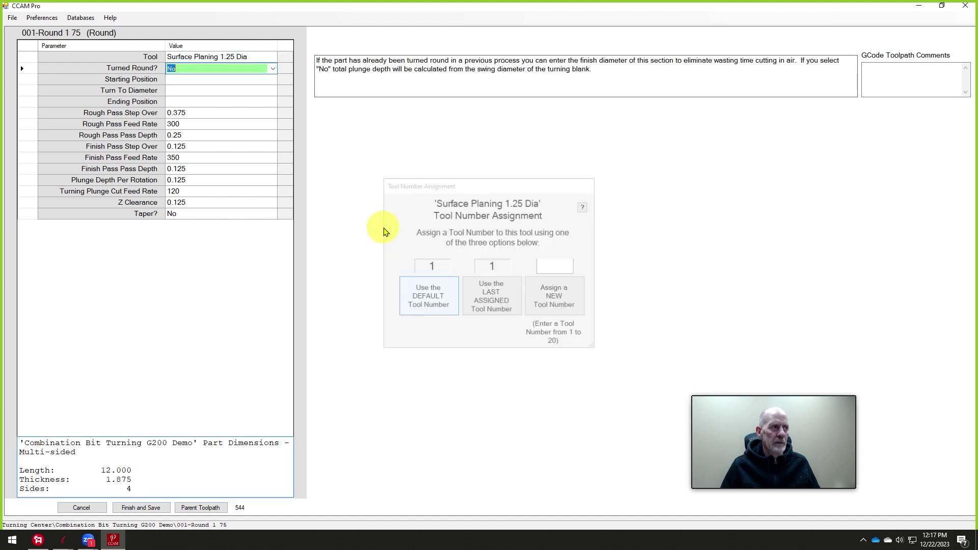
- Set start 0, diameter 1.75, end 12, feeds 800/1000, and save the toolpath
{"action": "left_click", "coordinate": [193, 79]}
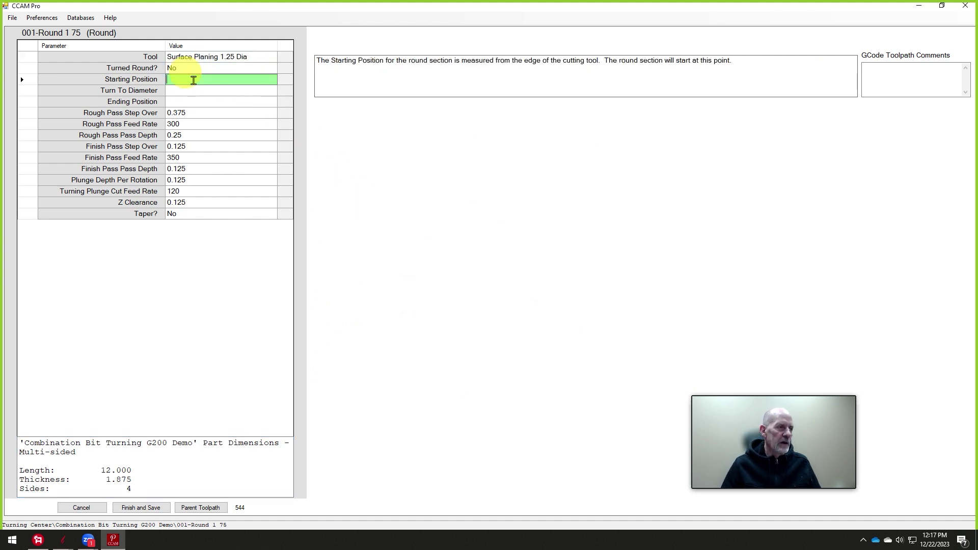
{"action": "type", "text": "0"}
{"action": "key", "text": "Return"}
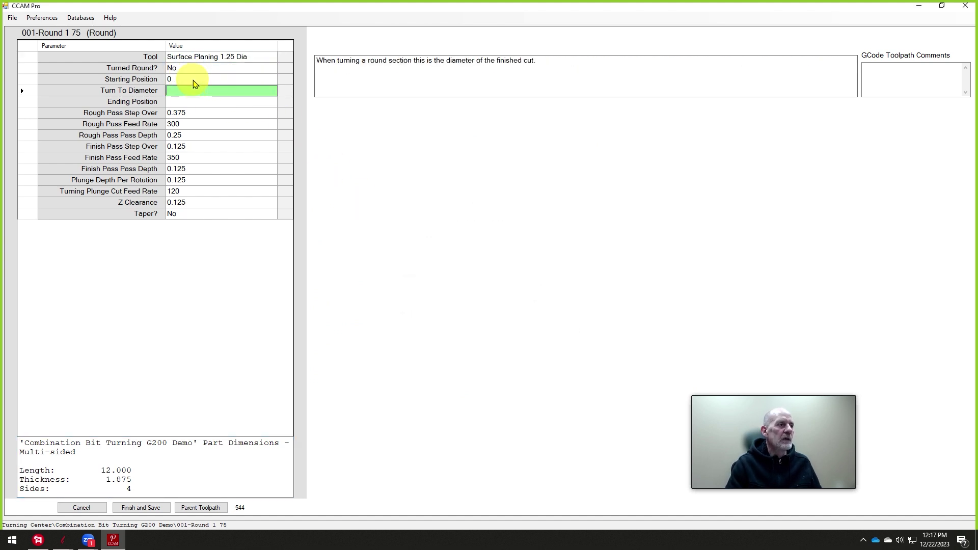
{"action": "type", "text": "1.75"}
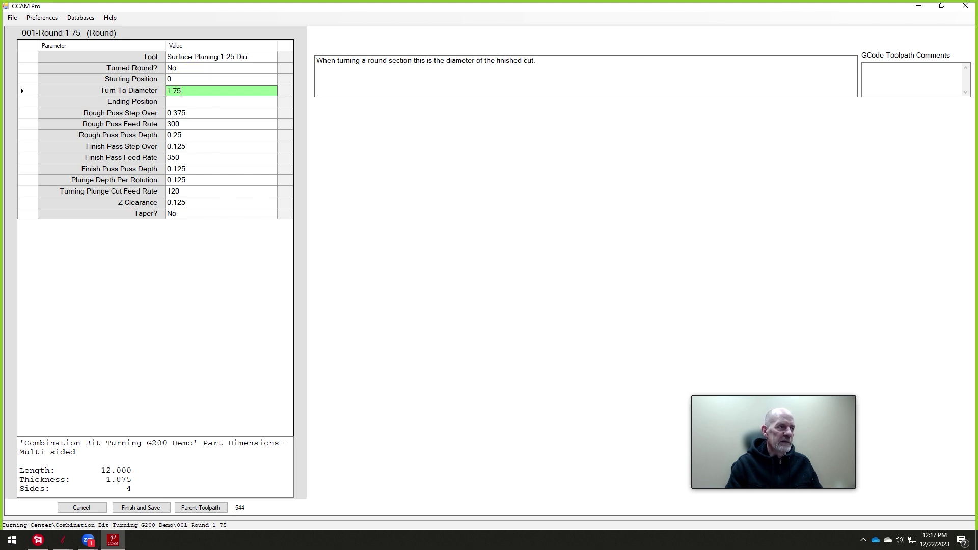
{"action": "key", "text": "Return"}
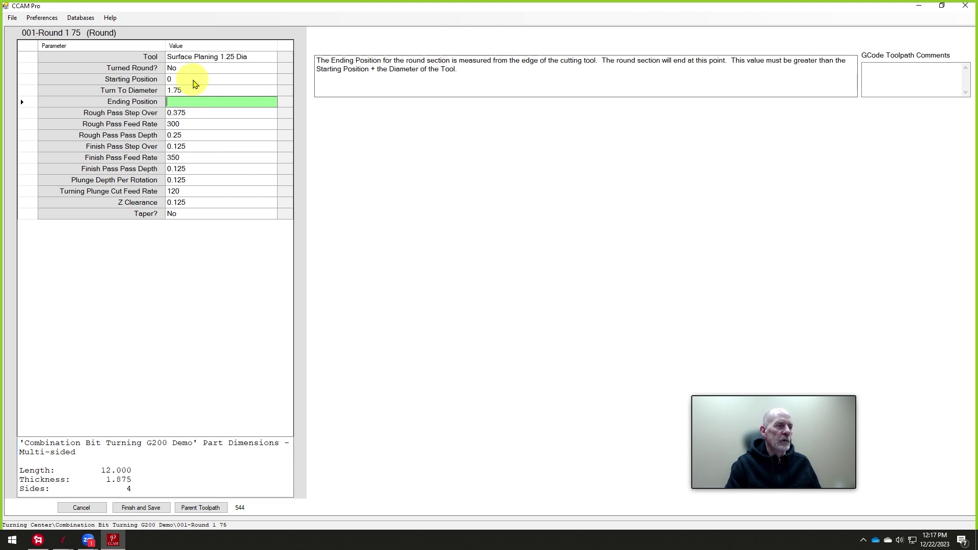
{"action": "type", "text": "12"}
{"action": "key", "text": "Return"}
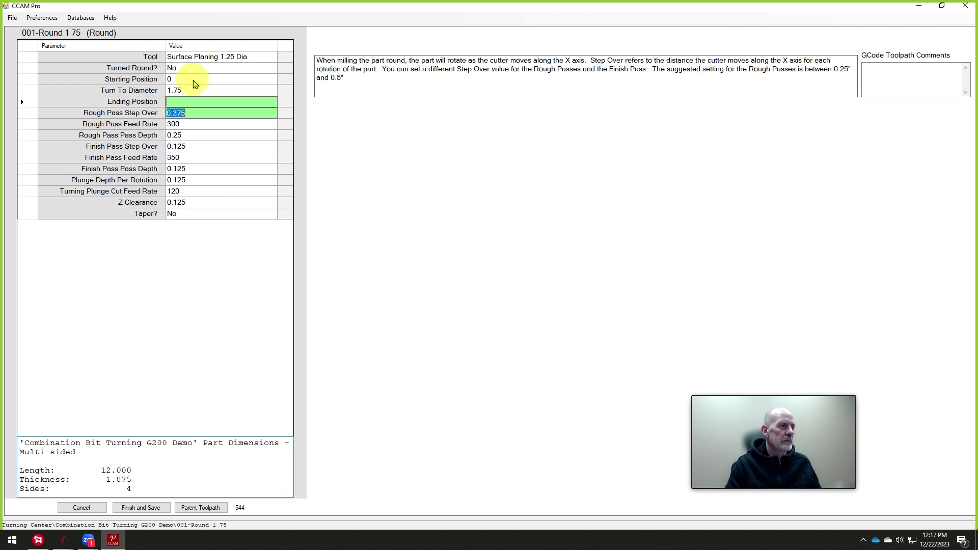
{"action": "key", "text": "Return"}
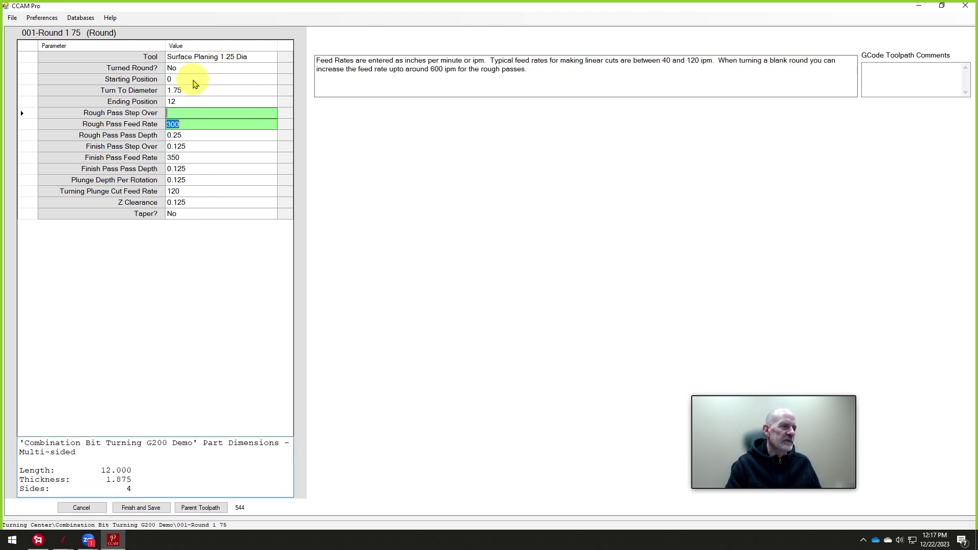
{"action": "type", "text": "800"}
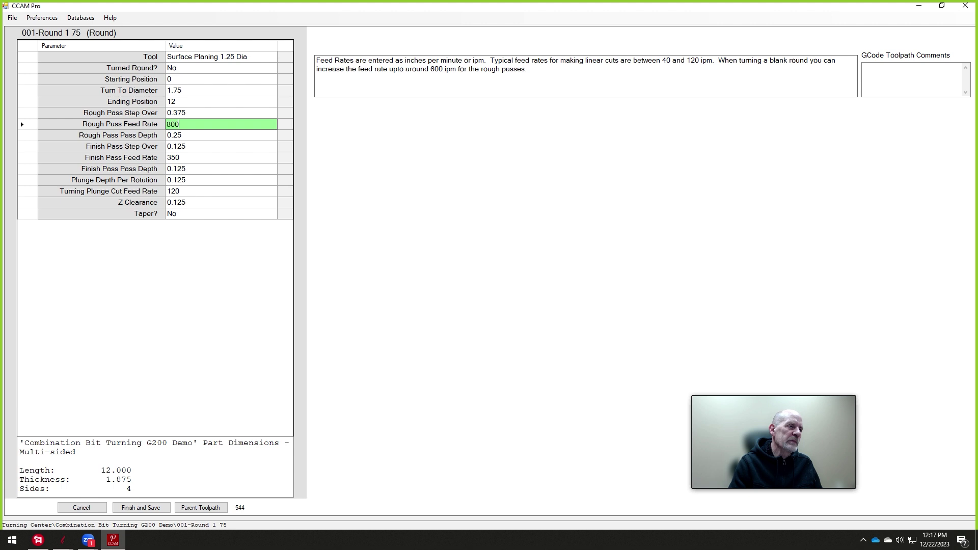
{"action": "key", "text": "Return"}
{"action": "key", "text": "Return"}
{"action": "key", "text": "Return"}
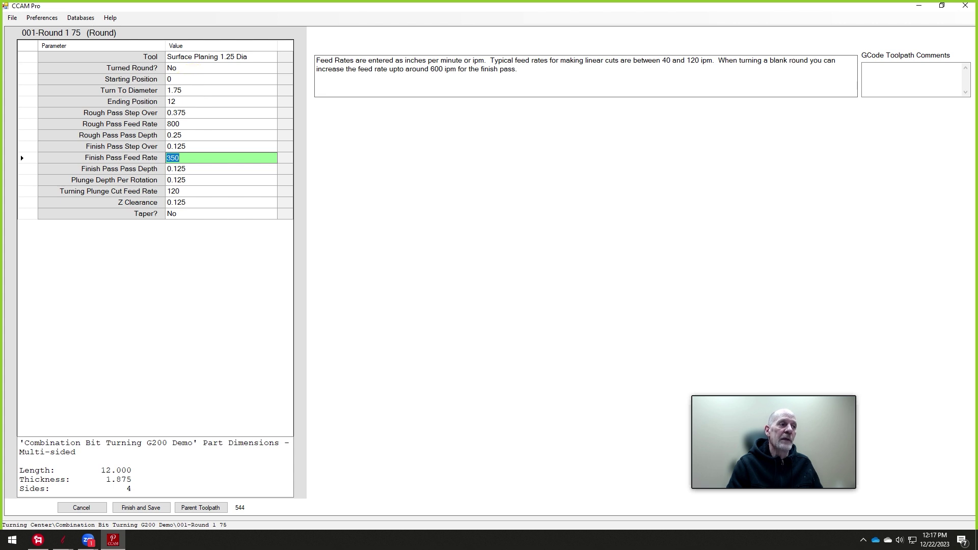
{"action": "type", "text": "100"}
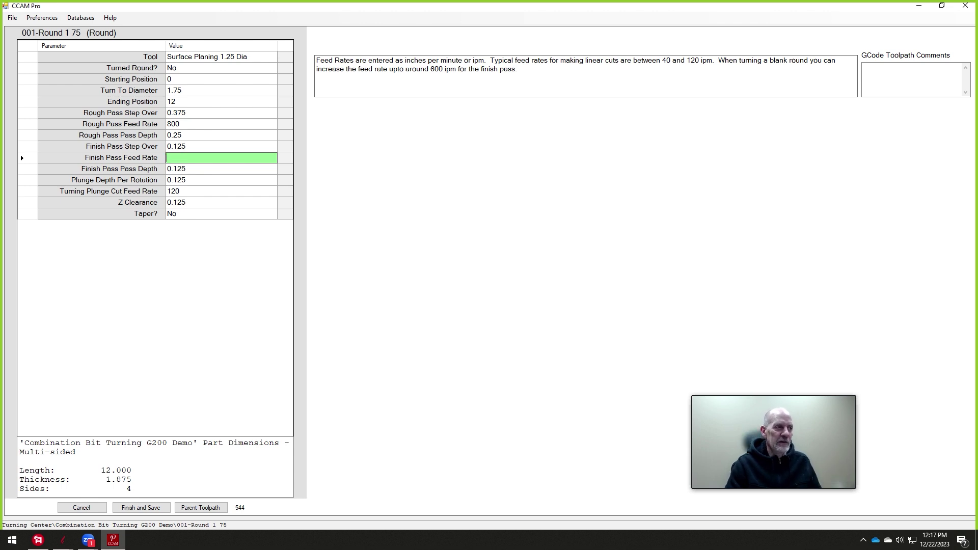
{"action": "key", "text": "Return"}
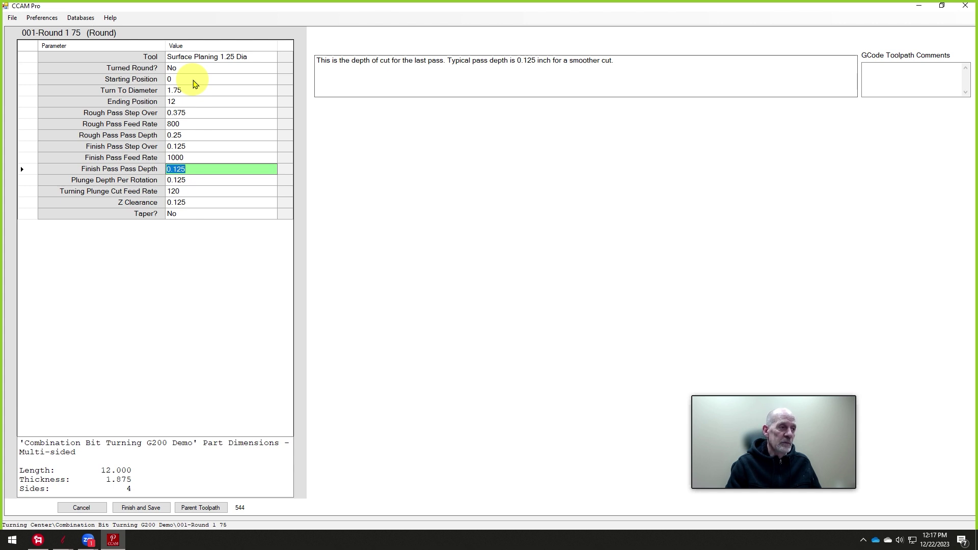
{"action": "left_click", "coordinate": [145, 508]}
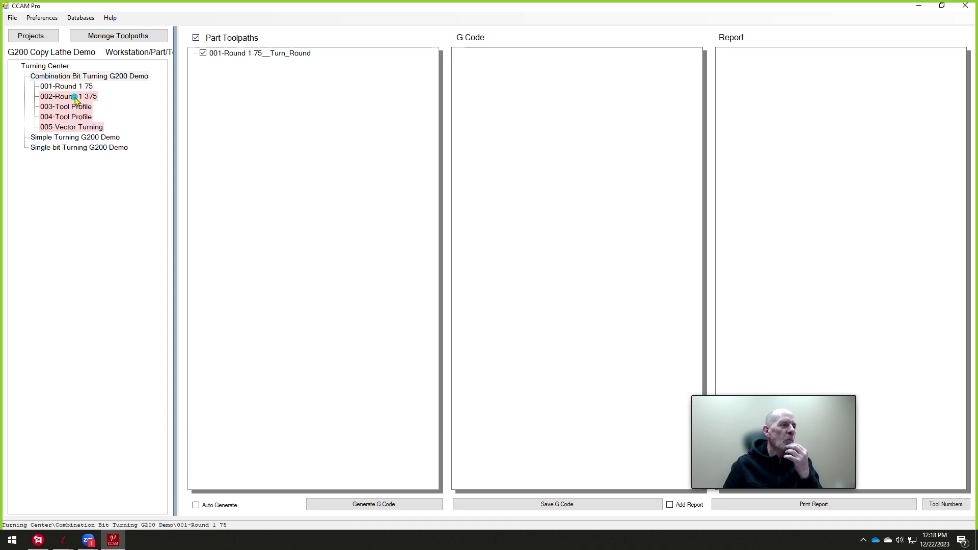
{"action": "double_click", "coordinate": [75, 97]}
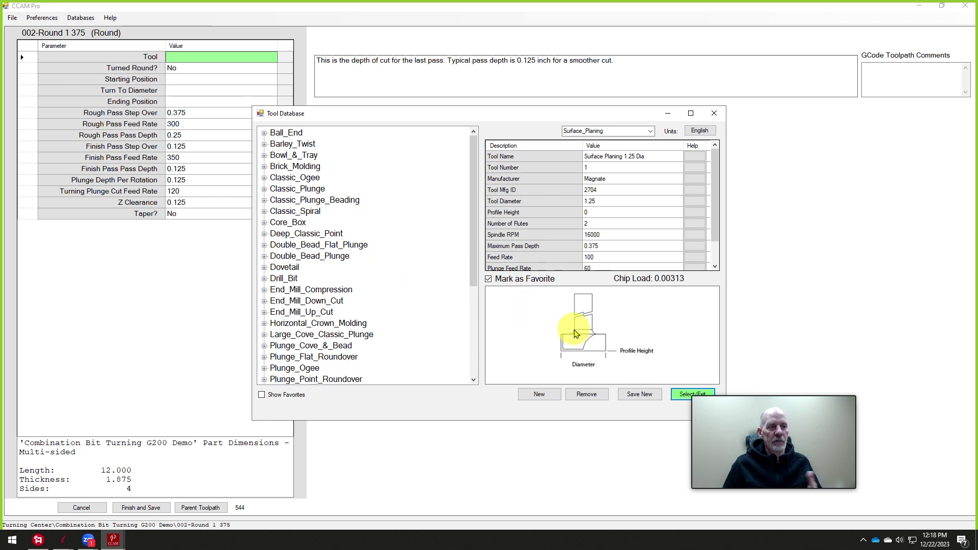
- Use Surface Planing 1.25 Dia, mark the section already turned round at 1.75 diameter
{"action": "left_click", "coordinate": [682, 397]}
{"action": "left_click", "coordinate": [427, 305]}
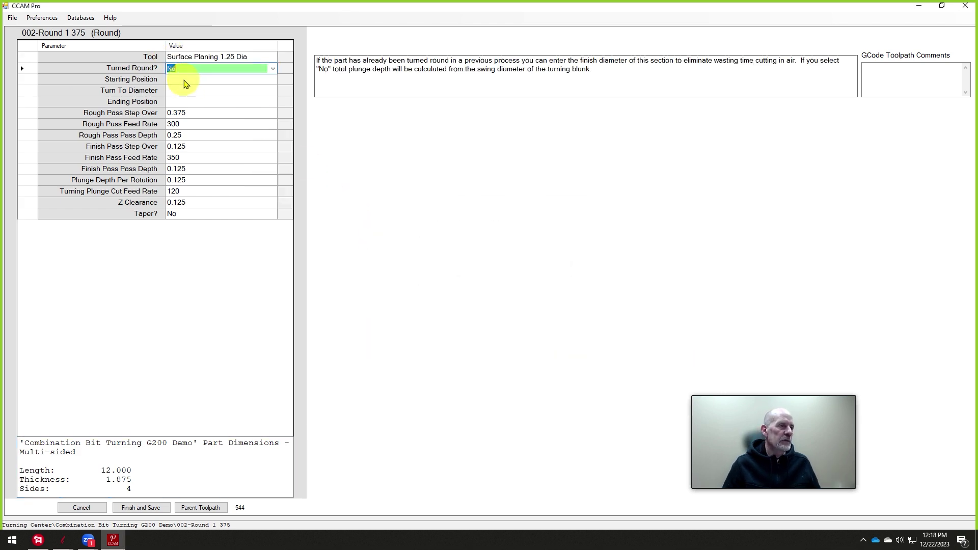
{"action": "left_click", "coordinate": [273, 69]}
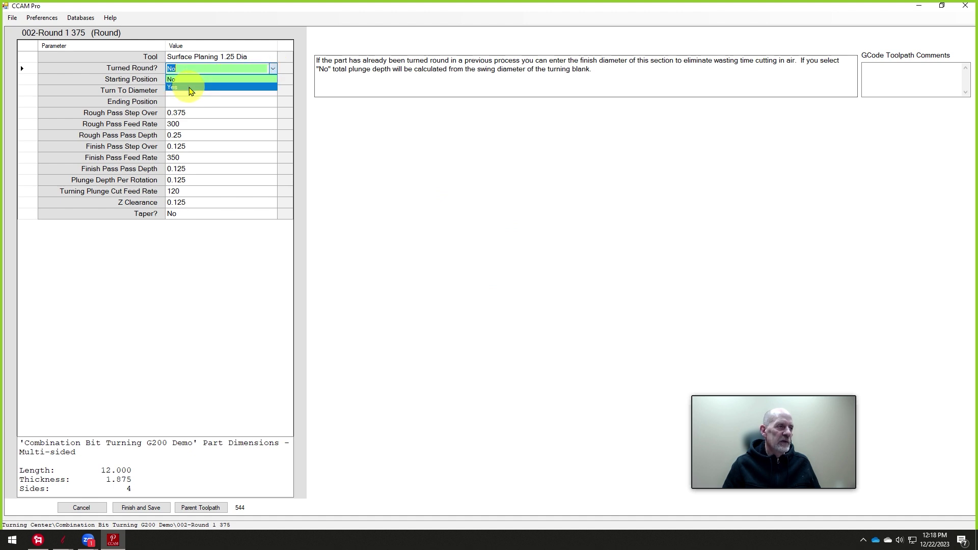
{"action": "left_click", "coordinate": [190, 88]}
{"action": "left_click", "coordinate": [188, 78]}
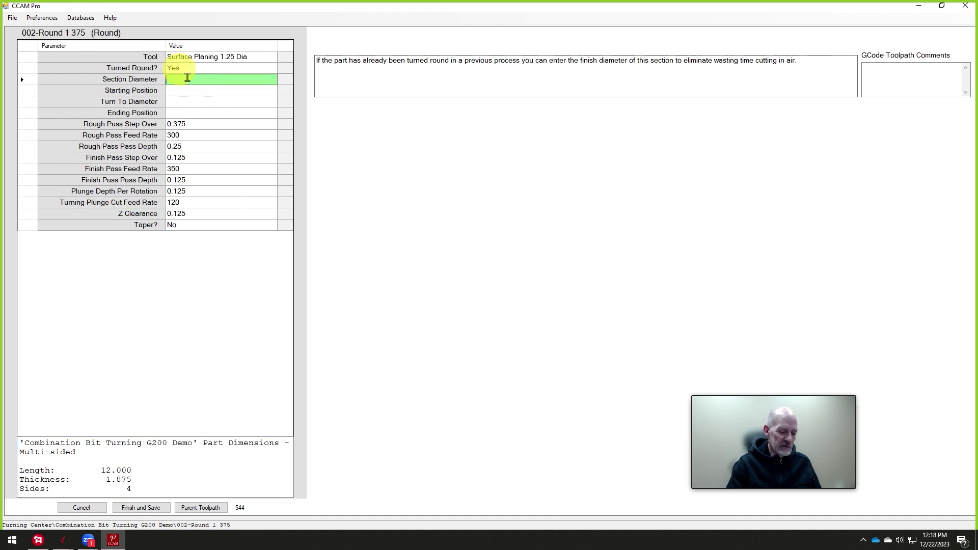
{"action": "type", "text": "1.75"}
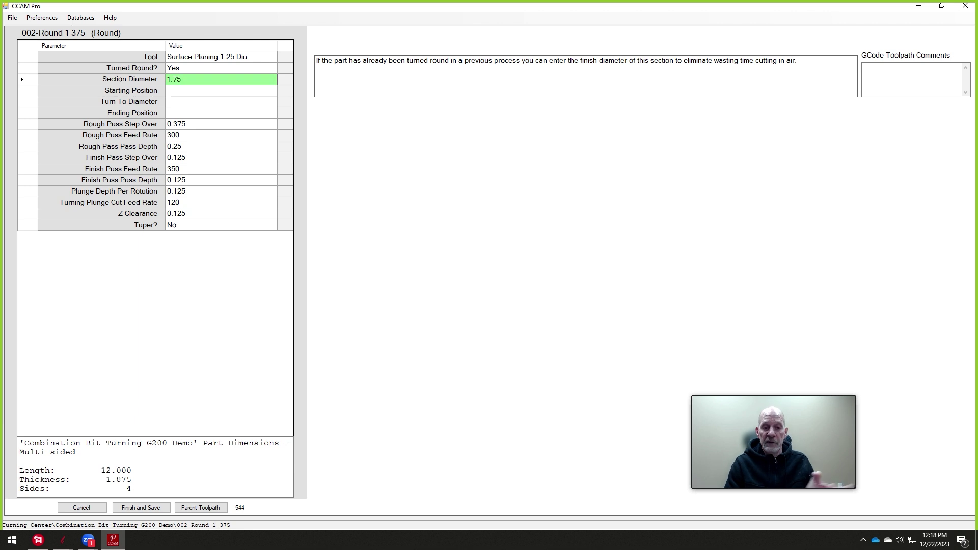
{"action": "key", "text": "Return"}
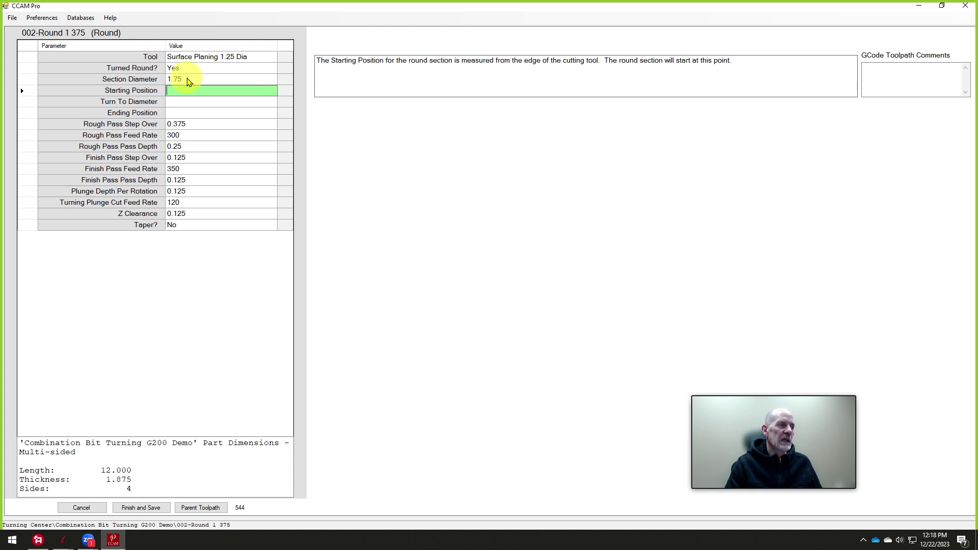
- Set start 9.5, diameter 1.375, end 12, feeds 800/1000, and save 002-Round 1 375
{"action": "left_click", "coordinate": [66, 537]}
{"action": "left_click", "coordinate": [275, 479]}
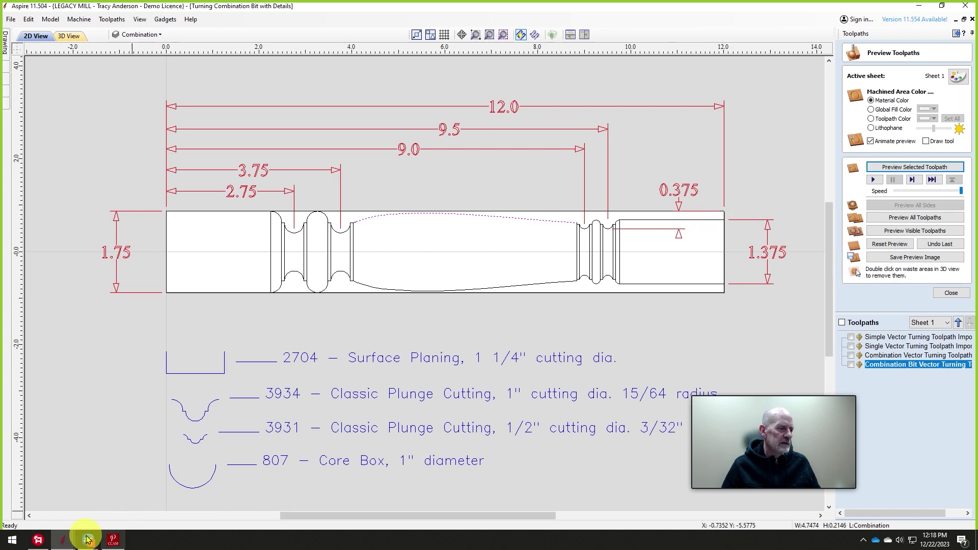
{"action": "left_click", "coordinate": [114, 539]}
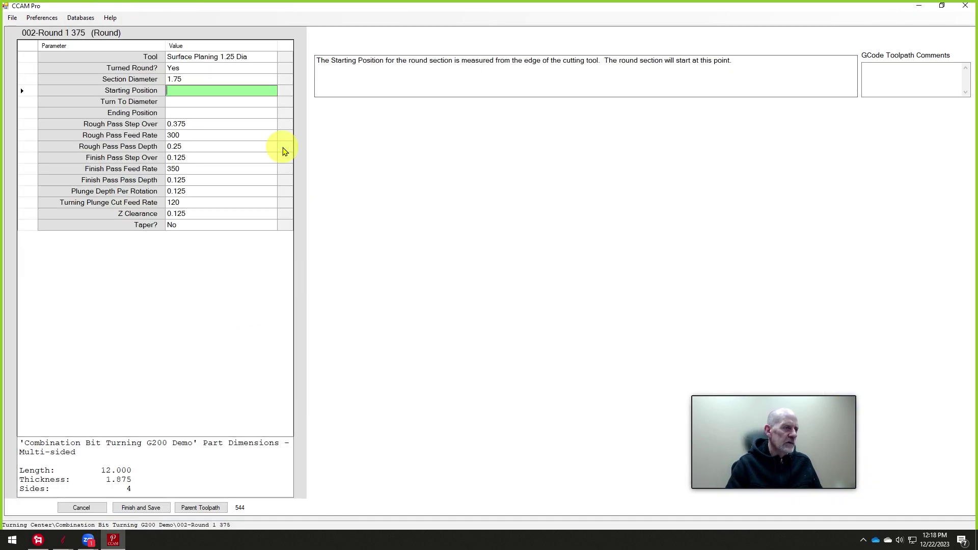
{"action": "type", "text": "9.5"}
{"action": "key", "text": "Return"}
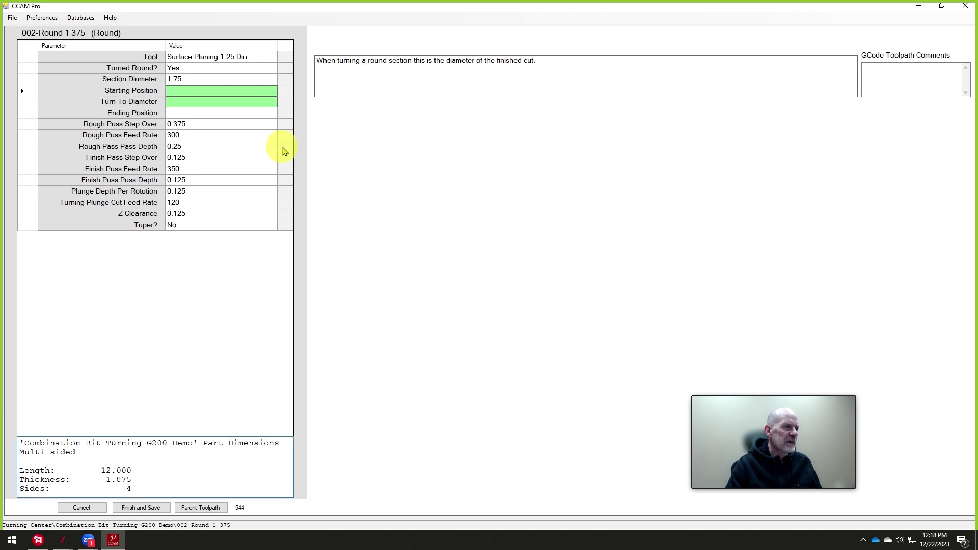
{"action": "type", "text": "1.375"}
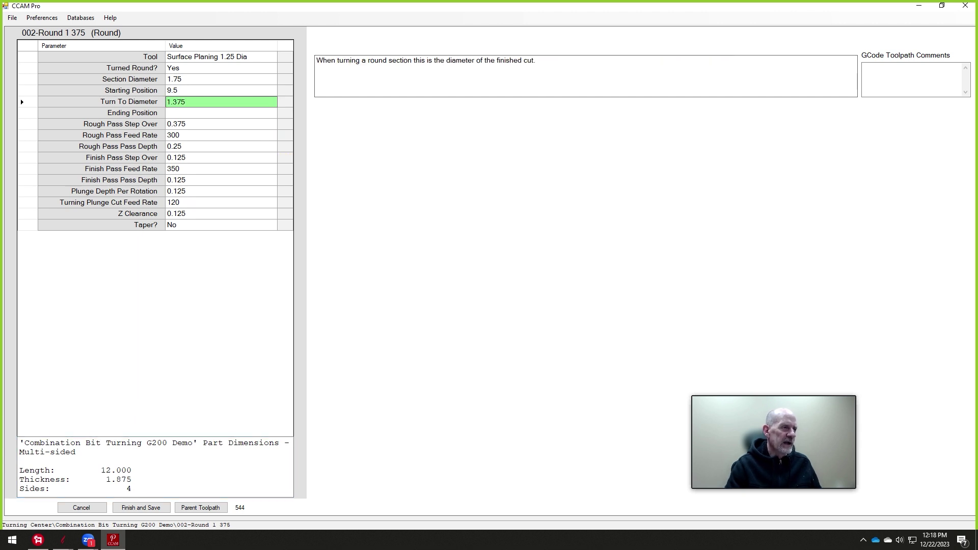
{"action": "key", "text": "Return"}
{"action": "type", "text": "12"}
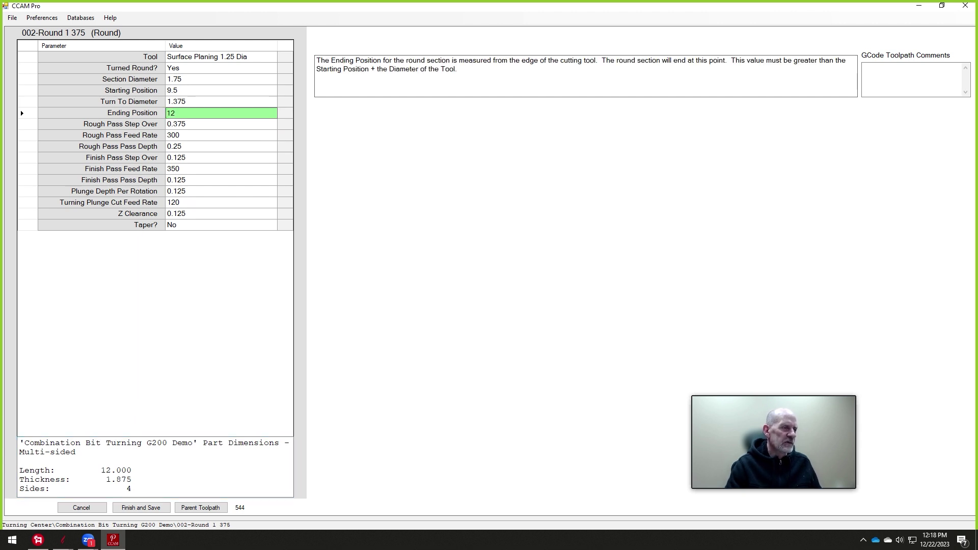
{"action": "key", "text": "Return"}
{"action": "key", "text": "Return"}
{"action": "type", "text": "800"}
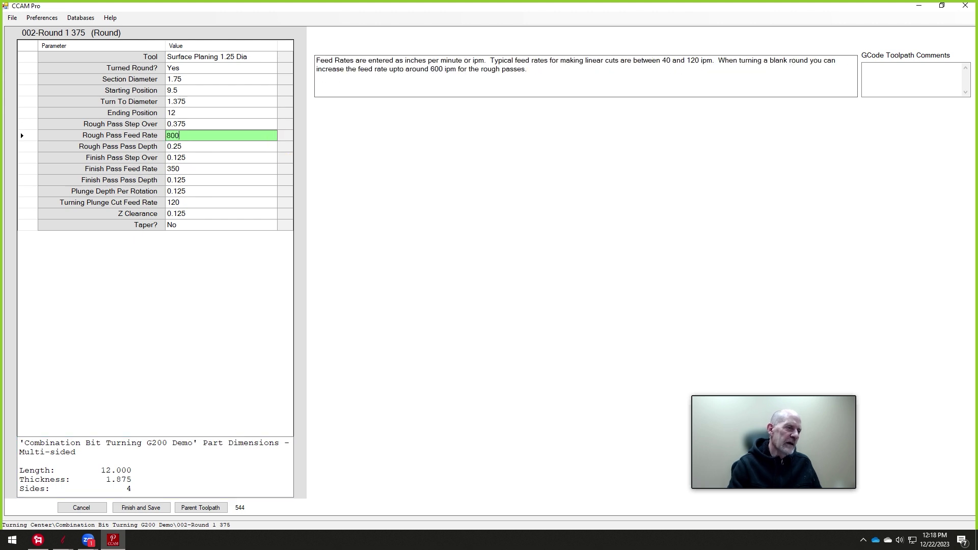
{"action": "key", "text": "Return"}
{"action": "key", "text": "Return"}
{"action": "key", "text": "Return"}
{"action": "type", "text": "1"}
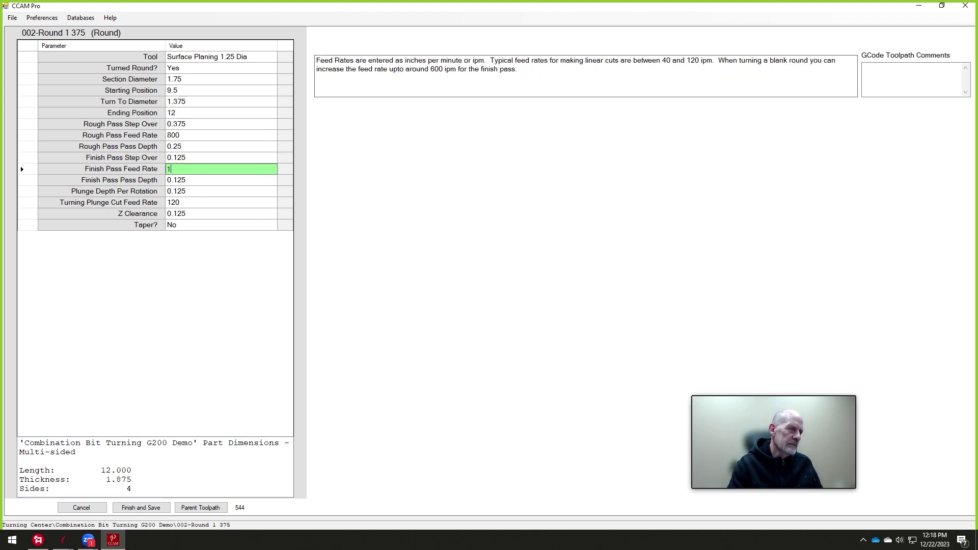
{"action": "type", "text": "000"}
{"action": "key", "text": "Return"}
{"action": "key", "text": "Return"}
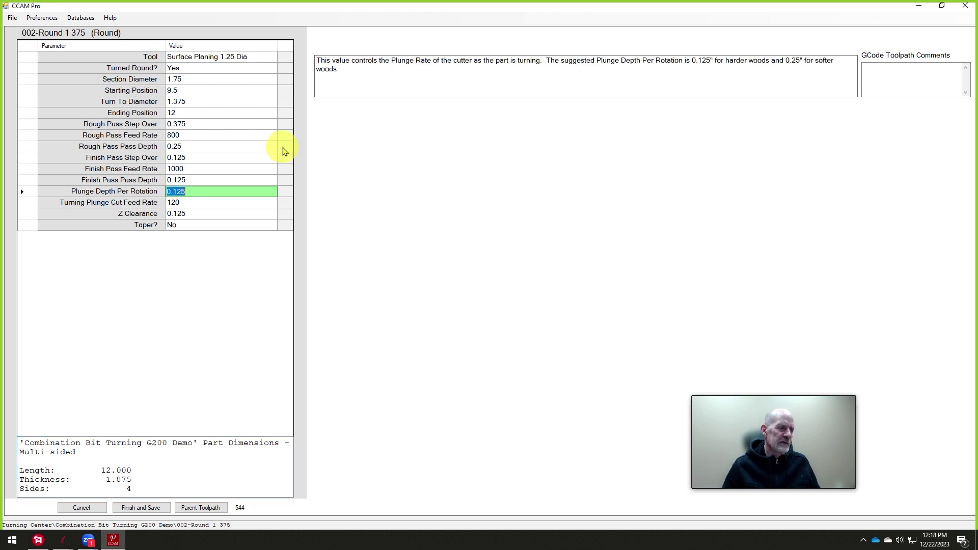
{"action": "left_click", "coordinate": [145, 507]}
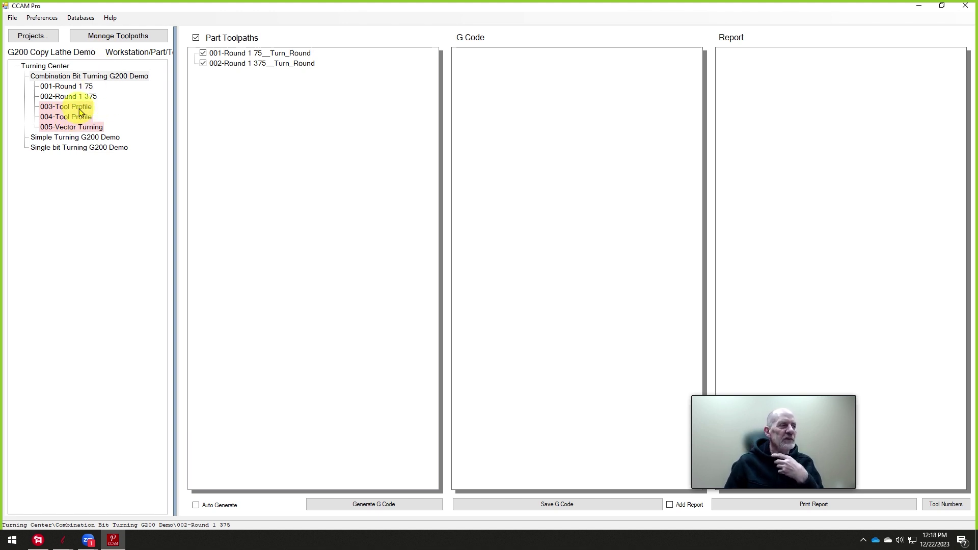
- Rename toolpath 003 to '1 inch diameter classic plunge'
{"action": "left_click", "coordinate": [114, 36]}
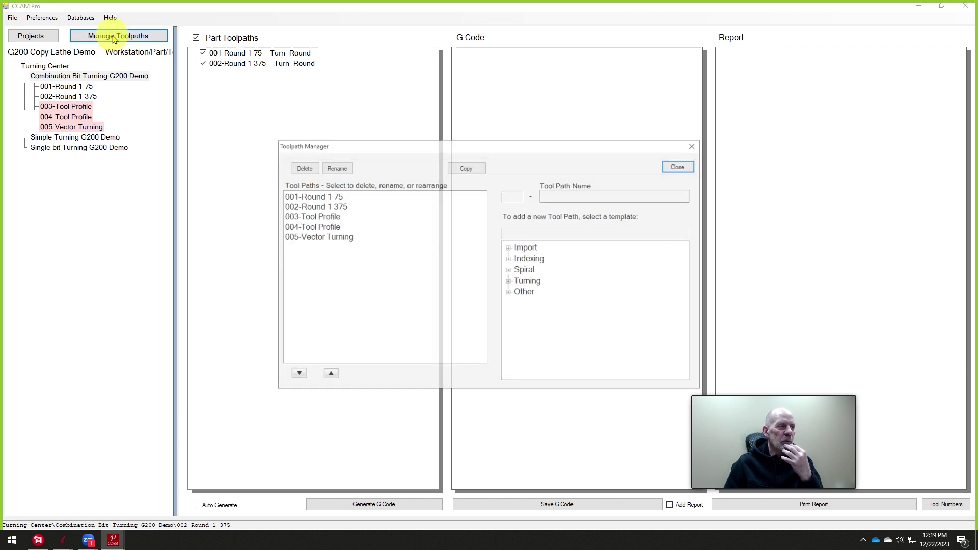
{"action": "left_click", "coordinate": [312, 217]}
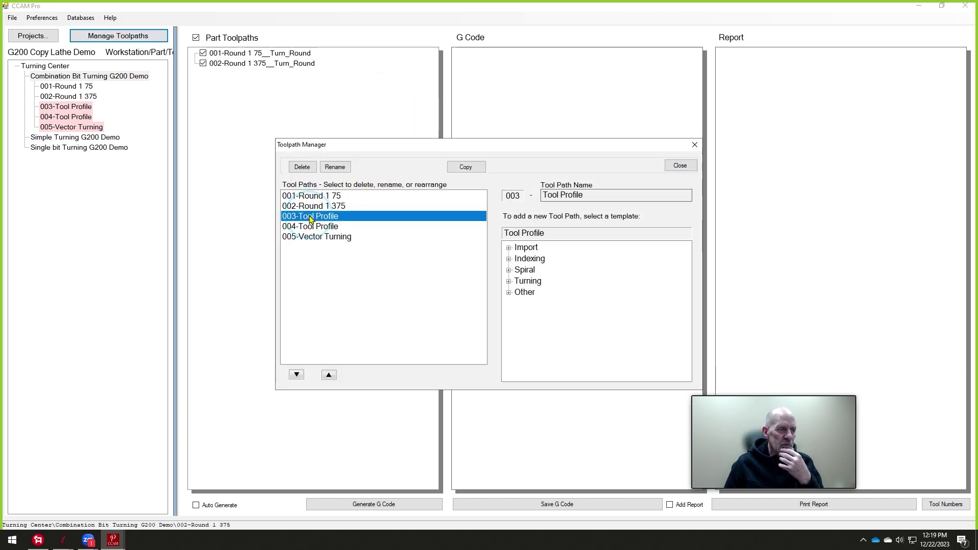
{"action": "left_click", "coordinate": [336, 167]}
{"action": "left_click", "coordinate": [432, 263]}
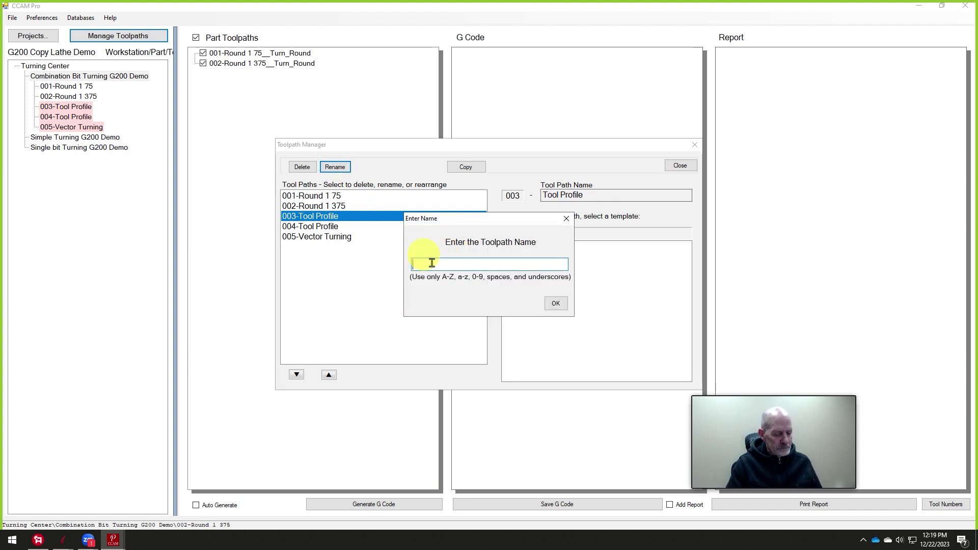
{"action": "type", "text": "1 inch diameter classic plunge"}
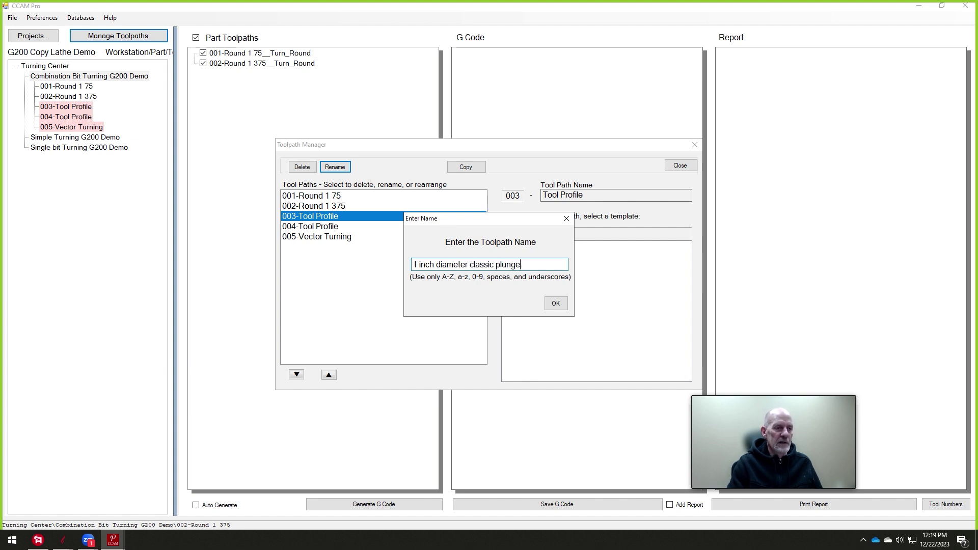
{"action": "left_click", "coordinate": [556, 304]}
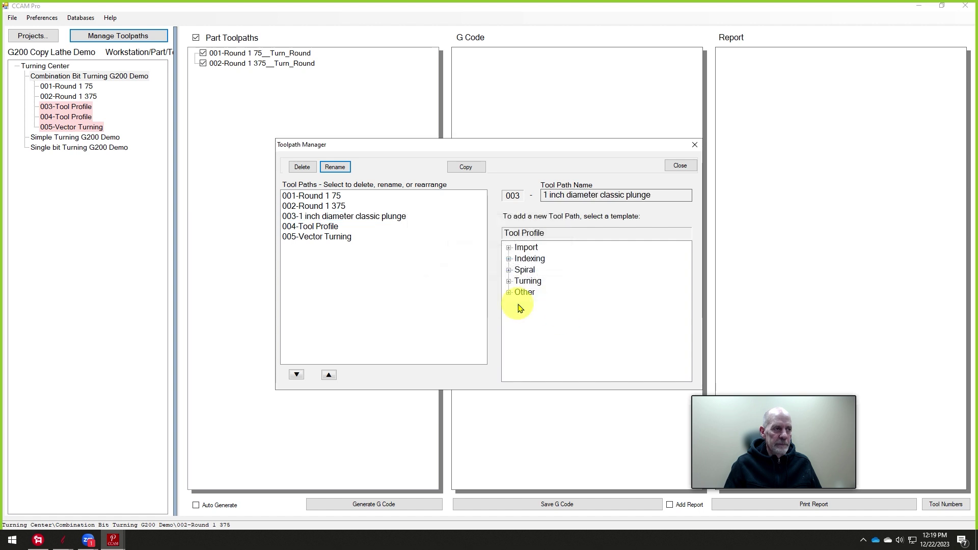
- Rename toolpath 004 to '0_5 diameter classic plunge' and close the manager
{"action": "left_click", "coordinate": [321, 226]}
{"action": "left_click", "coordinate": [337, 167]}
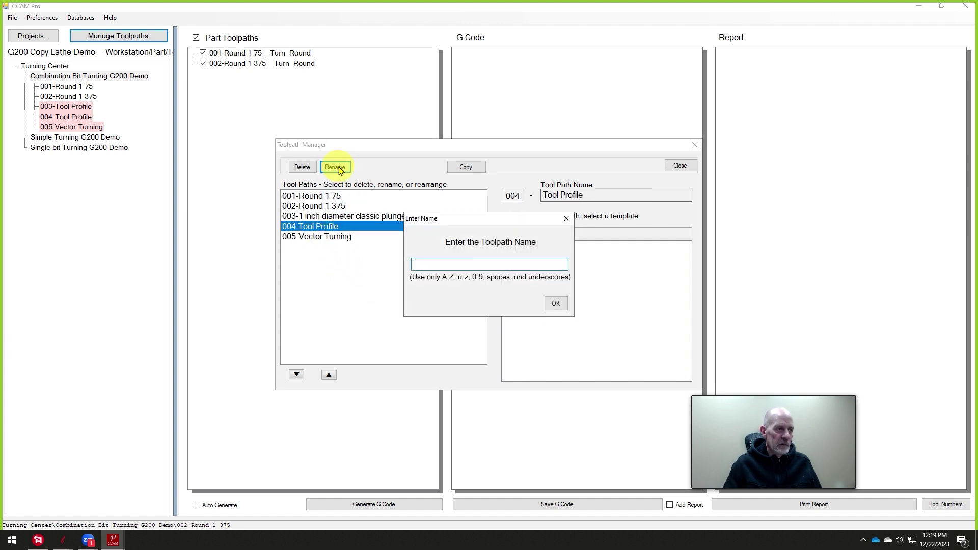
{"action": "type", "text": "0_5"}
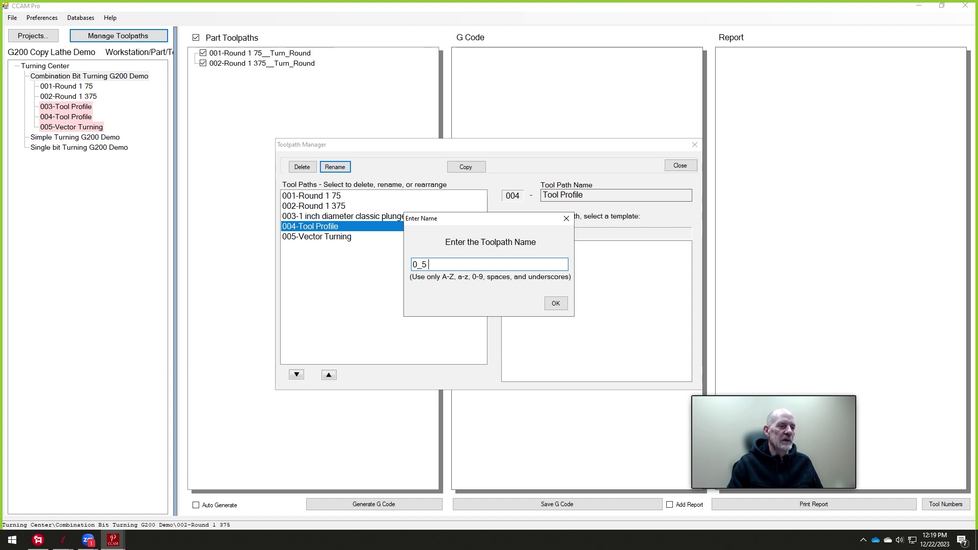
{"action": "type", "text": "diameter classic plung"}
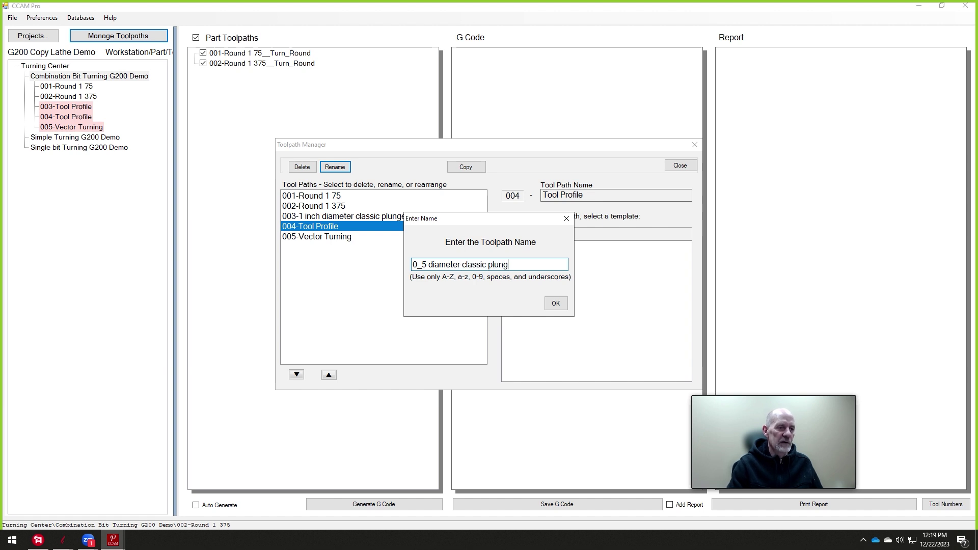
{"action": "type", "text": "e"}
{"action": "key", "text": "Return"}
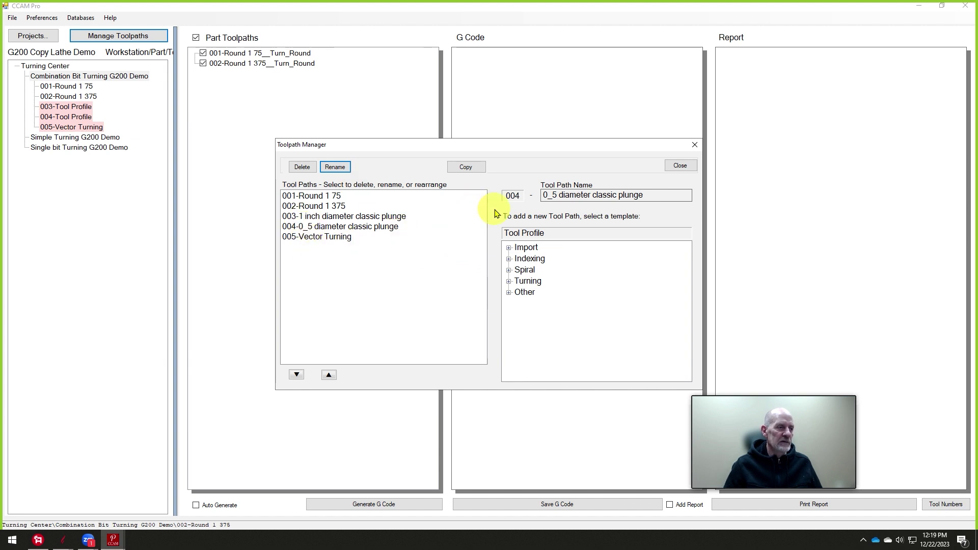
{"action": "left_click", "coordinate": [325, 217]}
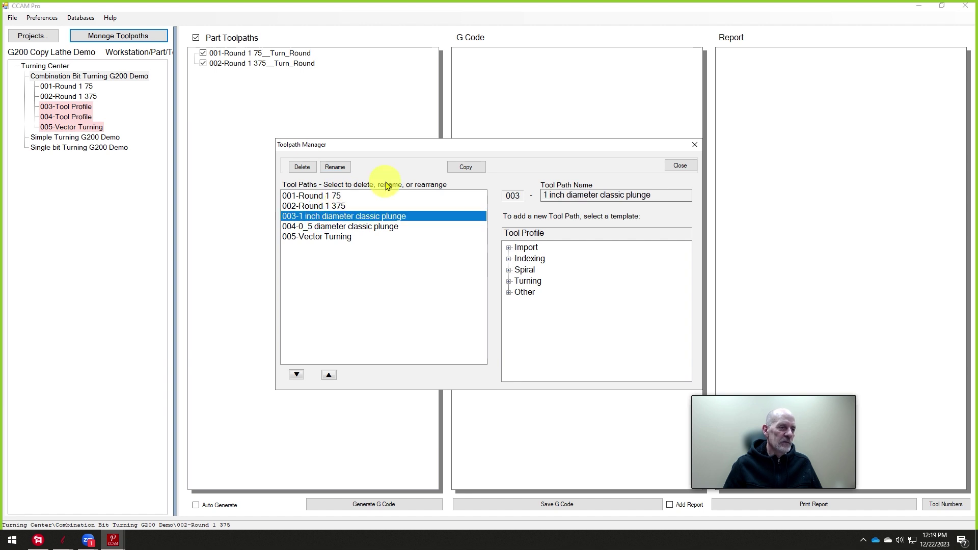
{"action": "left_click", "coordinate": [681, 166]}
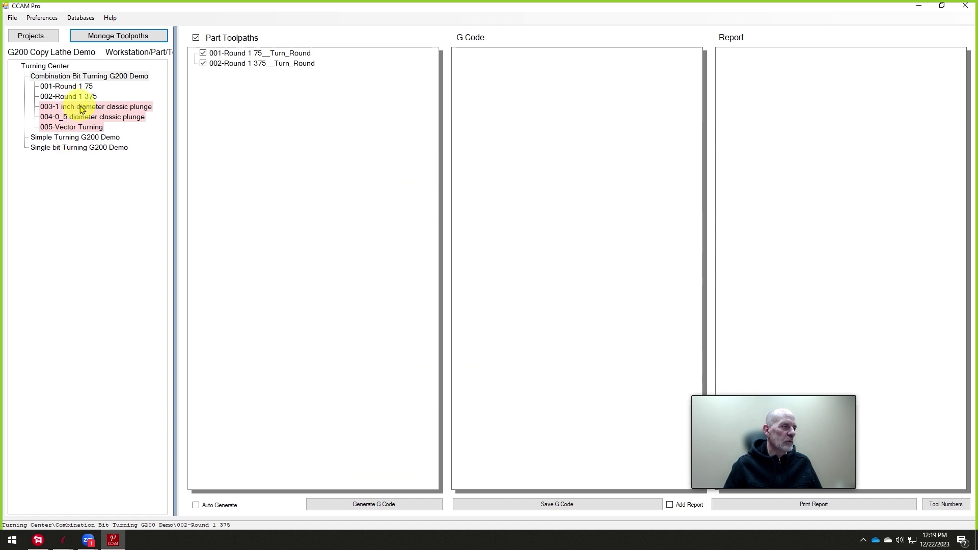
- Give toolpath 003 the Classic Plunge 1.0 Dia bit as tool 4, section diameter 1.75
{"action": "double_click", "coordinate": [80, 111]}
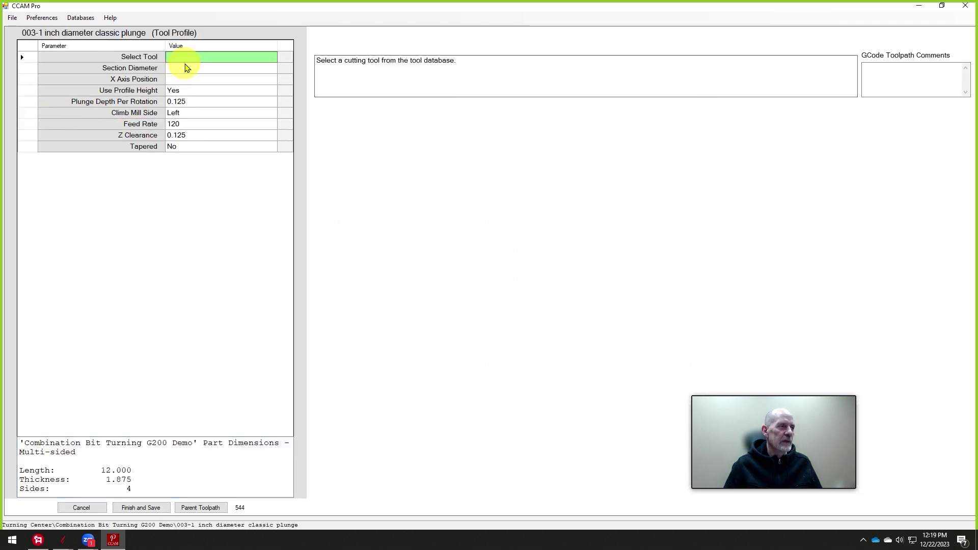
{"action": "left_click", "coordinate": [191, 57]}
{"action": "left_click", "coordinate": [192, 57]}
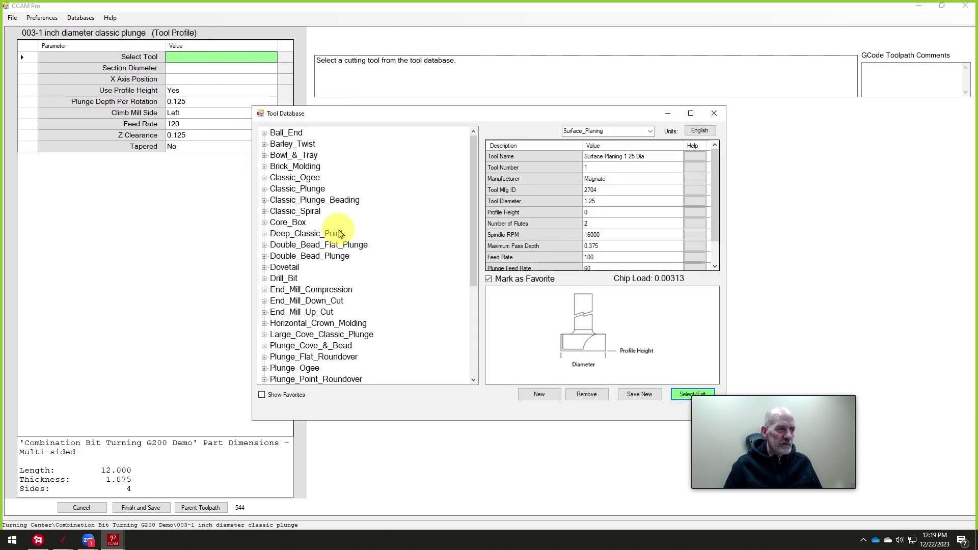
{"action": "left_click", "coordinate": [264, 189]}
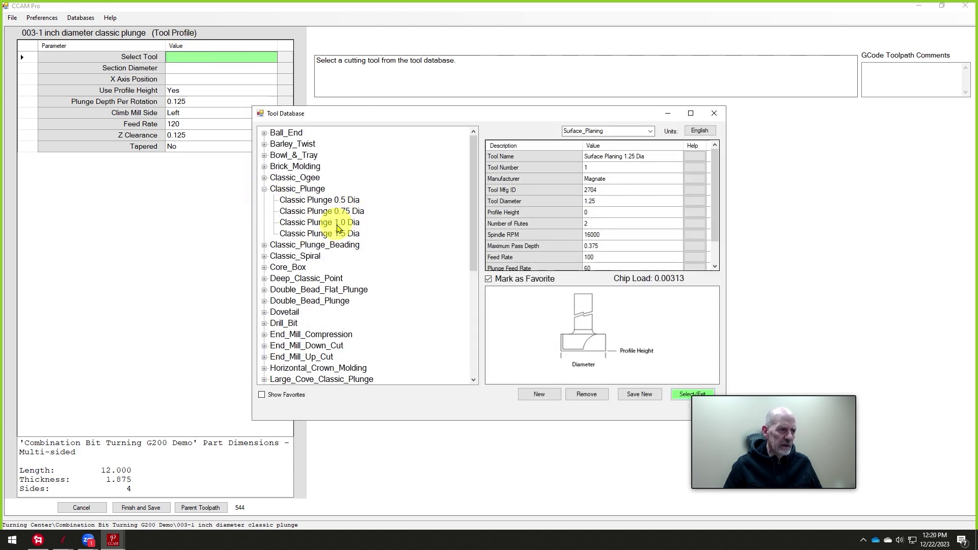
{"action": "left_click", "coordinate": [336, 222]}
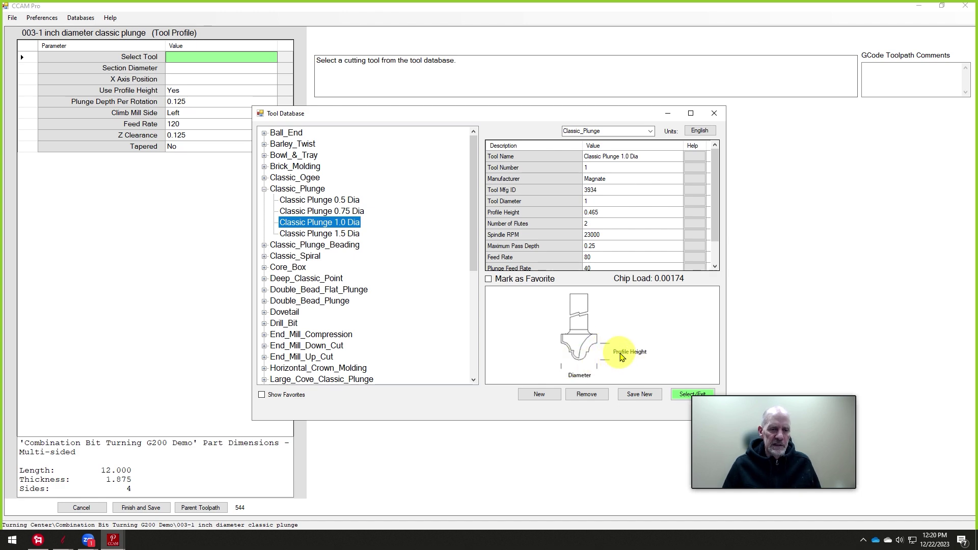
{"action": "left_click", "coordinate": [690, 394]}
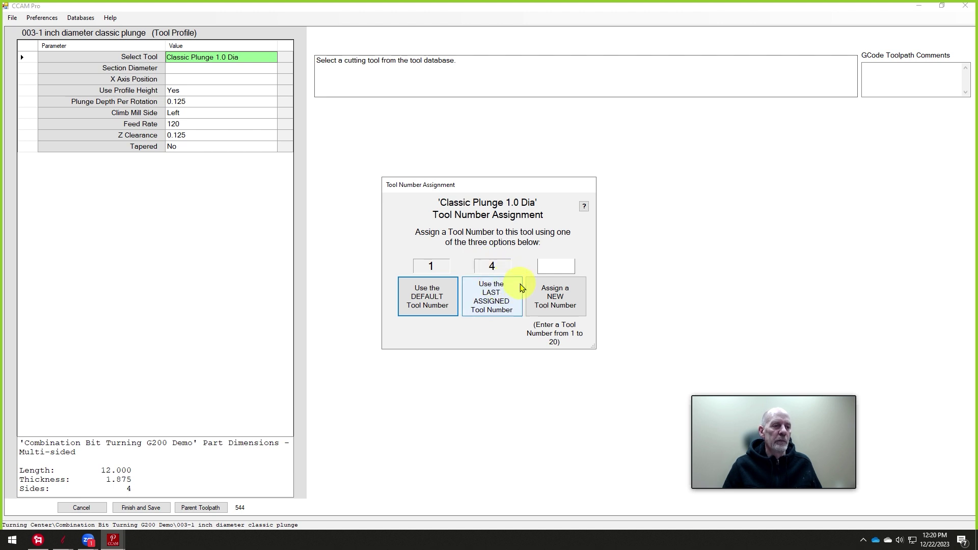
{"action": "left_click", "coordinate": [511, 288]}
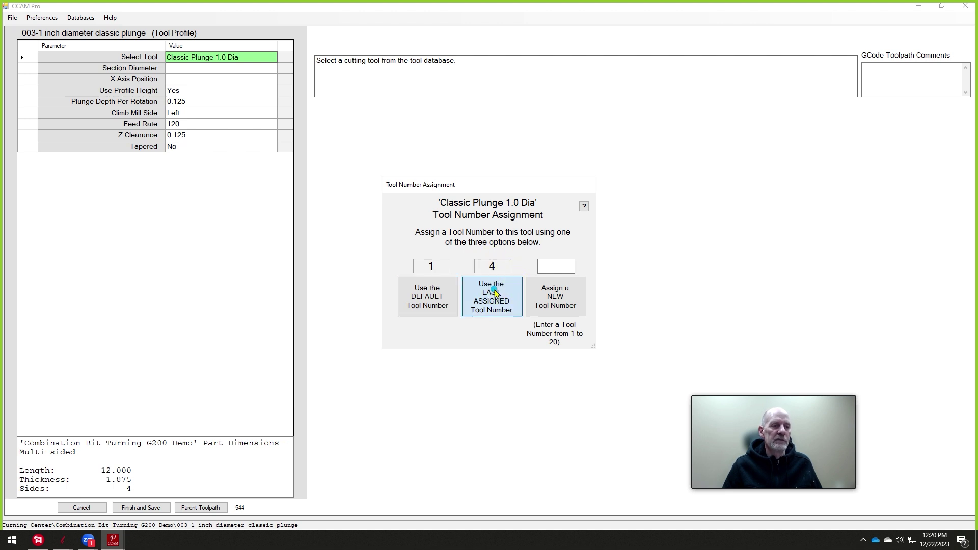
{"action": "left_click", "coordinate": [181, 67]}
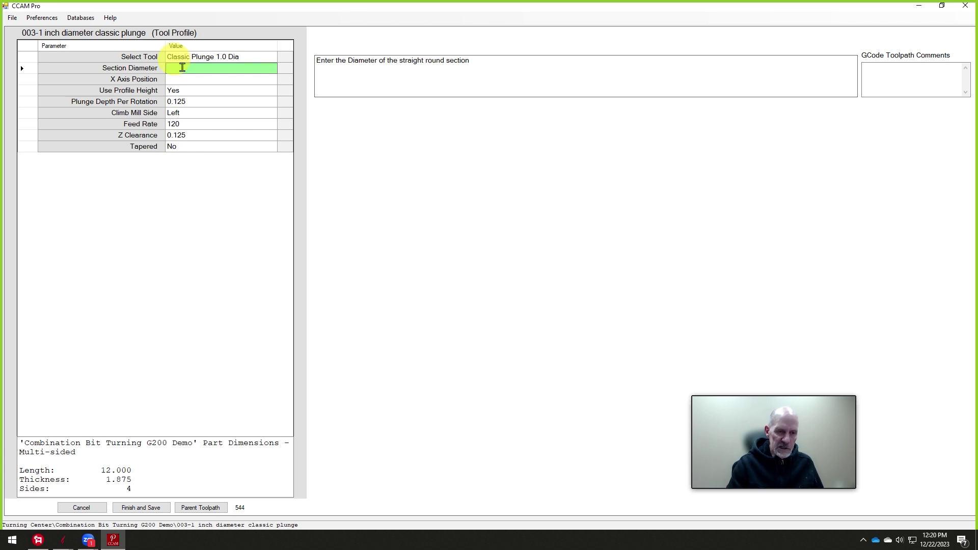
{"action": "type", "text": "1.75"}
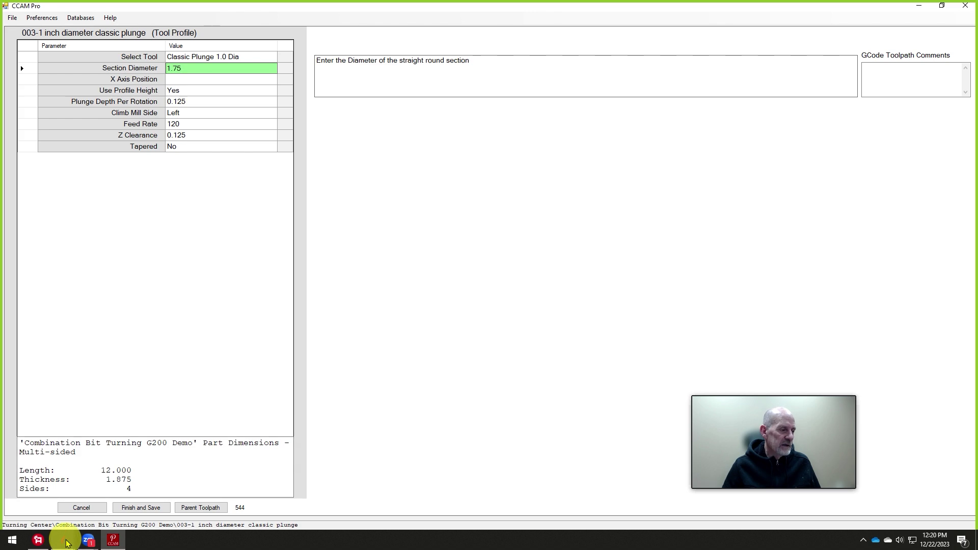
- Zoom around the Aspire drawing to read the bead positions, then return to CCAM Pro
{"action": "mouse_move", "coordinate": [65, 541]}
{"action": "left_click", "coordinate": [262, 496]}
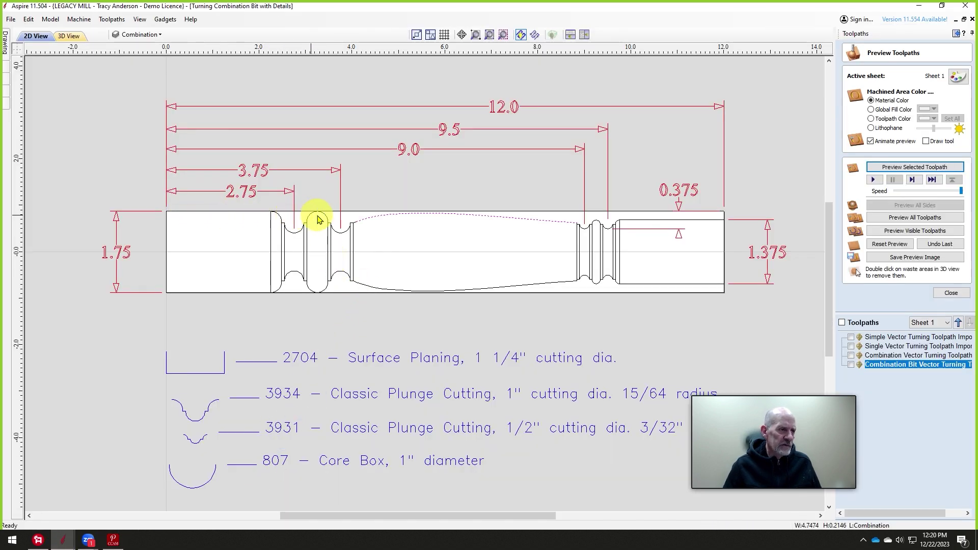
{"action": "scroll", "coordinate": [321, 219], "scroll_direction": "up", "scroll_amount": 8}
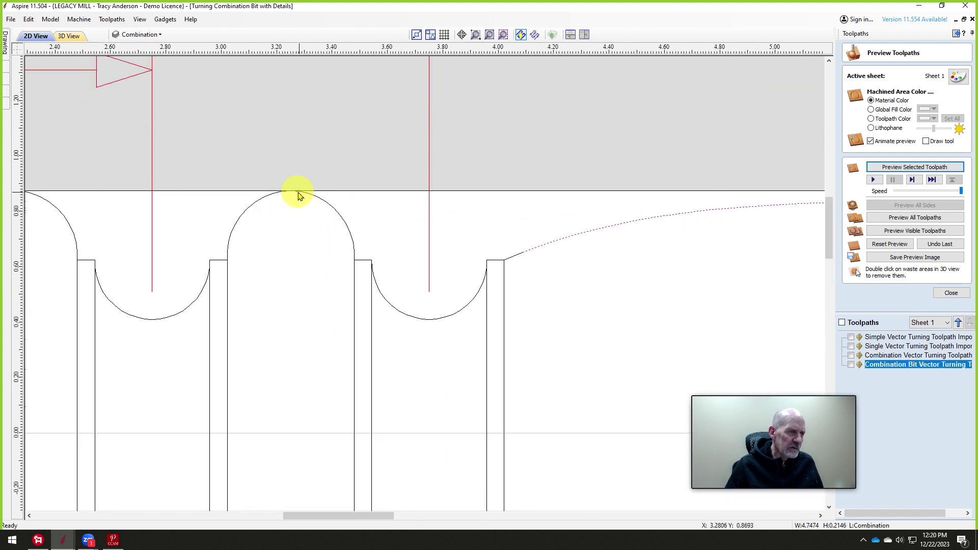
{"action": "scroll", "coordinate": [288, 194], "scroll_direction": "down", "scroll_amount": 3}
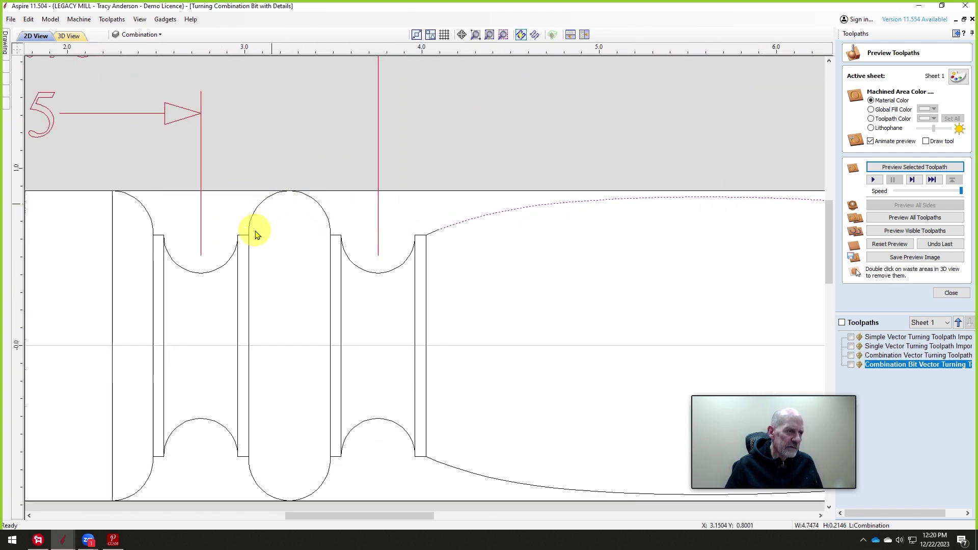
{"action": "left_click", "coordinate": [117, 539]}
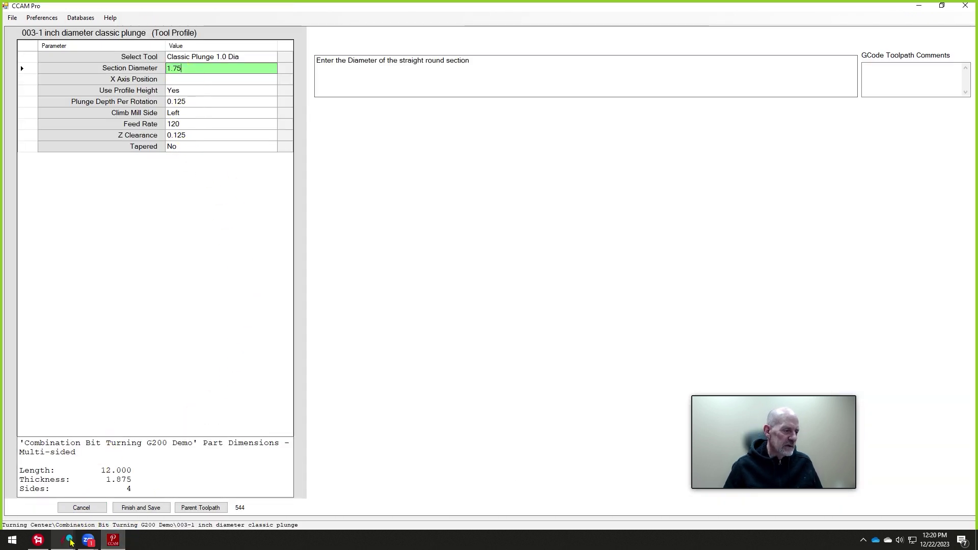
{"action": "mouse_move", "coordinate": [63, 540]}
{"action": "left_click", "coordinate": [250, 489]}
{"action": "scroll", "coordinate": [158, 266], "scroll_direction": "down", "scroll_amount": 3}
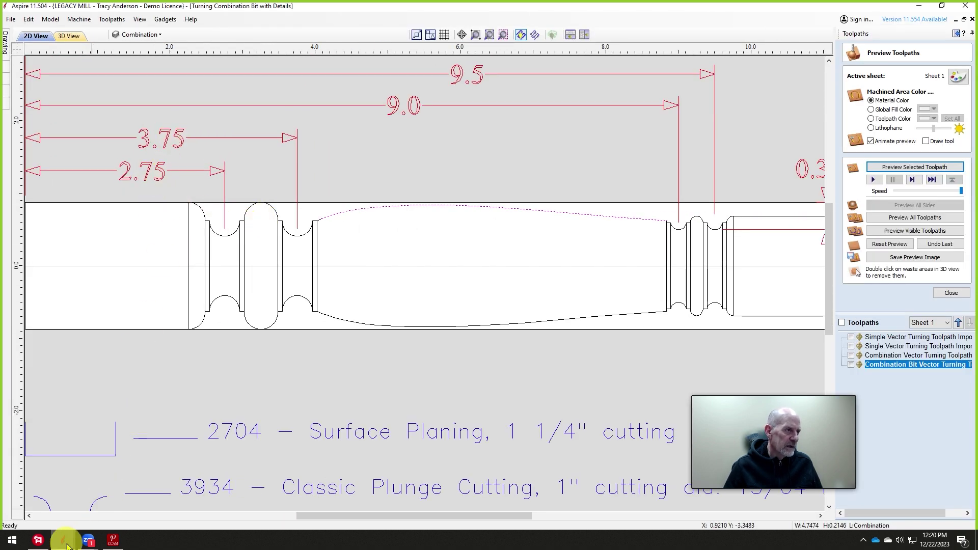
{"action": "mouse_move", "coordinate": [69, 544]}
{"action": "left_click", "coordinate": [113, 540]}
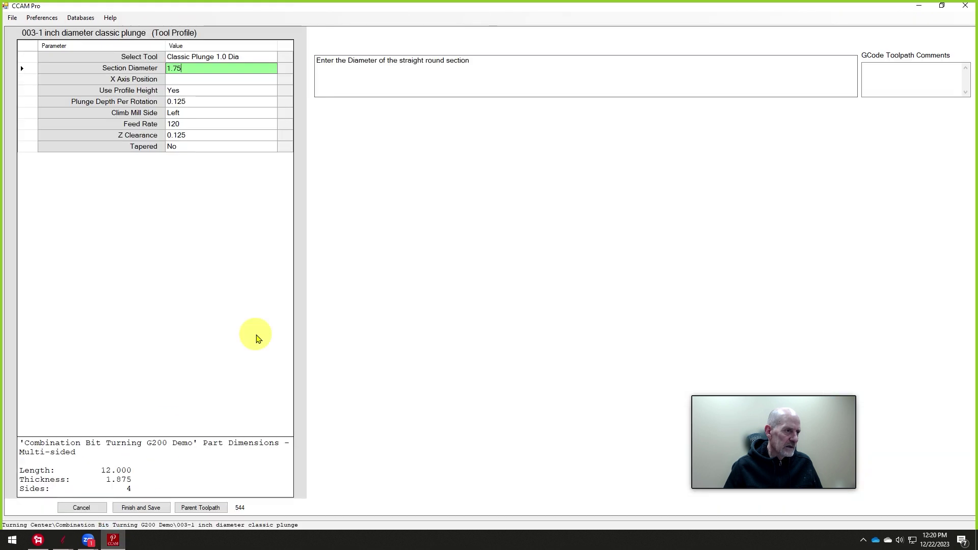
- Enter X positions 2.75 and 3.75, keep using profile height, and save the 1-inch plunge profile
{"action": "left_click", "coordinate": [209, 78]}
{"action": "type", "text": "2.7u"}
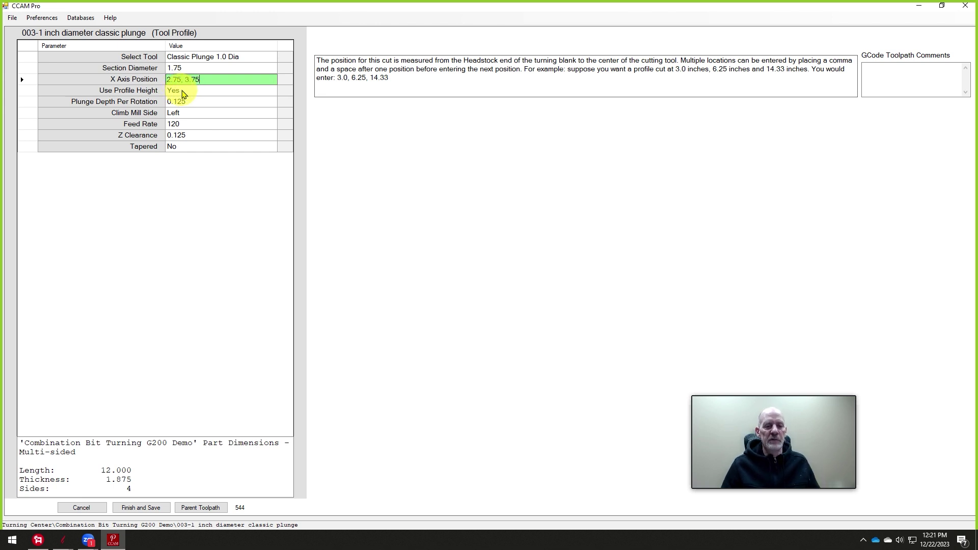
{"action": "left_click", "coordinate": [185, 92]}
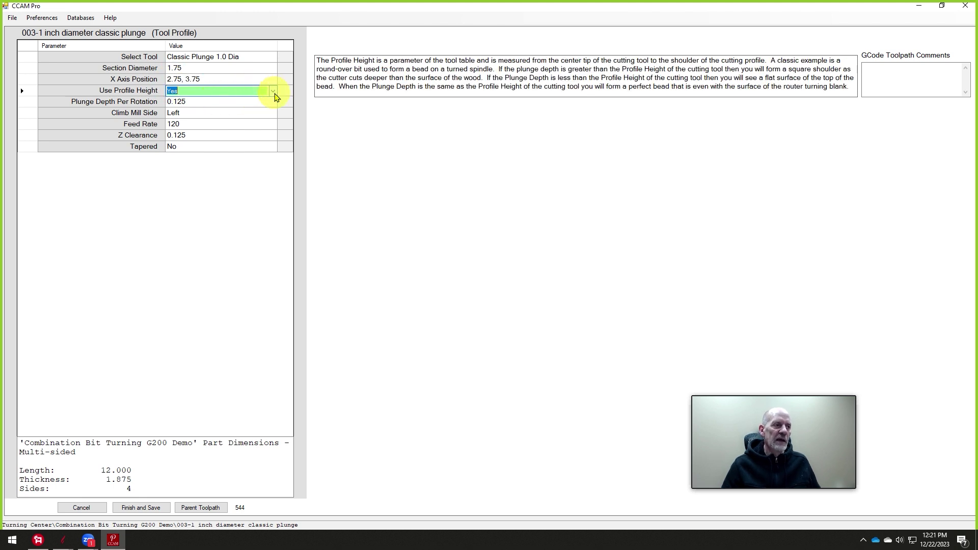
{"action": "left_click", "coordinate": [274, 93]}
{"action": "left_click", "coordinate": [192, 109]}
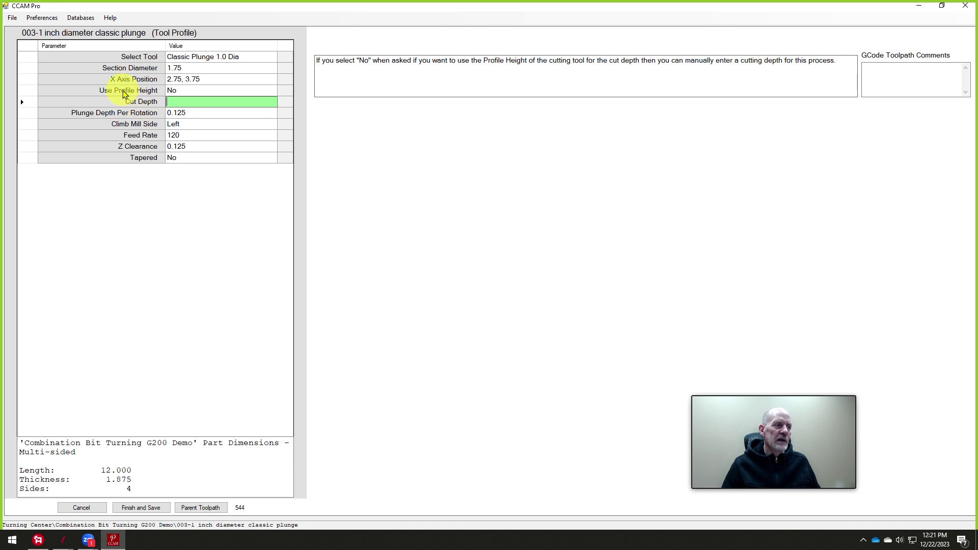
{"action": "left_click", "coordinate": [181, 103]}
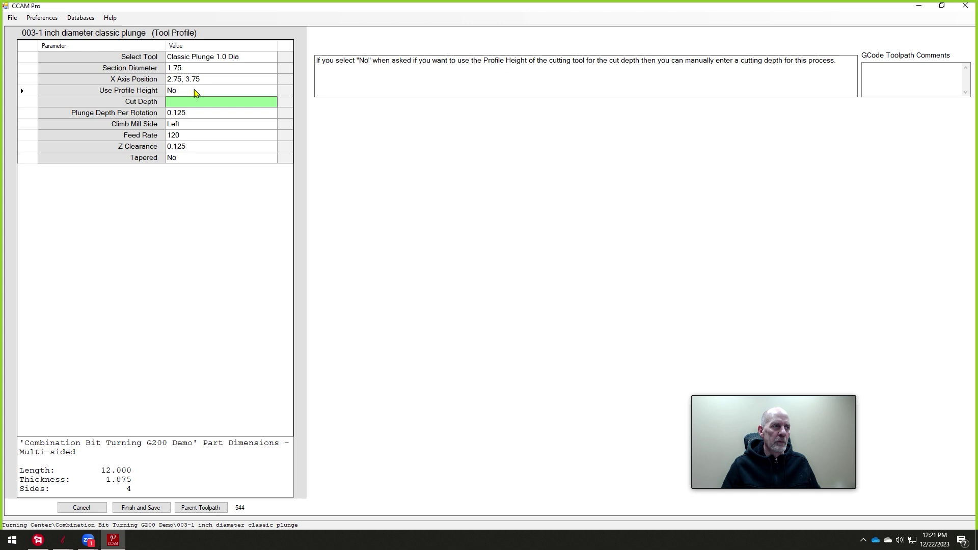
{"action": "left_click", "coordinate": [196, 93]}
{"action": "left_click", "coordinate": [273, 91]}
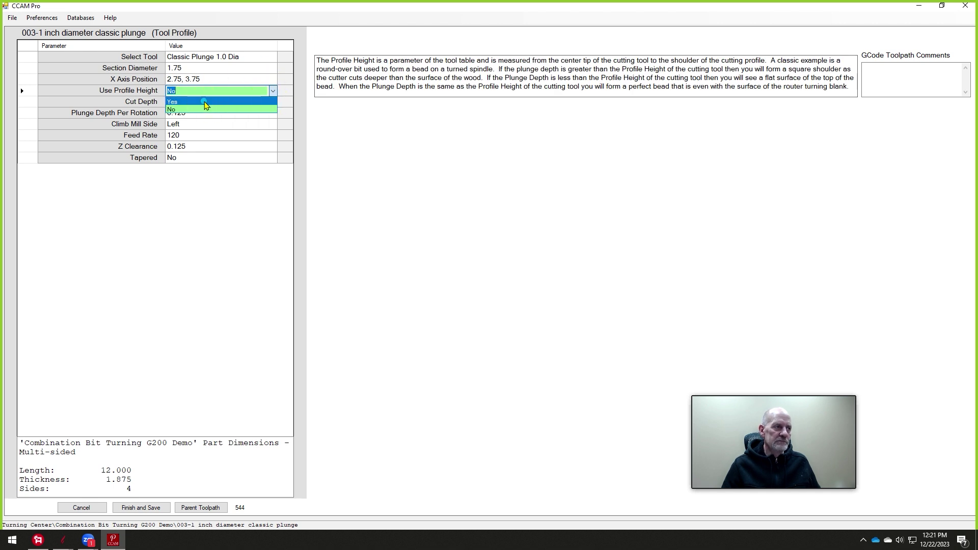
{"action": "left_click", "coordinate": [206, 102]}
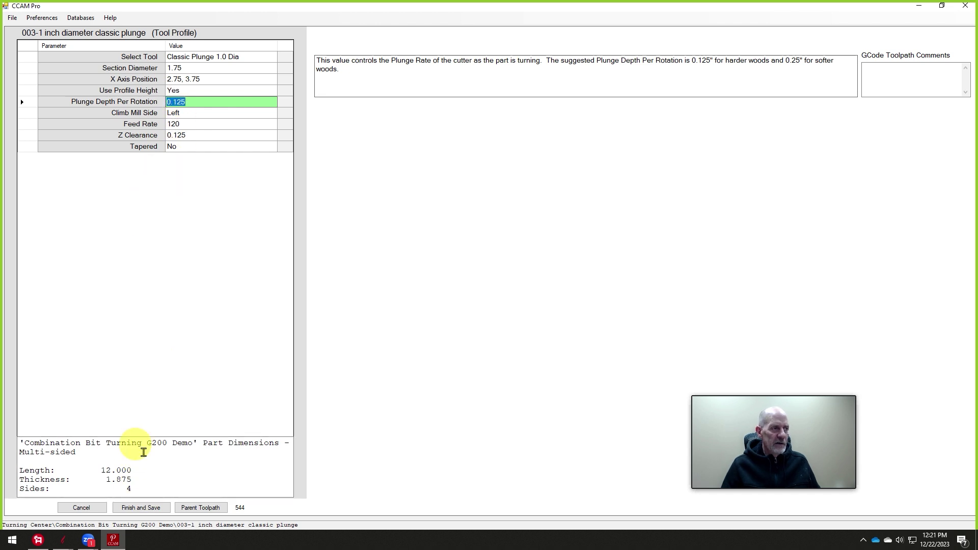
{"action": "left_click", "coordinate": [141, 508]}
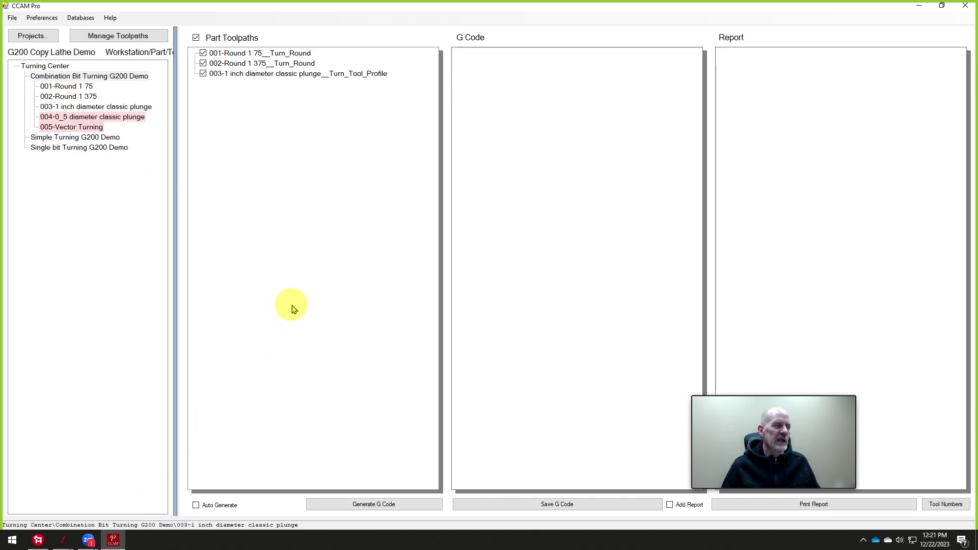
- Assign Classic Plunge 0.5 Dia to the 0_5 plunge toolpath, reusing tool number 5
{"action": "double_click", "coordinate": [93, 118]}
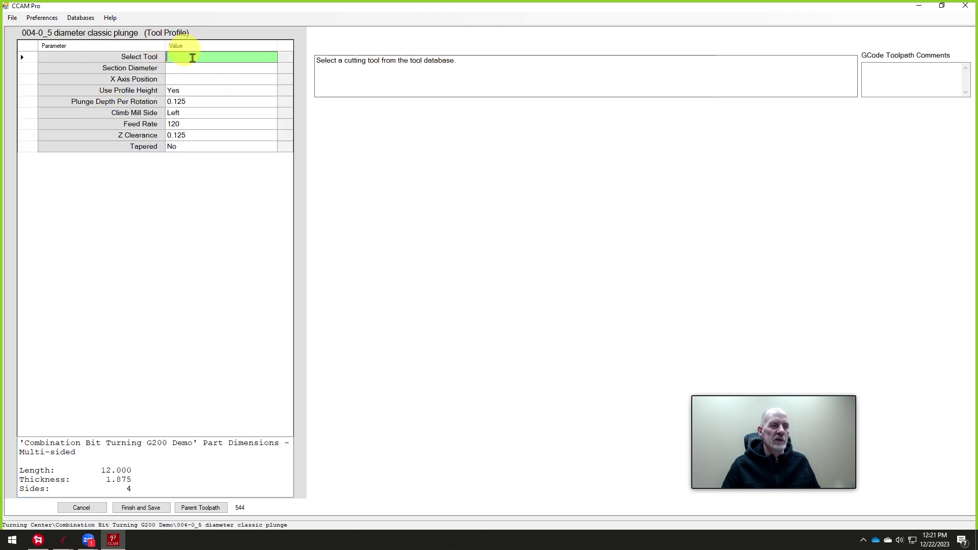
{"action": "left_click", "coordinate": [193, 58]}
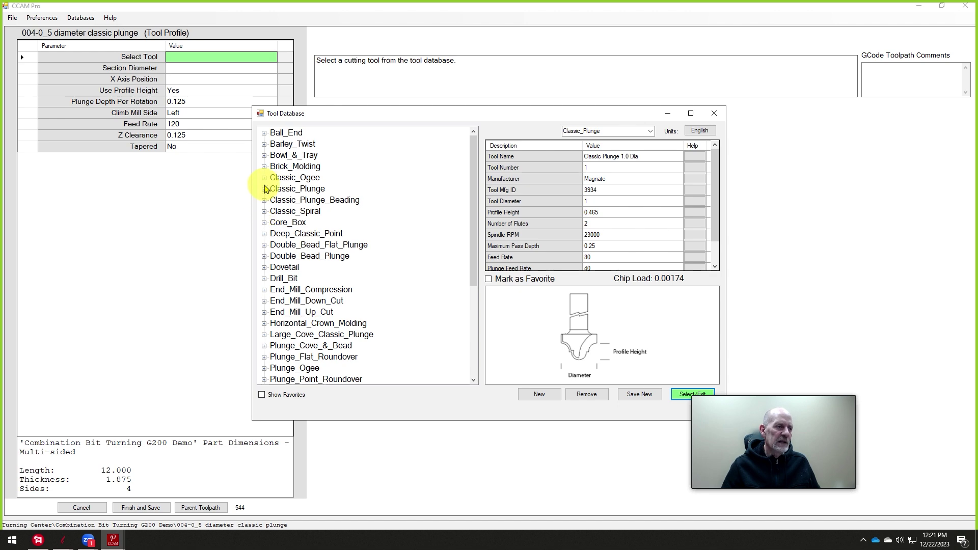
{"action": "left_click", "coordinate": [265, 189]}
{"action": "left_click", "coordinate": [345, 201]}
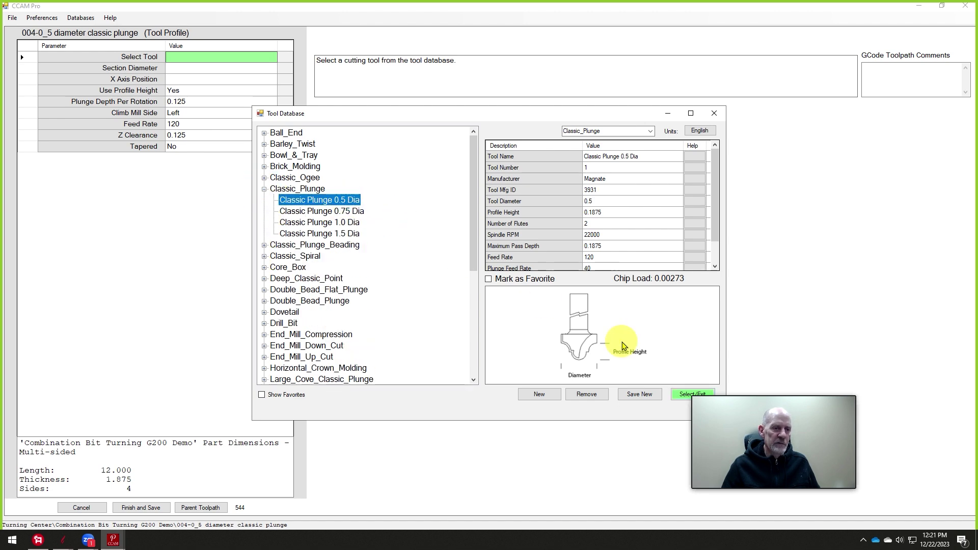
{"action": "left_click", "coordinate": [692, 395]}
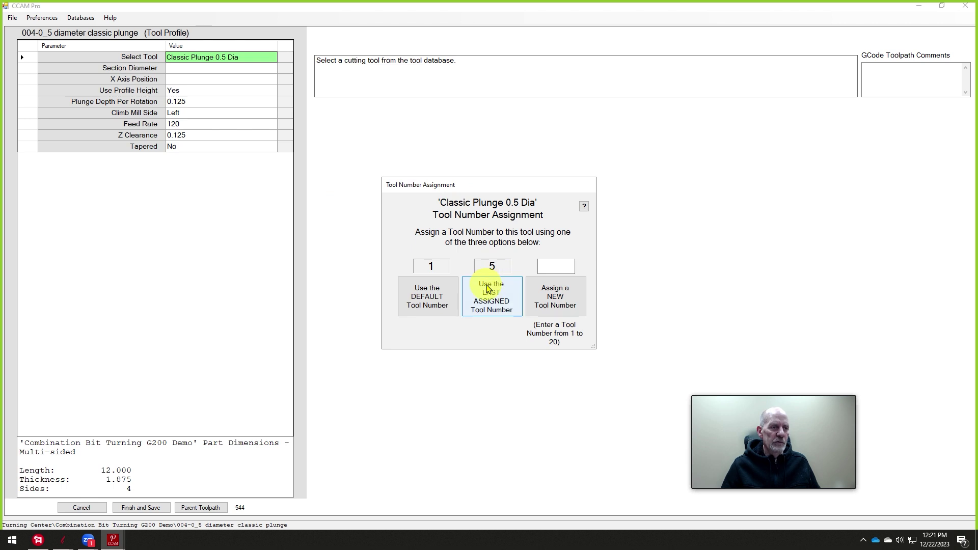
{"action": "left_click", "coordinate": [497, 300]}
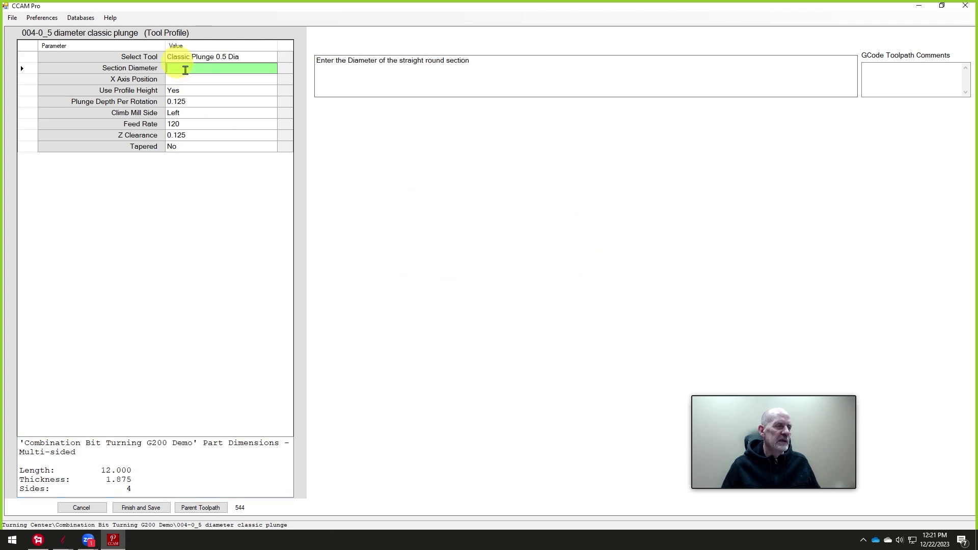
{"action": "left_click", "coordinate": [183, 69]}
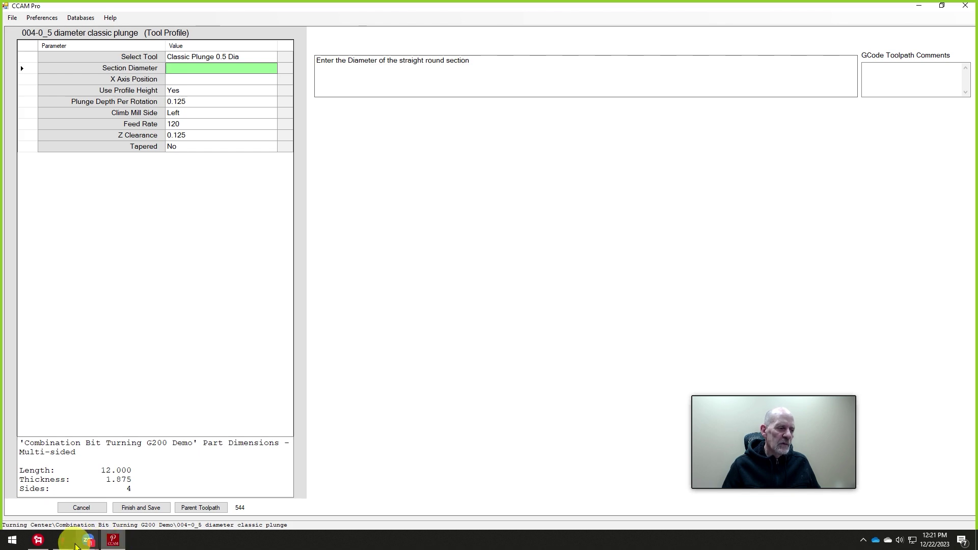
{"action": "mouse_move", "coordinate": [62, 540]}
{"action": "left_click", "coordinate": [327, 458]}
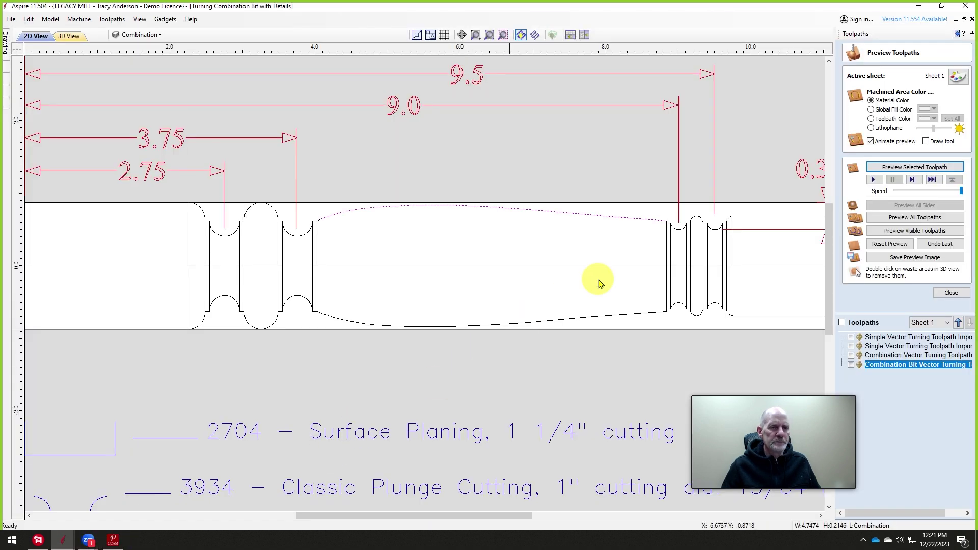
{"action": "scroll", "coordinate": [567, 217], "scroll_direction": "down", "scroll_amount": 5}
{"action": "scroll", "coordinate": [635, 226], "scroll_direction": "up", "scroll_amount": 4}
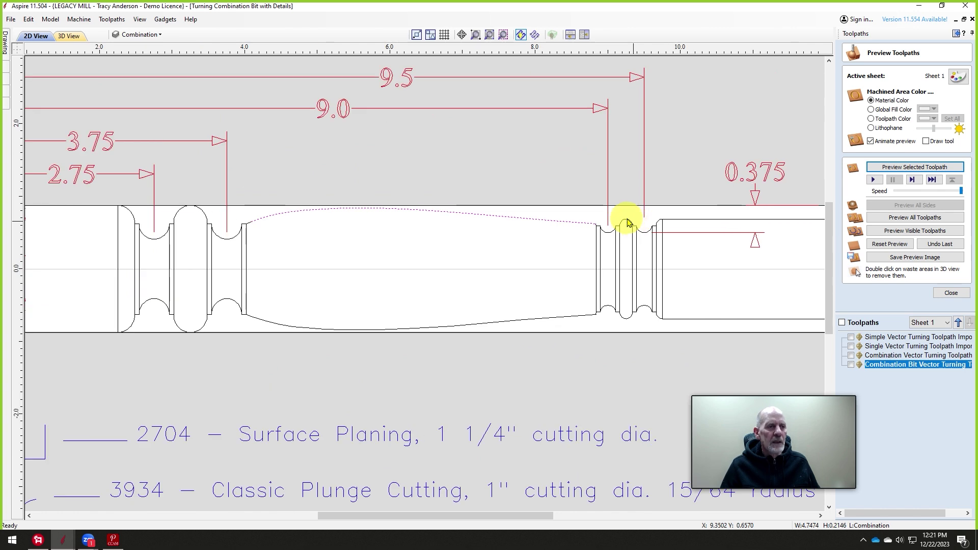
{"action": "scroll", "coordinate": [630, 219], "scroll_direction": "down", "scroll_amount": 2}
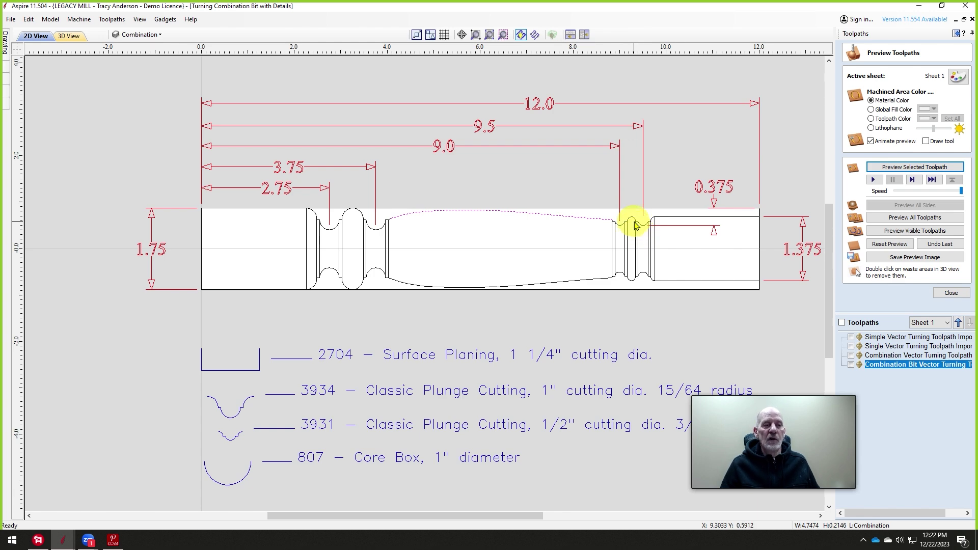
{"action": "scroll", "coordinate": [632, 223], "scroll_direction": "up", "scroll_amount": 2}
{"action": "scroll", "coordinate": [541, 220], "scroll_direction": "down", "scroll_amount": 2}
{"action": "scroll", "coordinate": [528, 240], "scroll_direction": "up", "scroll_amount": 3}
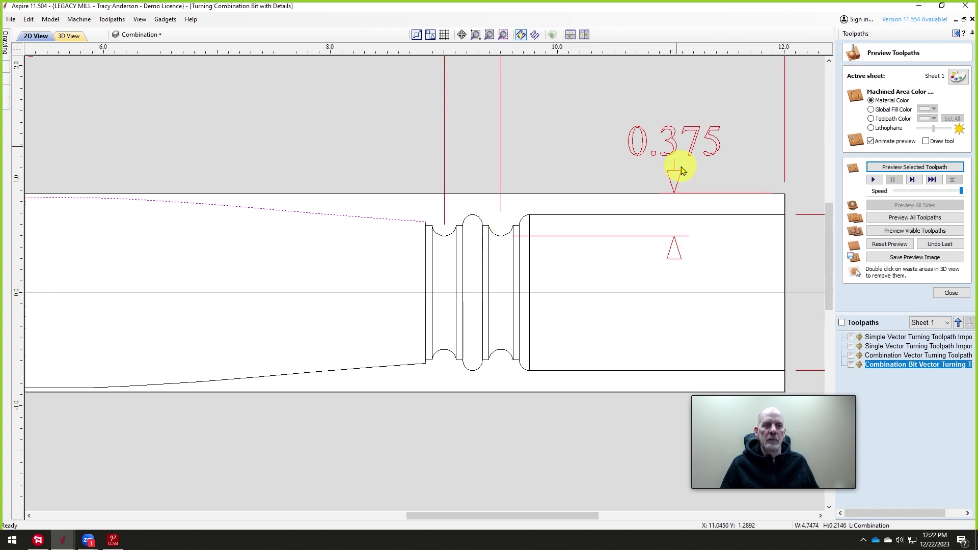
- Set the section diameter to 1.75 and the X axis positions to 9 and 9.5
{"action": "left_click", "coordinate": [113, 539]}
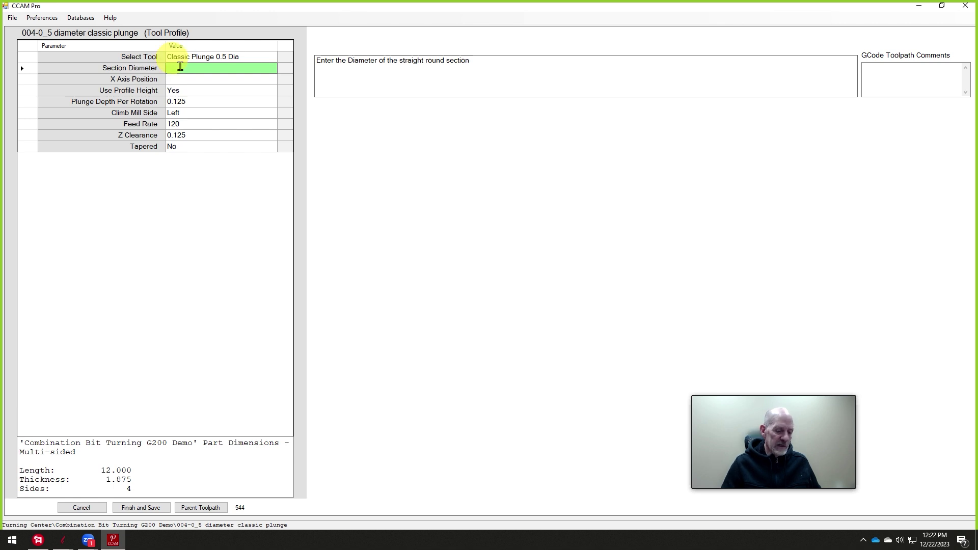
{"action": "type", "text": "1.5"}
{"action": "type", "text": "7"}
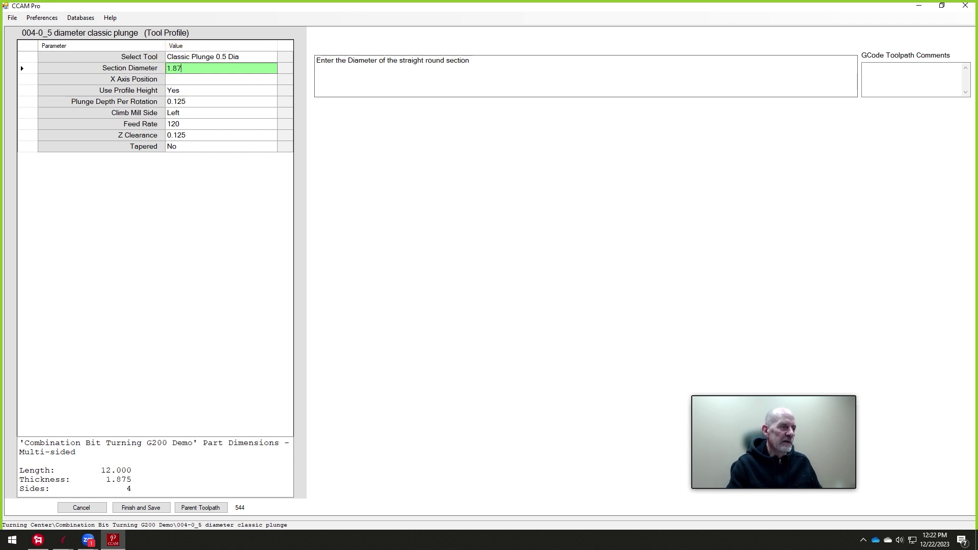
{"action": "key", "text": "BackSpace"}
{"action": "key", "text": "BackSpace"}
{"action": "type", "text": "75"}
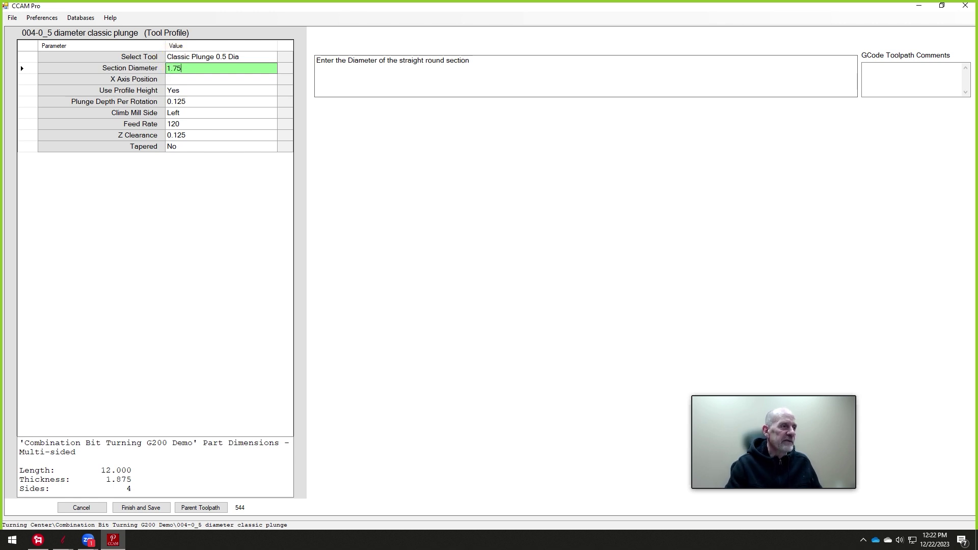
{"action": "key", "text": "Return"}
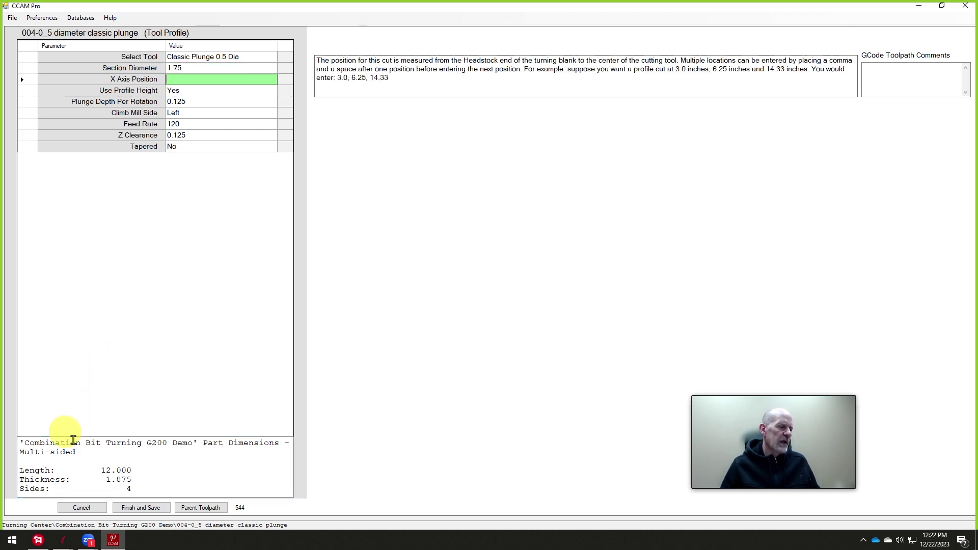
{"action": "mouse_move", "coordinate": [62, 540]}
{"action": "left_click", "coordinate": [268, 494]}
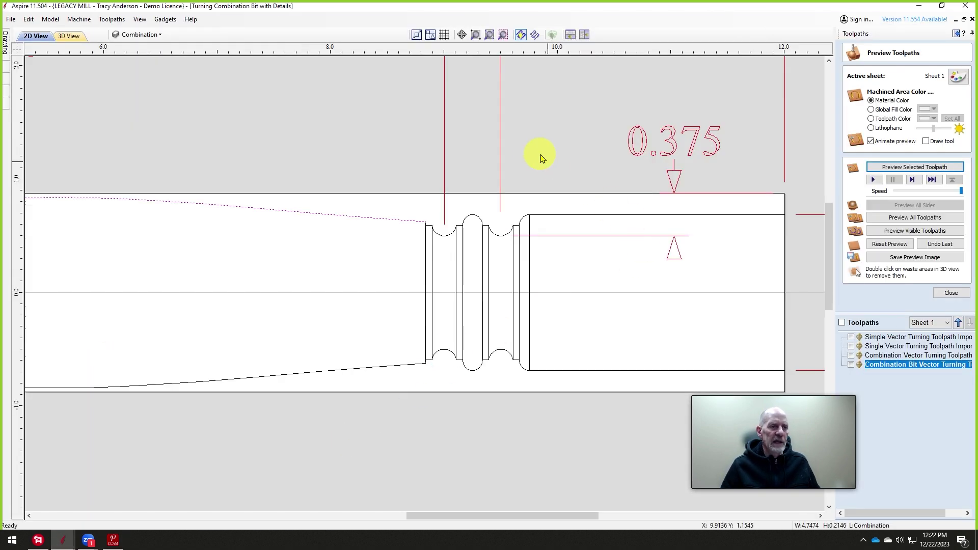
{"action": "scroll", "coordinate": [541, 158], "scroll_direction": "down", "scroll_amount": 5}
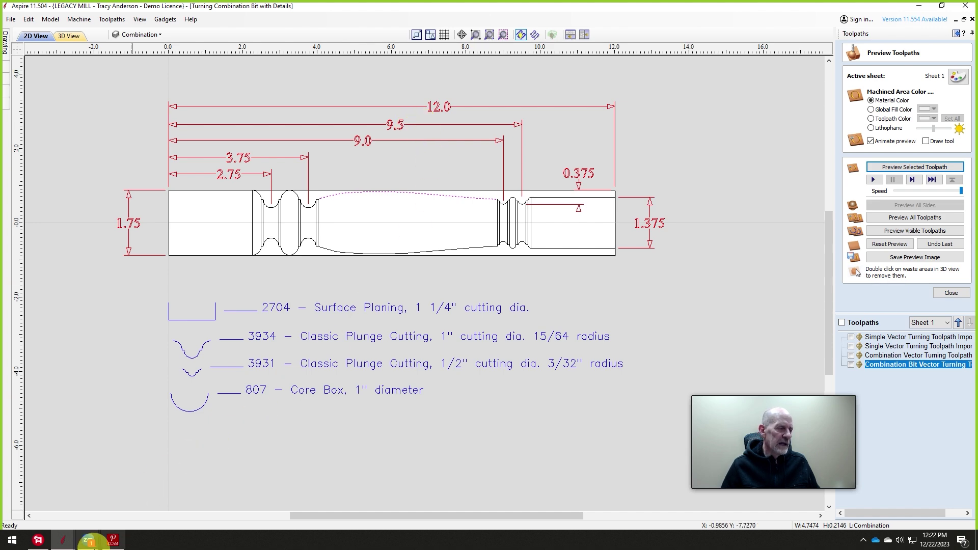
{"action": "left_click", "coordinate": [114, 540]}
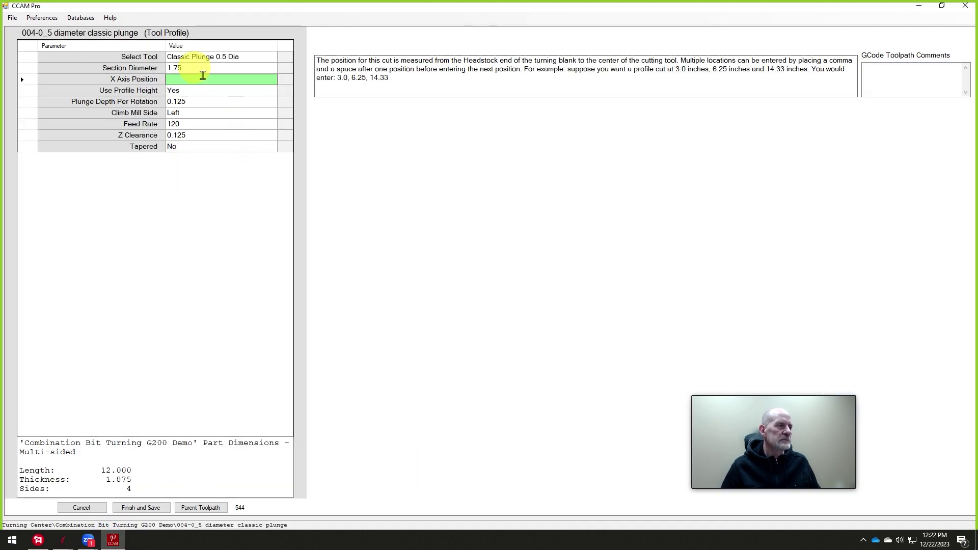
{"action": "type", "text": "9"}
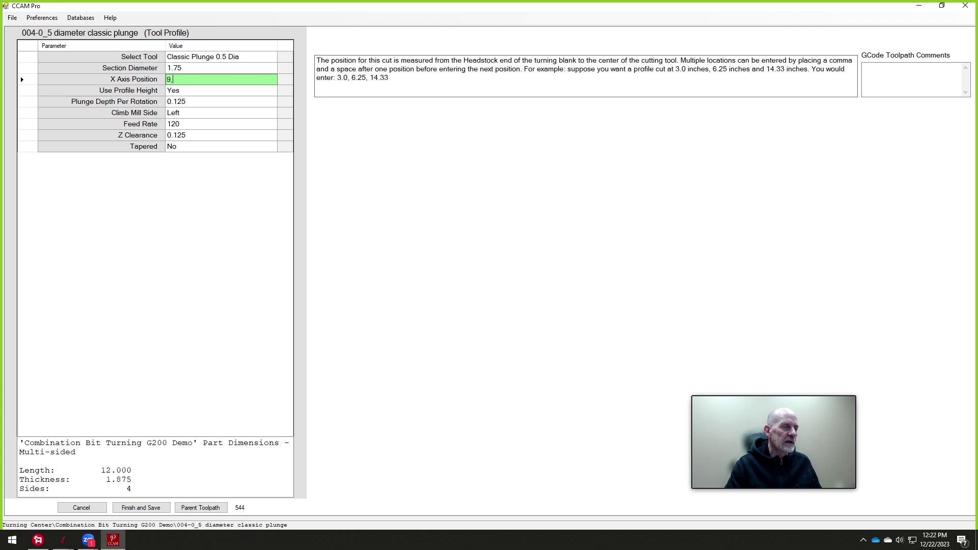
{"action": "type", "text": ","}
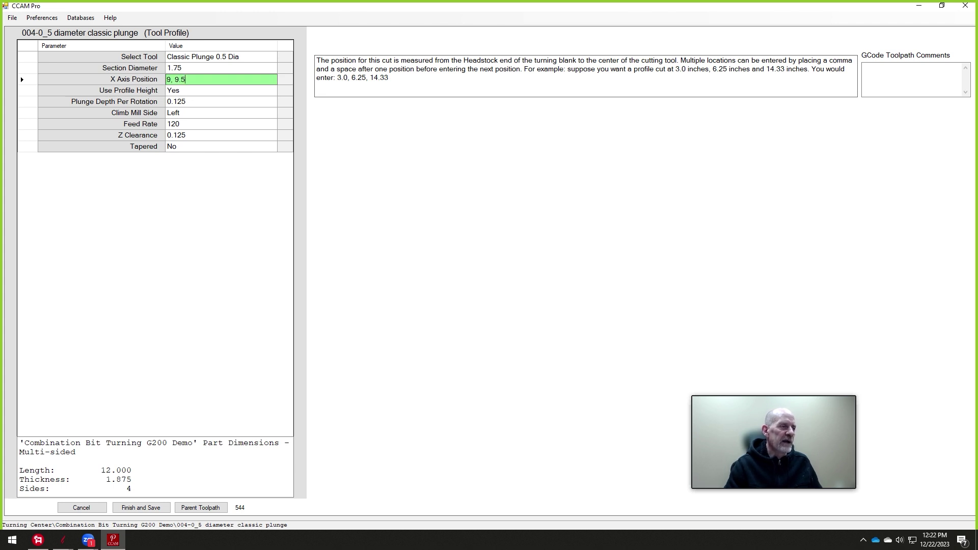
- Set Use Profile Height to No, enter a 0.375 cut depth, and save the plunge toolpath
{"action": "left_click", "coordinate": [219, 93]}
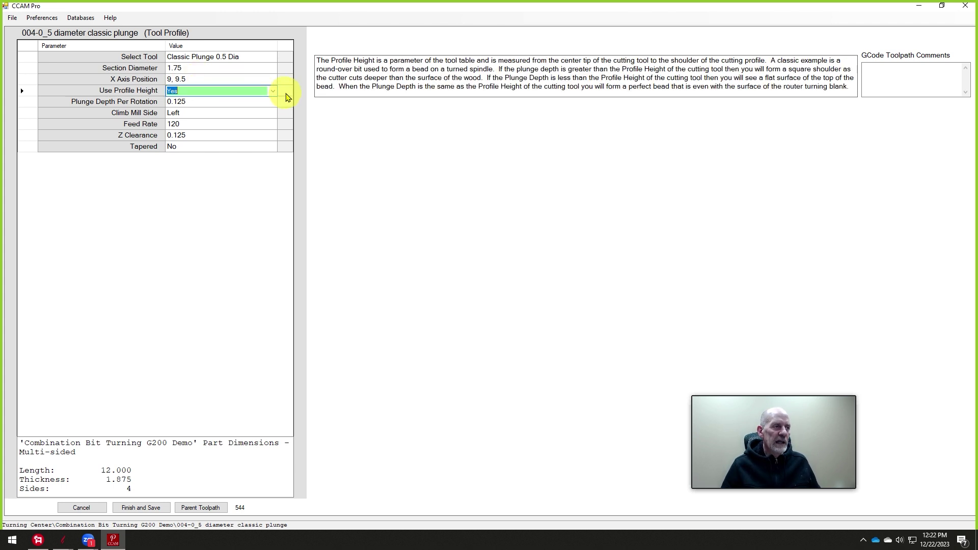
{"action": "left_click", "coordinate": [274, 91]}
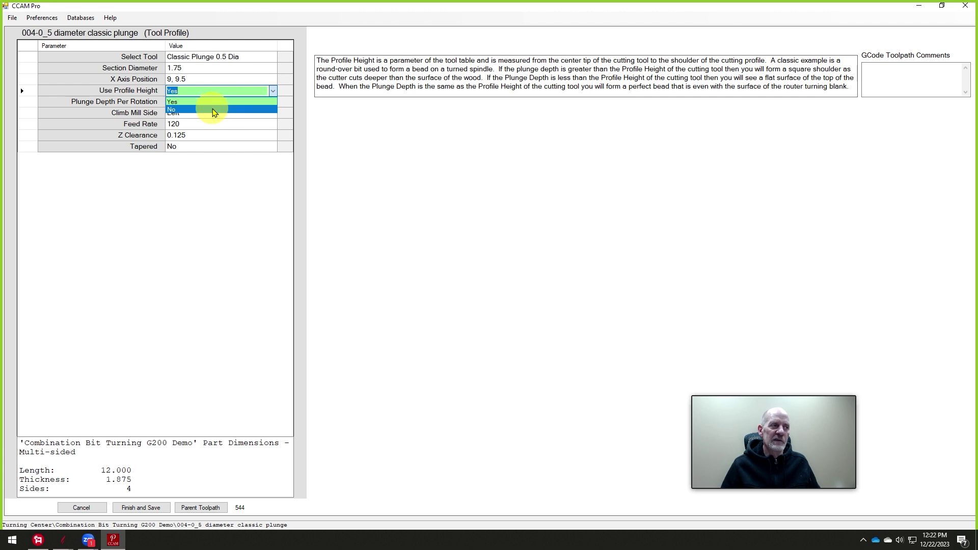
{"action": "left_click", "coordinate": [214, 111]}
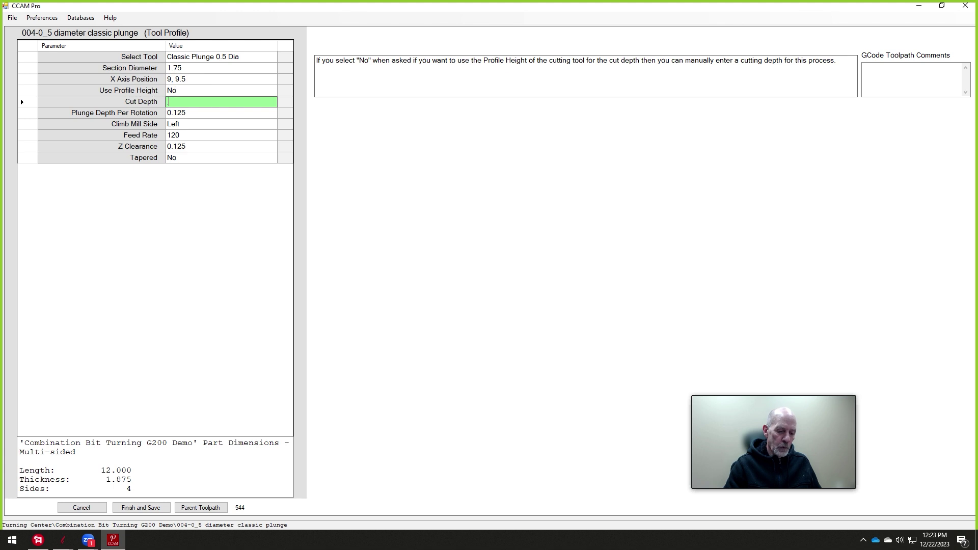
{"action": "type", "text": ".375"}
{"action": "key", "text": "Return"}
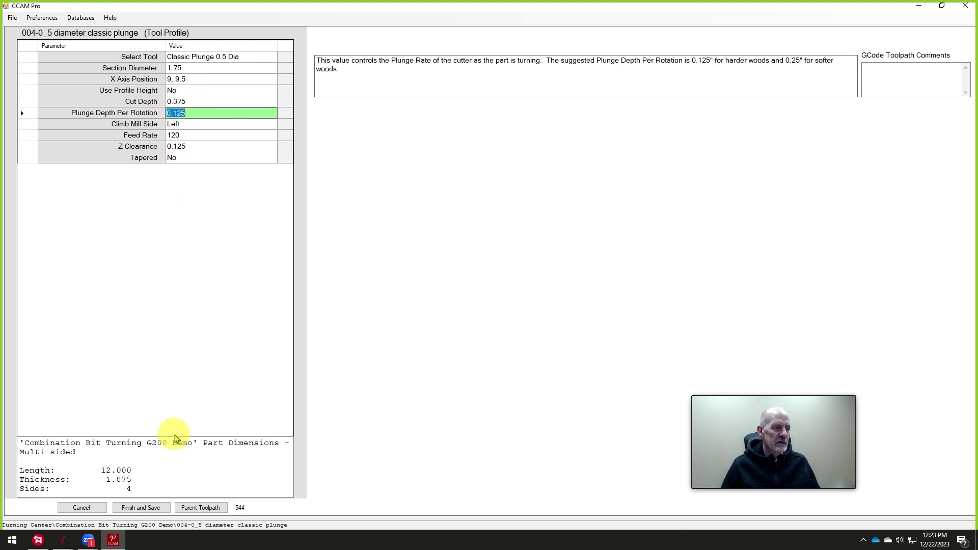
{"action": "left_click", "coordinate": [149, 506]}
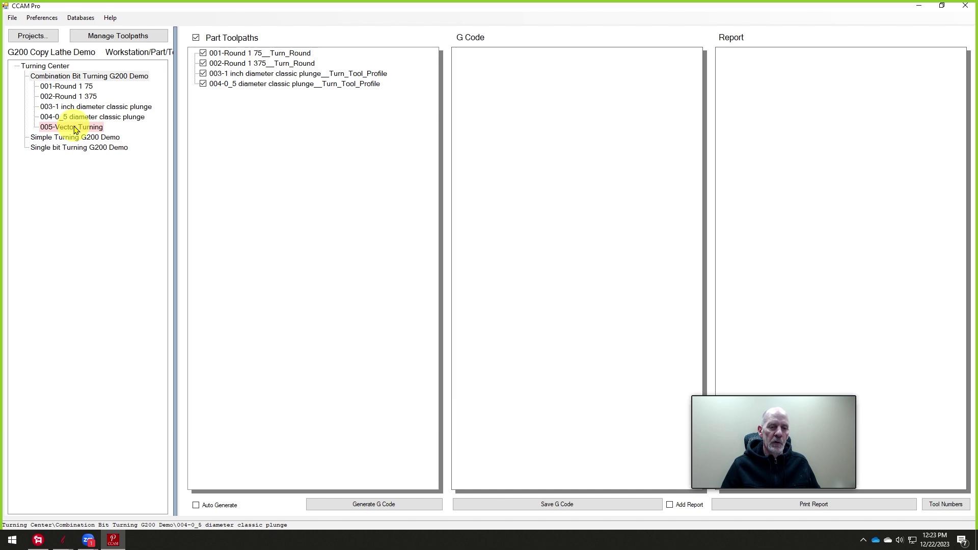
- Close Aspire's preview and save 'Combination Bit Vector Turning Toolpath.nc' into the G Code folder
{"action": "mouse_move", "coordinate": [65, 540]}
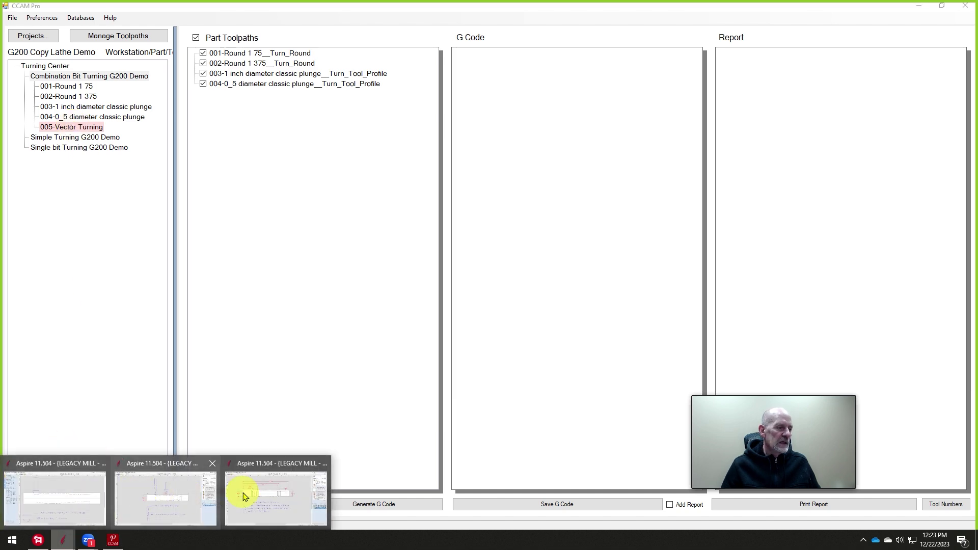
{"action": "left_click", "coordinate": [284, 488]}
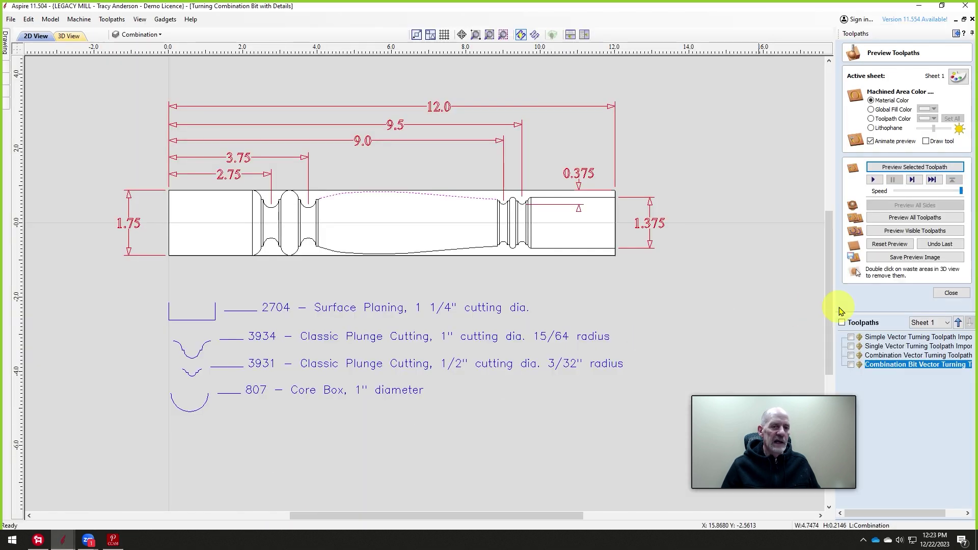
{"action": "left_click", "coordinate": [951, 293]}
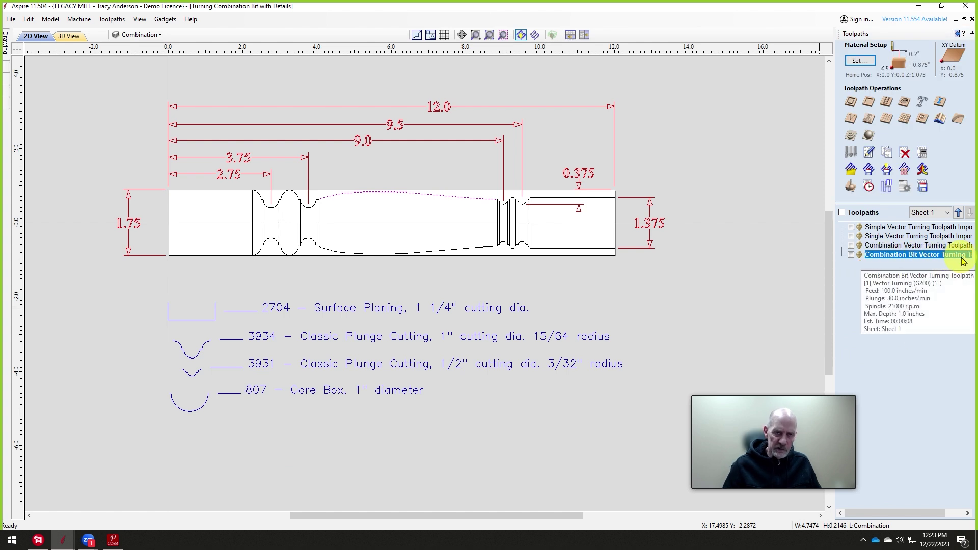
{"action": "left_click", "coordinate": [922, 187]}
{"action": "left_click", "coordinate": [851, 361]}
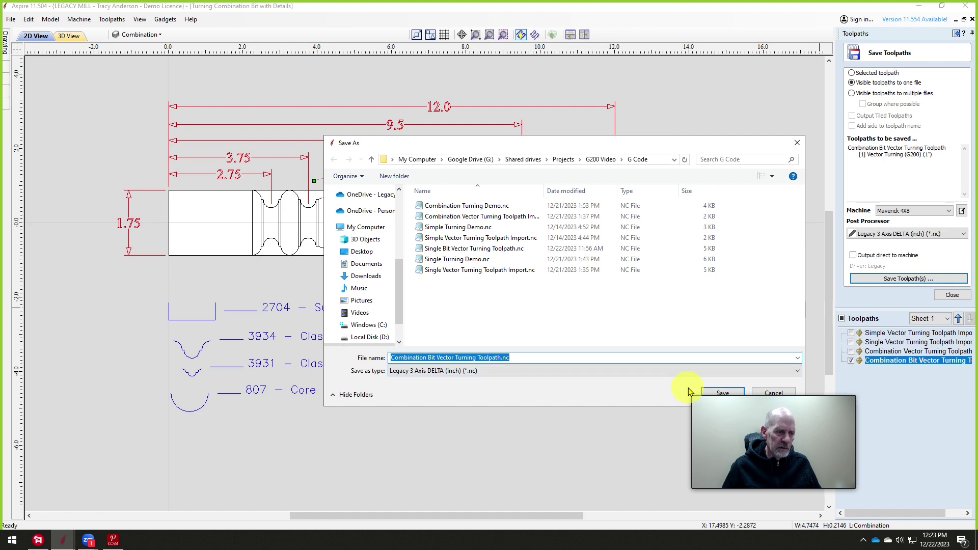
{"action": "left_click", "coordinate": [719, 393]}
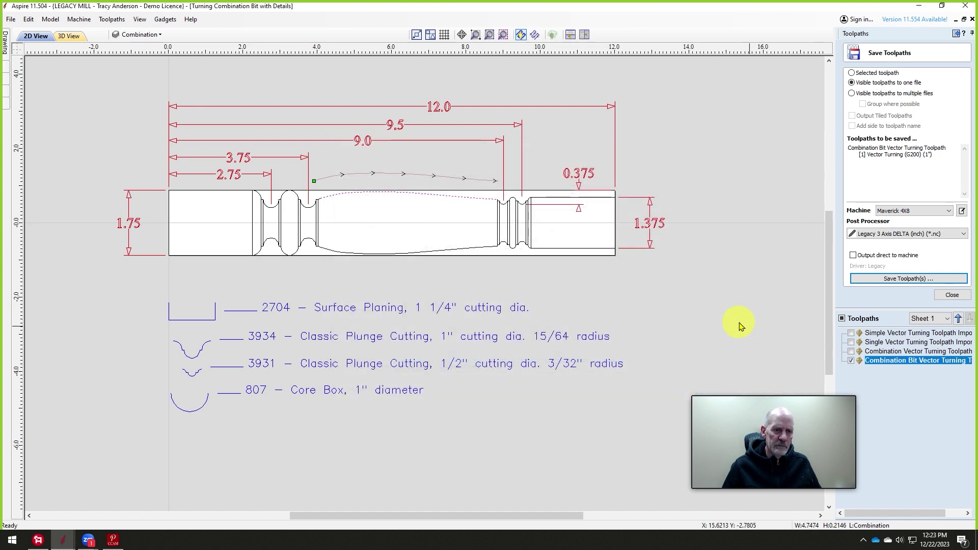
- Import 'Combination Bit Vector Turning Toolpath.nc' from G200 Video > G Code into 005-Vector Turning
{"action": "left_click", "coordinate": [112, 540]}
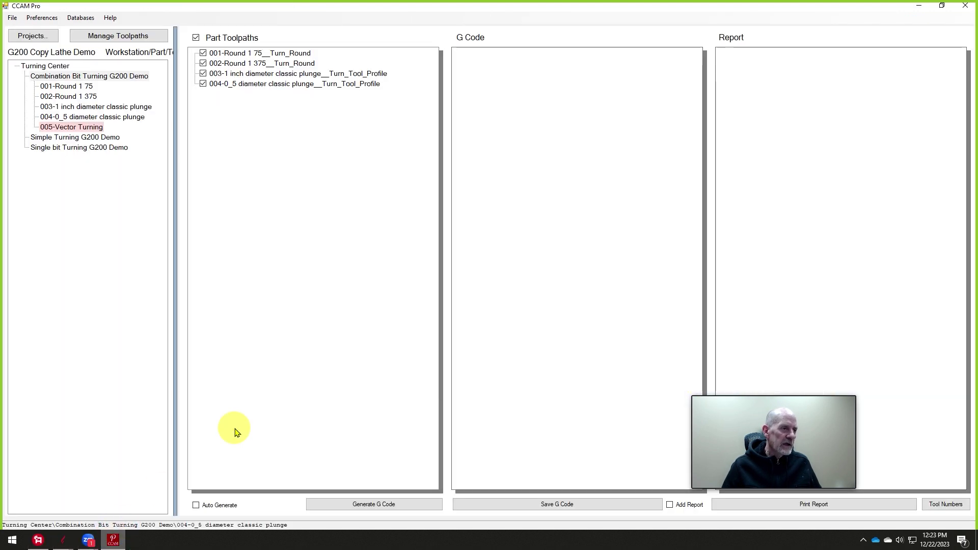
{"action": "double_click", "coordinate": [82, 127]}
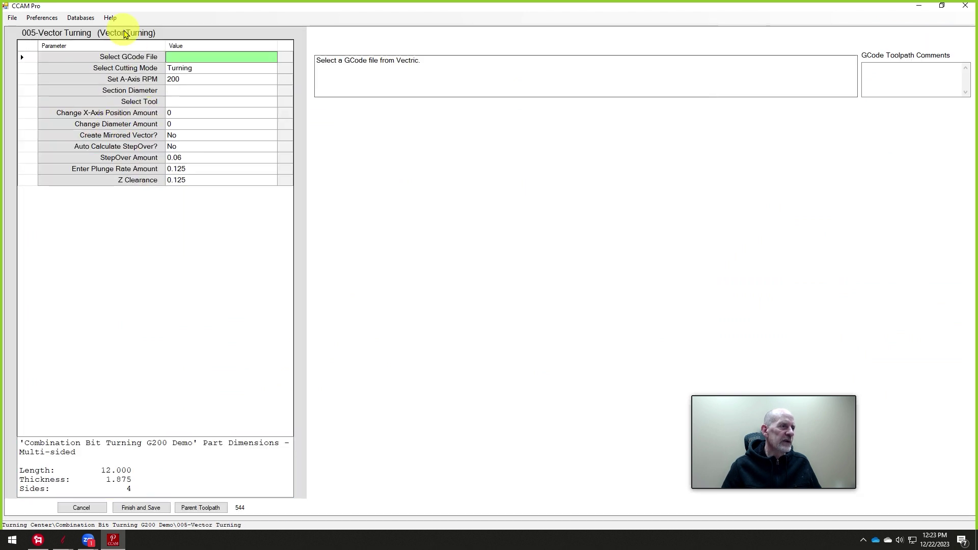
{"action": "left_click", "coordinate": [189, 57]}
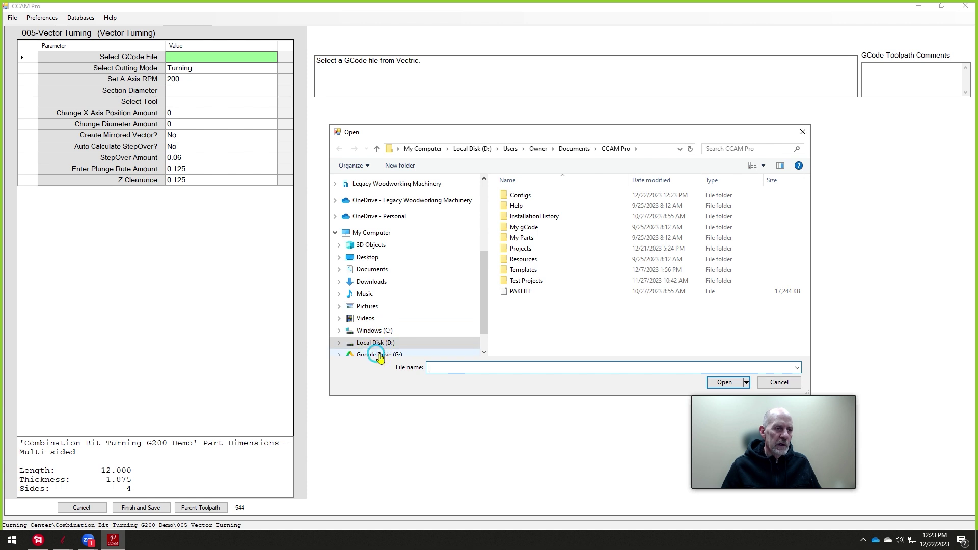
{"action": "left_click", "coordinate": [379, 355]}
{"action": "double_click", "coordinate": [533, 238]}
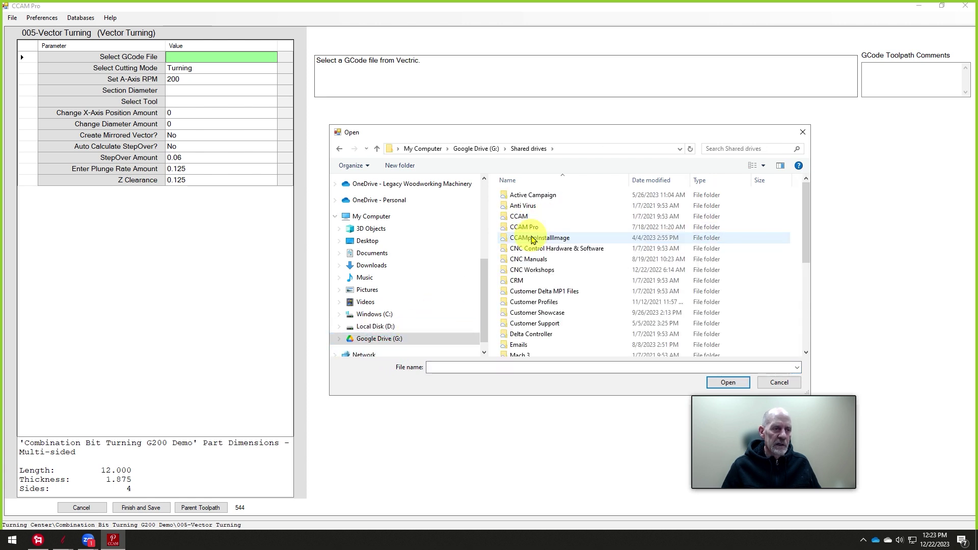
{"action": "scroll", "coordinate": [532, 245], "scroll_direction": "down", "scroll_amount": 5}
{"action": "double_click", "coordinate": [531, 299]}
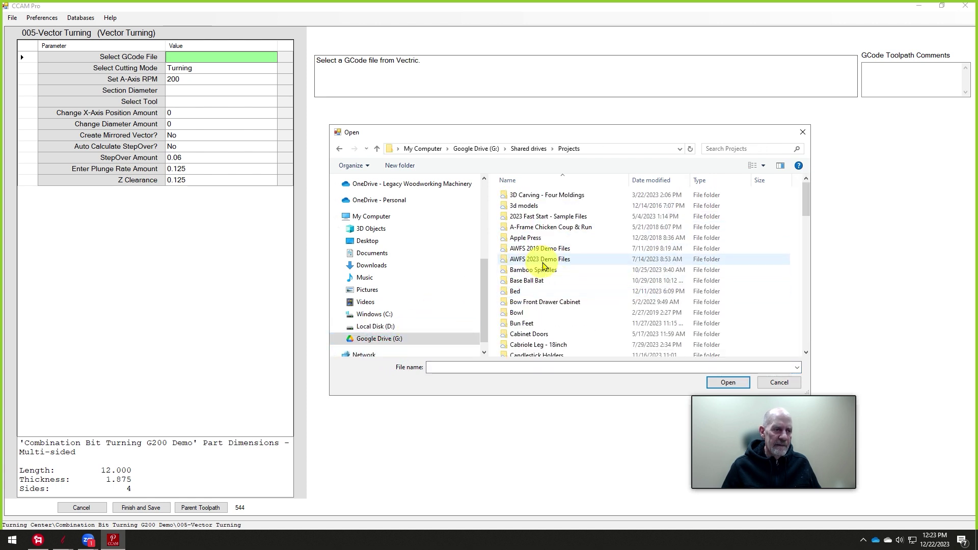
{"action": "scroll", "coordinate": [541, 263], "scroll_direction": "down", "scroll_amount": 10}
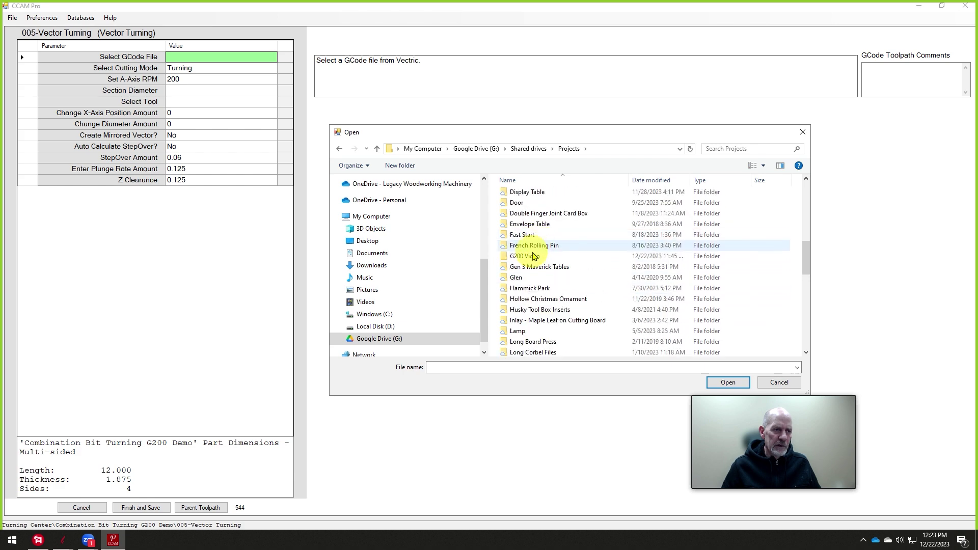
{"action": "double_click", "coordinate": [524, 256]}
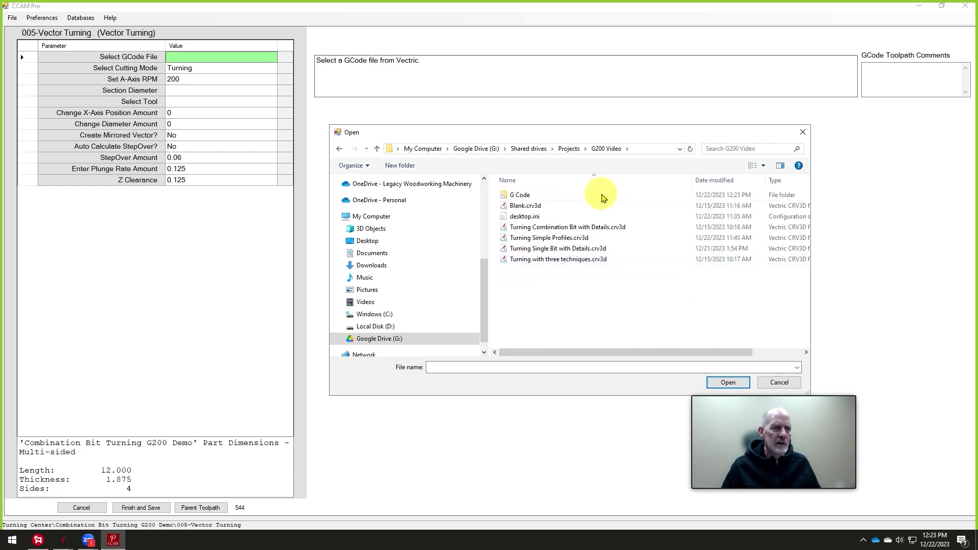
{"action": "double_click", "coordinate": [521, 195]}
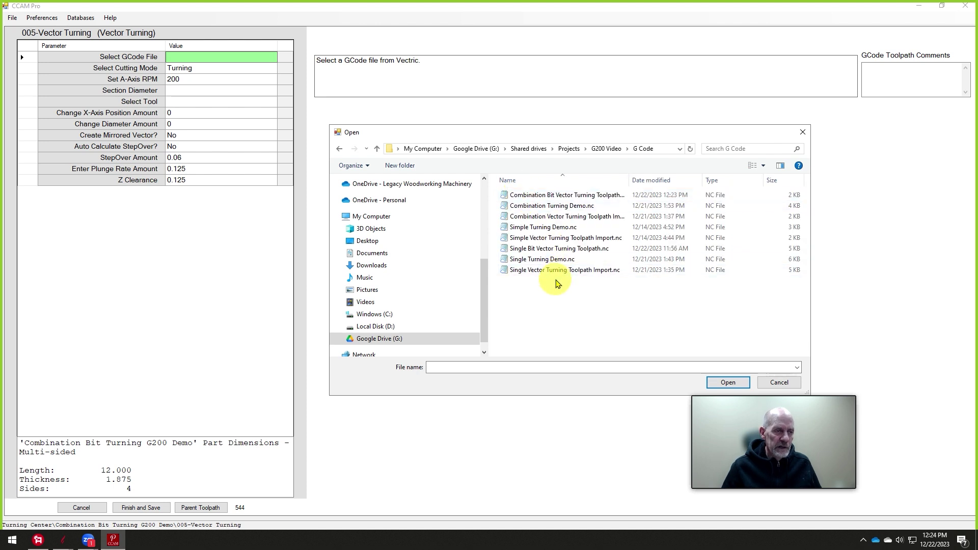
{"action": "left_click", "coordinate": [571, 195]}
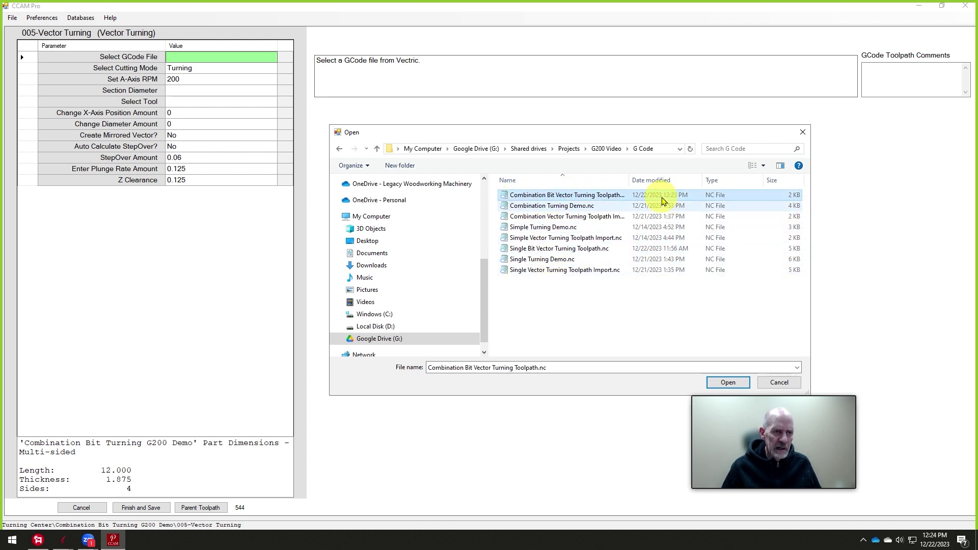
{"action": "left_click", "coordinate": [727, 382]}
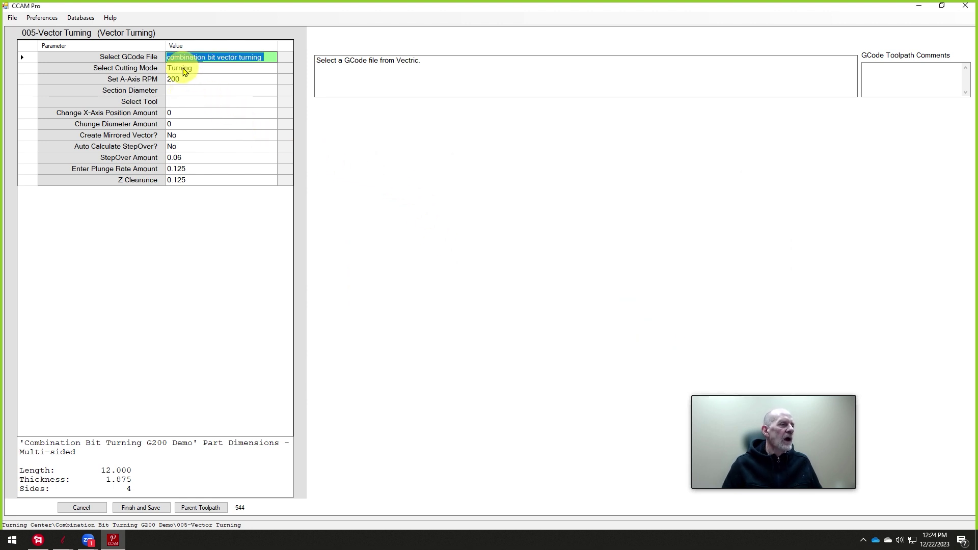
- Enter a 1.75 section diameter for 005-Vector Turning and open the Tool Database
{"action": "left_click", "coordinate": [176, 91]}
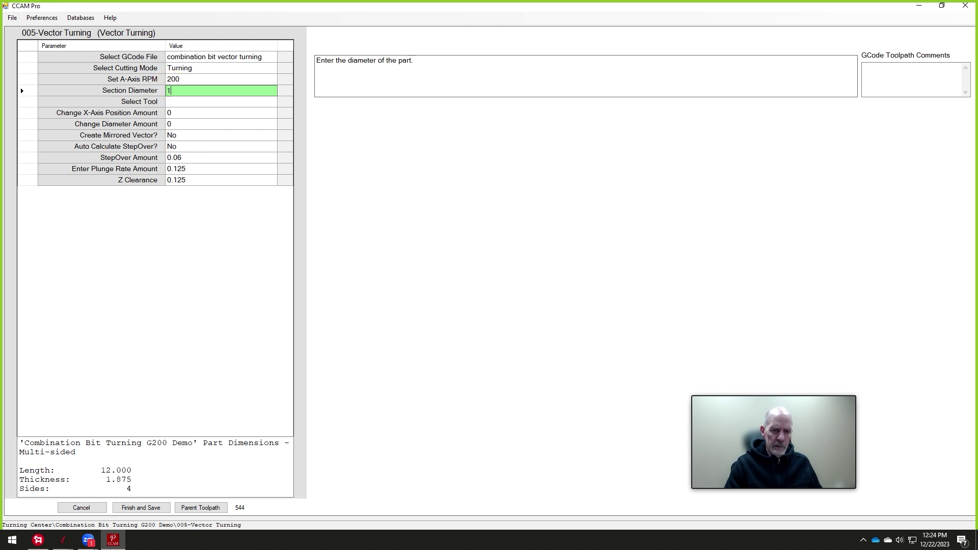
{"action": "type", "text": "1.75"}
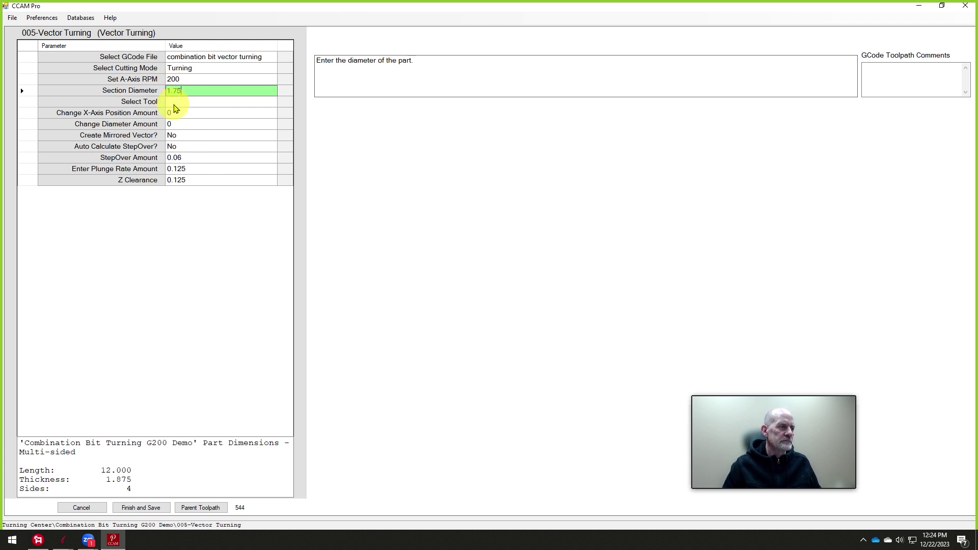
{"action": "left_click", "coordinate": [174, 102]}
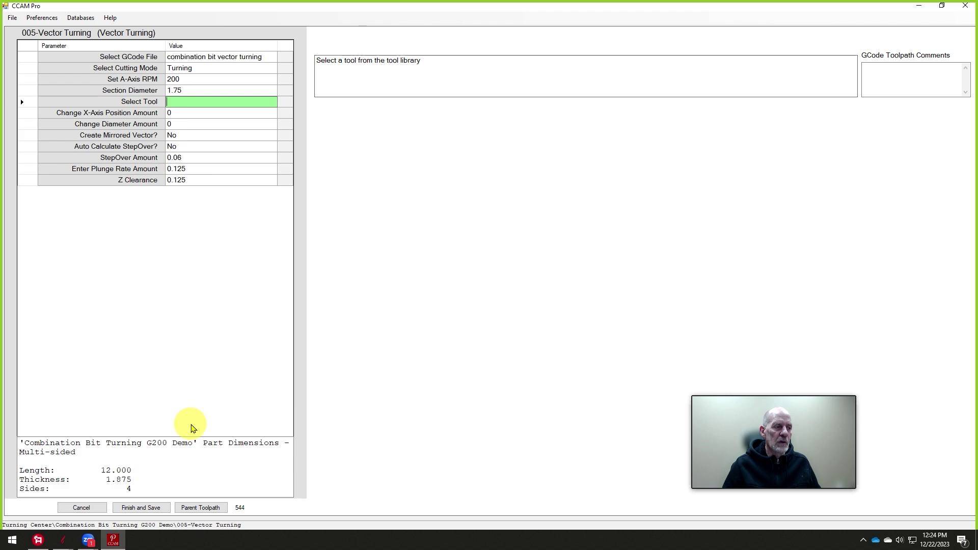
{"action": "left_click", "coordinate": [115, 540]}
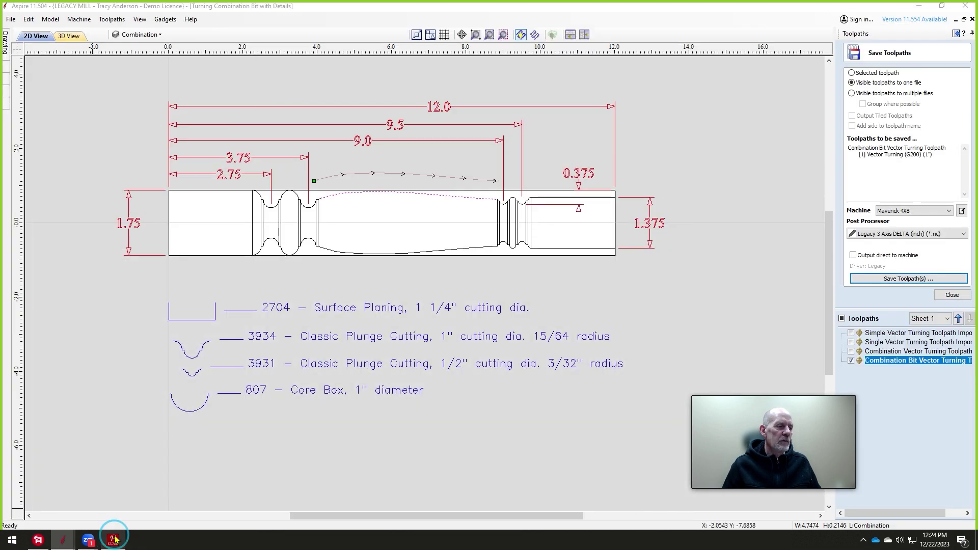
{"action": "left_click", "coordinate": [114, 540]}
{"action": "left_click", "coordinate": [113, 540]}
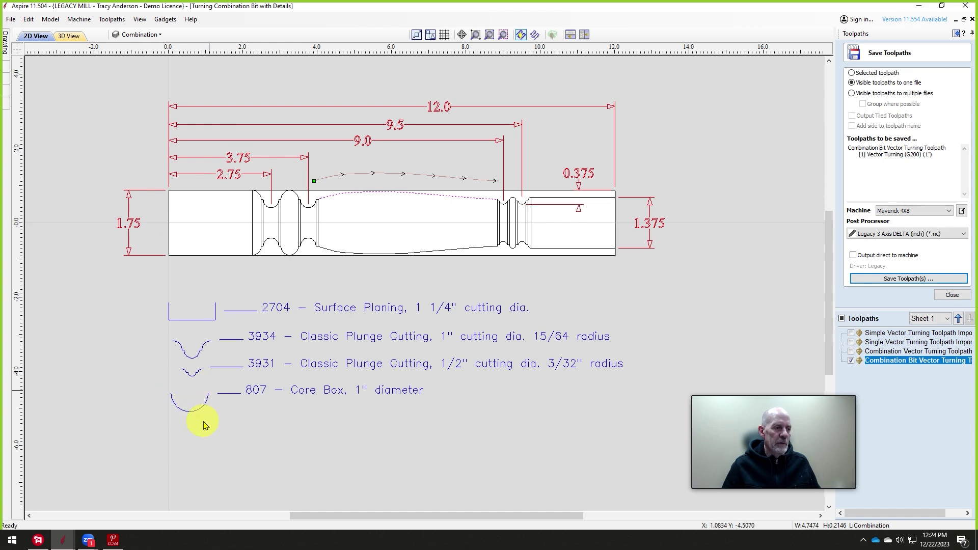
{"action": "left_click", "coordinate": [114, 540]}
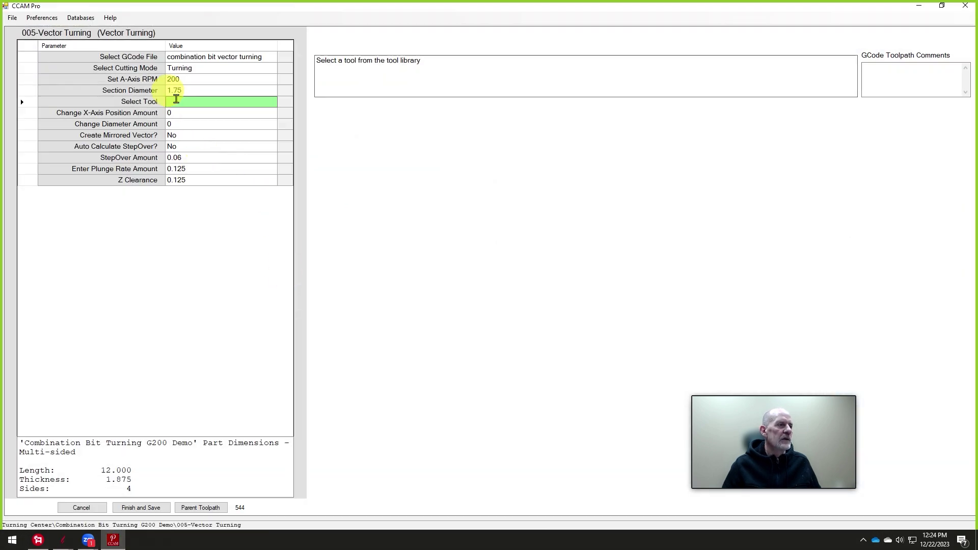
{"action": "left_click", "coordinate": [177, 100]}
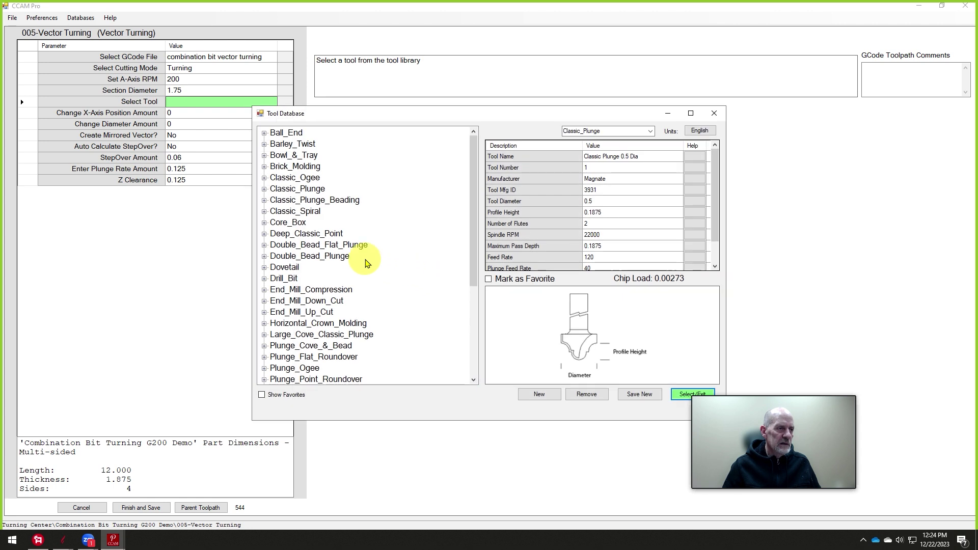
- Choose Core Box 1.0 Dia from the Core_Box family and assign it new tool number 2
{"action": "left_click", "coordinate": [264, 222]}
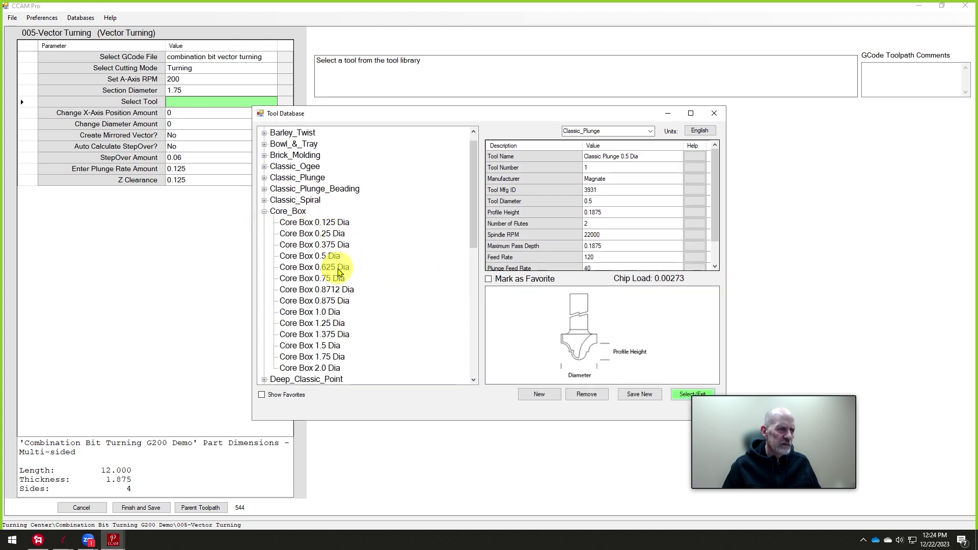
{"action": "left_click", "coordinate": [316, 313]}
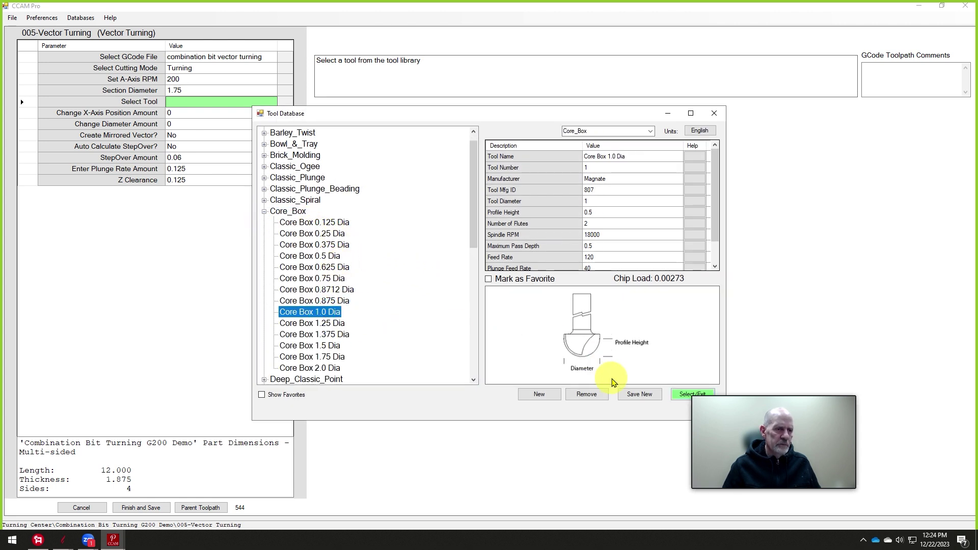
{"action": "left_click", "coordinate": [686, 397]}
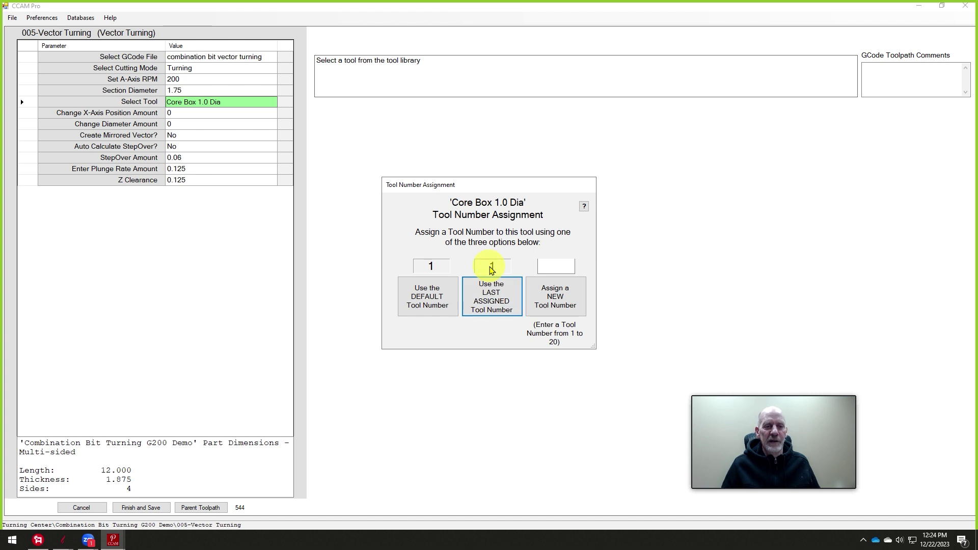
{"action": "left_click", "coordinate": [561, 264]}
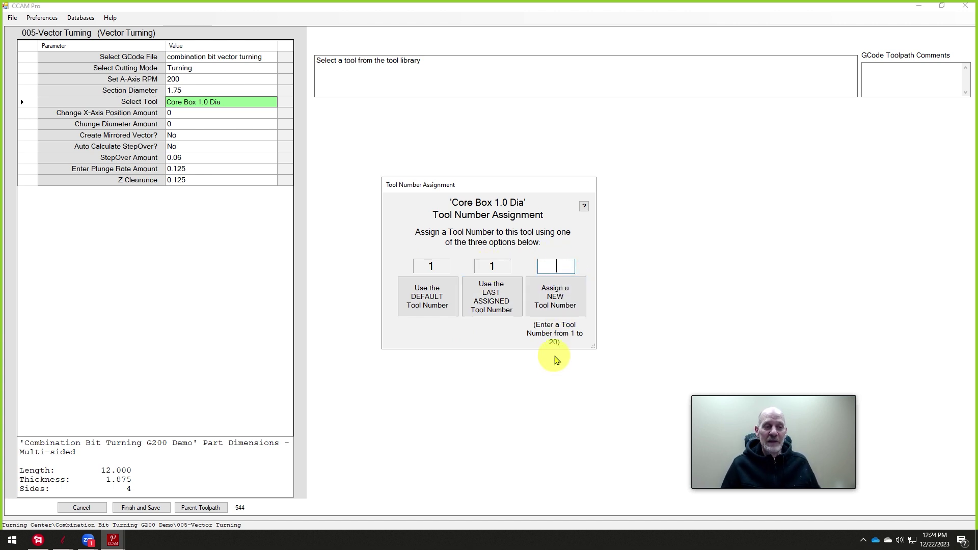
{"action": "type", "text": "2"}
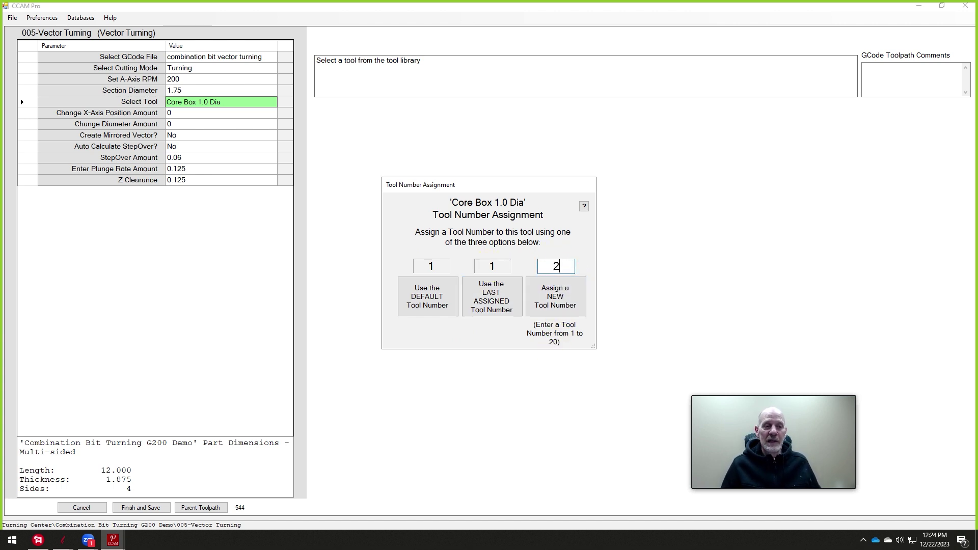
{"action": "left_click", "coordinate": [557, 294]}
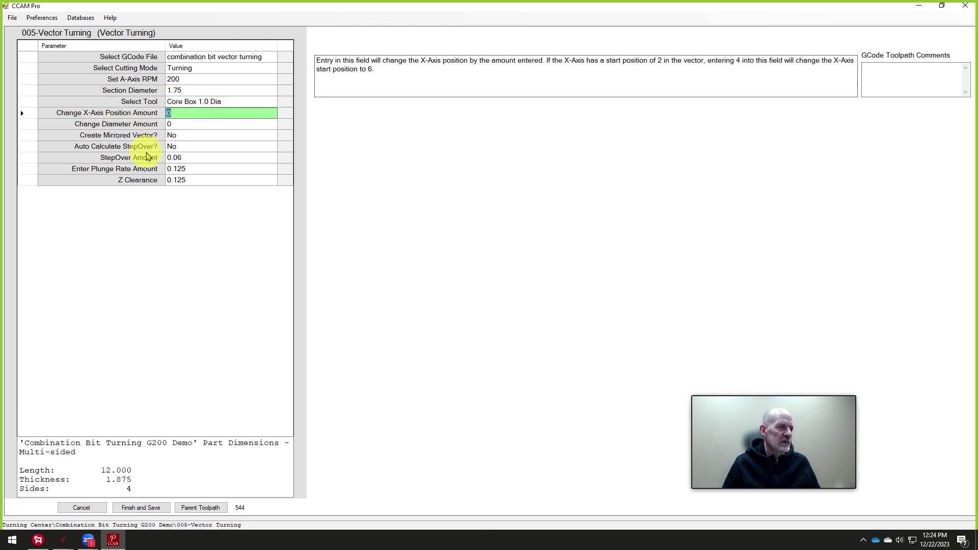
- Set Auto Calculate StepOver to Yes, save 005-Vector Turning, and dismiss the convCam summary
{"action": "left_click", "coordinate": [203, 146]}
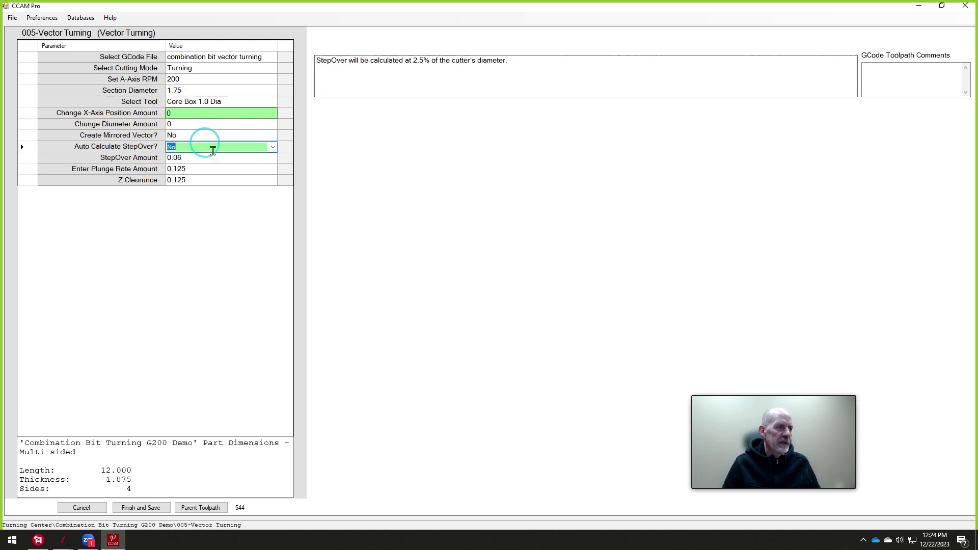
{"action": "left_click", "coordinate": [274, 149]}
{"action": "left_click", "coordinate": [194, 166]}
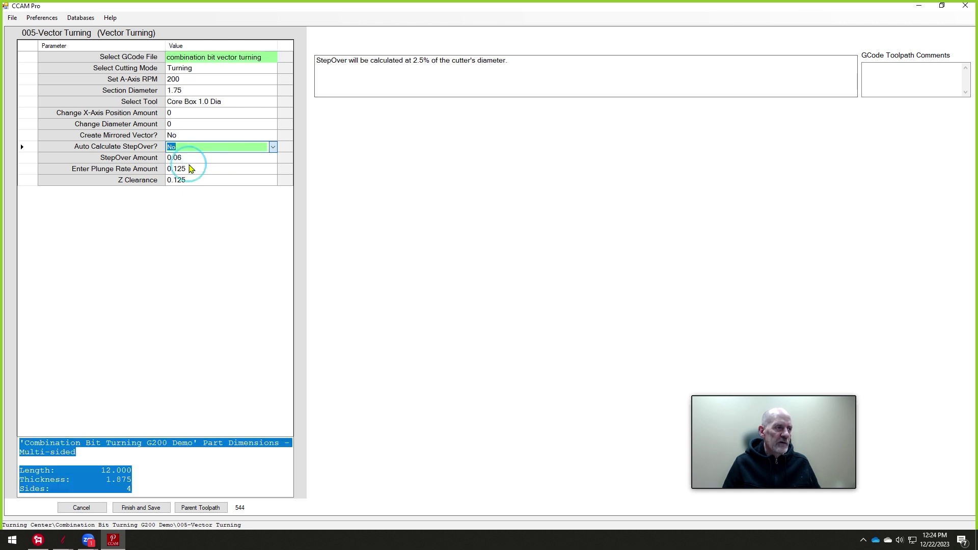
{"action": "left_click", "coordinate": [245, 171]}
{"action": "left_click", "coordinate": [141, 508]}
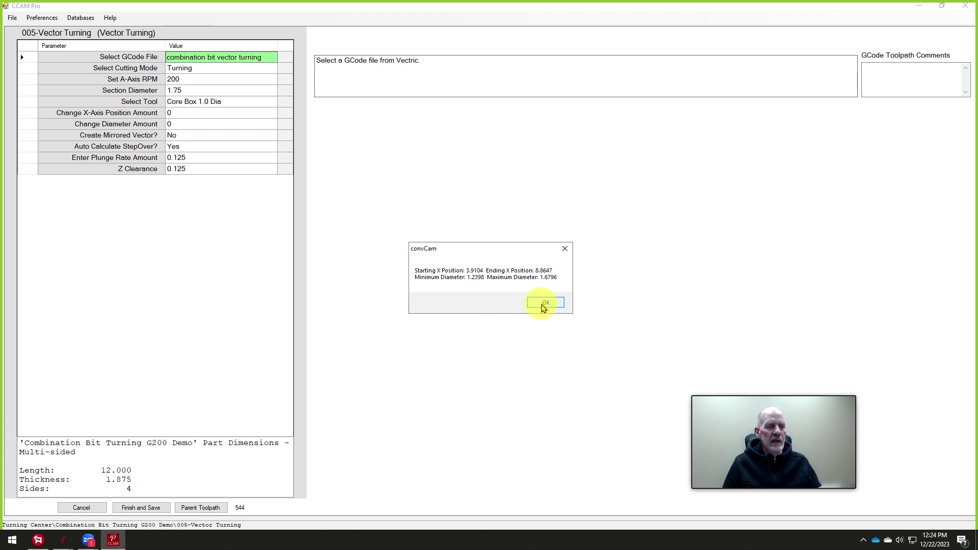
{"action": "left_click", "coordinate": [545, 304]}
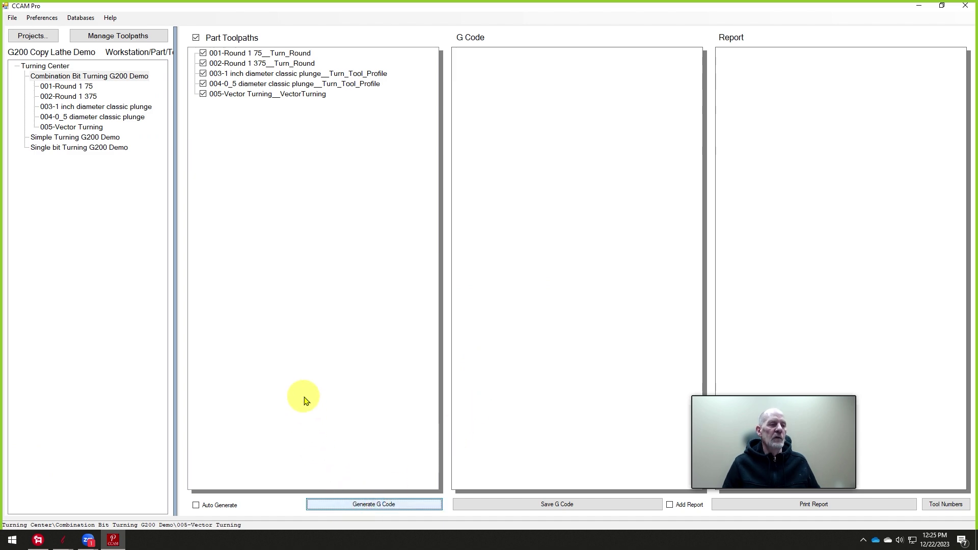
- Scroll the G Code pane down to the Core Box vector turning section
{"action": "scroll", "coordinate": [516, 190], "scroll_direction": "down", "scroll_amount": 20}
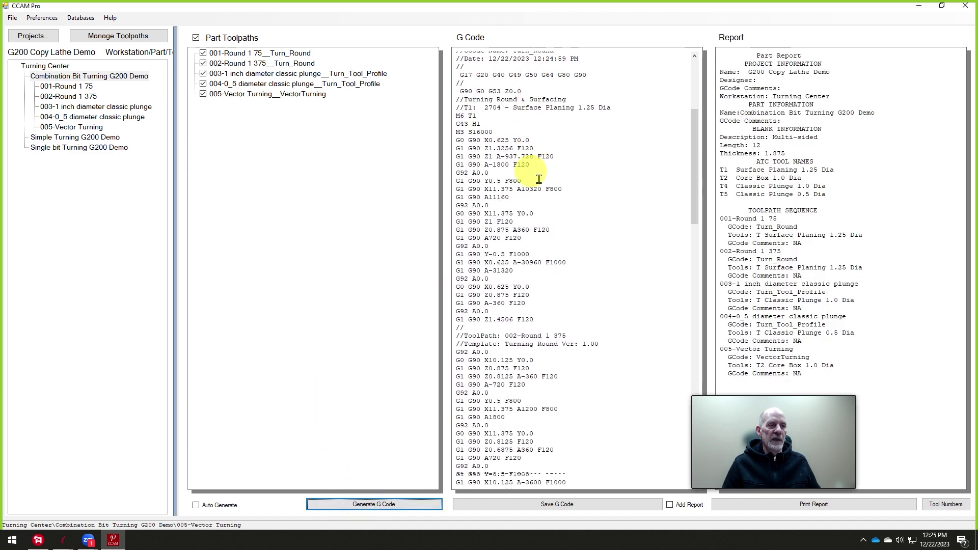
{"action": "scroll", "coordinate": [533, 173], "scroll_direction": "down", "scroll_amount": 15}
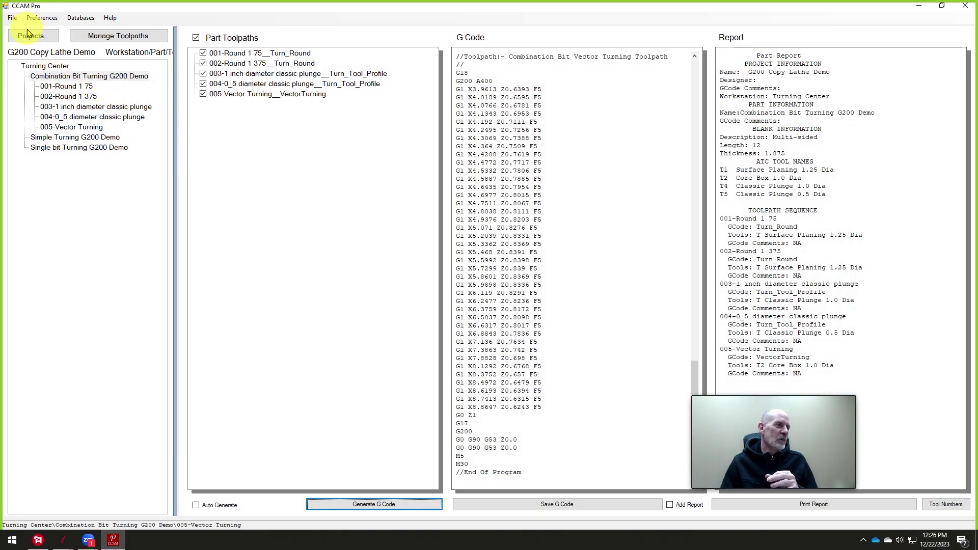
- Load the G200 Copy Lathe Demo project and expand Turning Center to show its three parts
{"action": "left_click", "coordinate": [32, 36]}
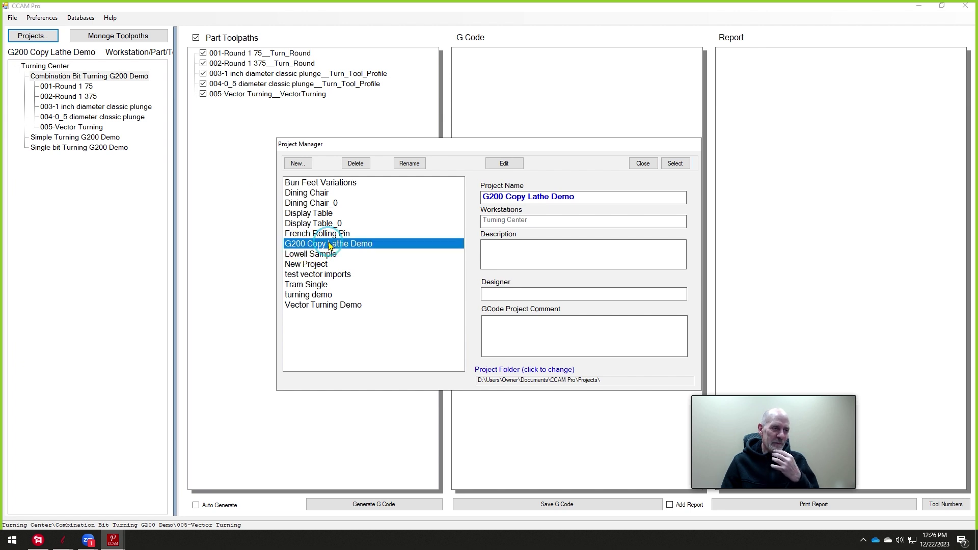
{"action": "left_click", "coordinate": [674, 163]}
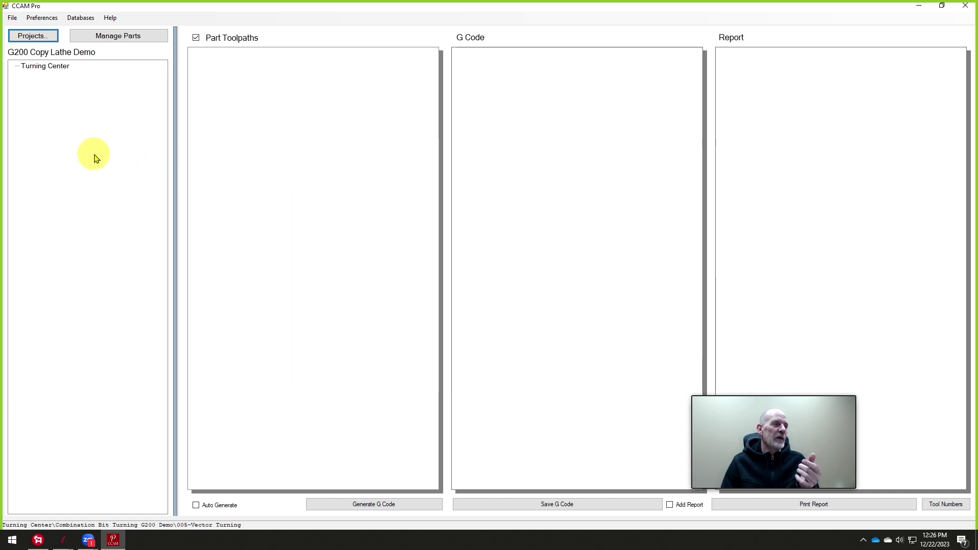
{"action": "left_click", "coordinate": [56, 66]}
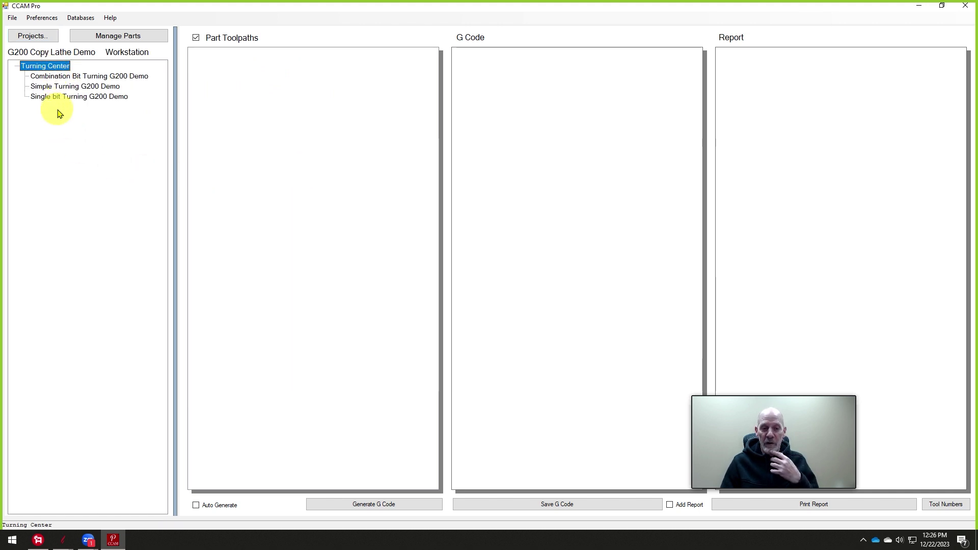